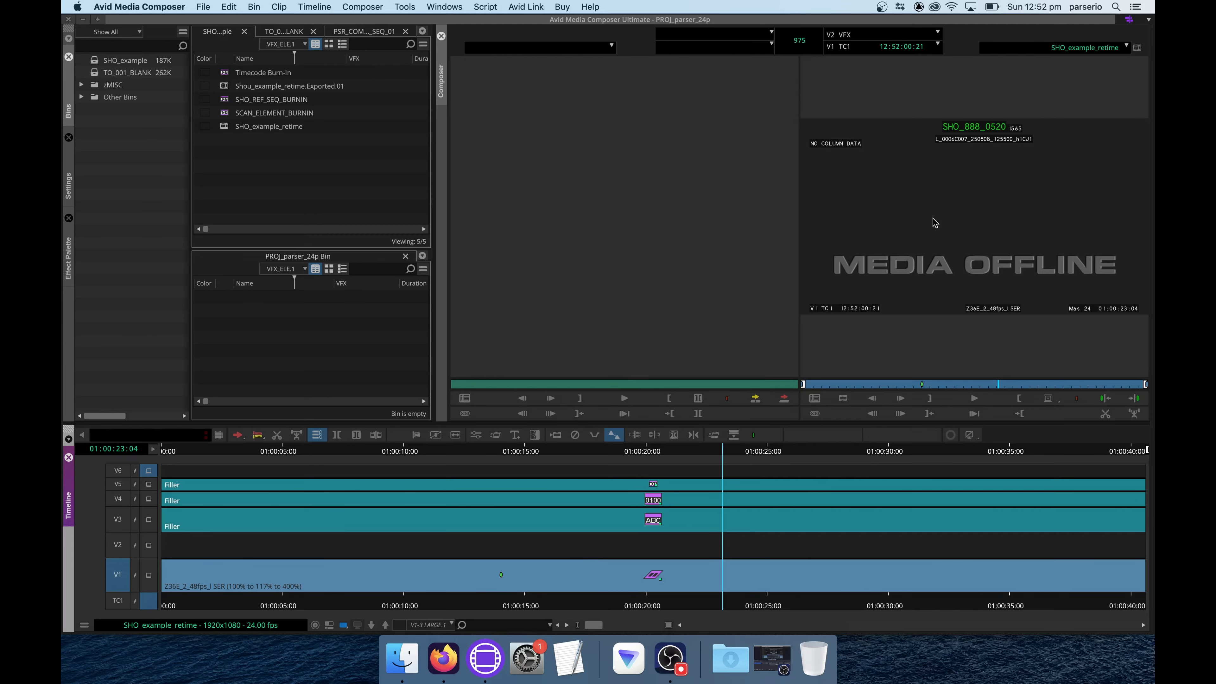
Examine the retimed clip on V1 of the SHO_example_retime sequence at its marker and further along the timeline.
{"action": "left_click_drag", "start_coordinate": [648, 573], "coordinate": [608, 565]}
{"action": "left_click", "coordinate": [420, 561]}
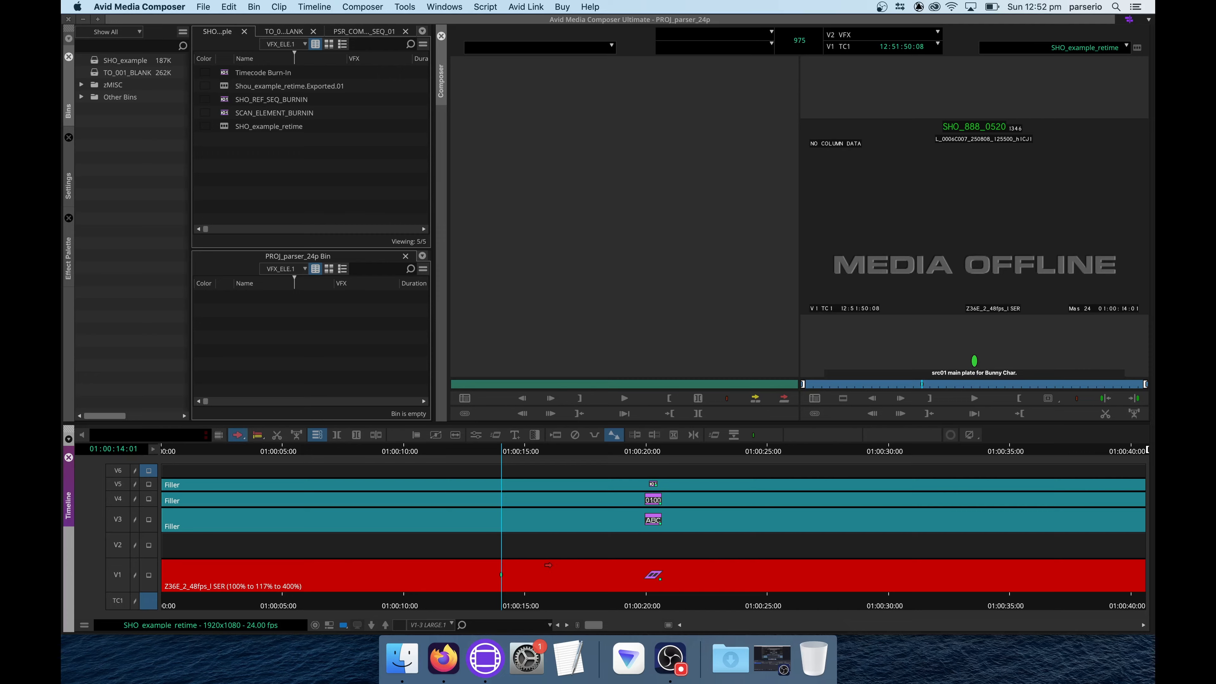
{"action": "left_click_drag", "start_coordinate": [772, 565], "coordinate": [796, 565]}
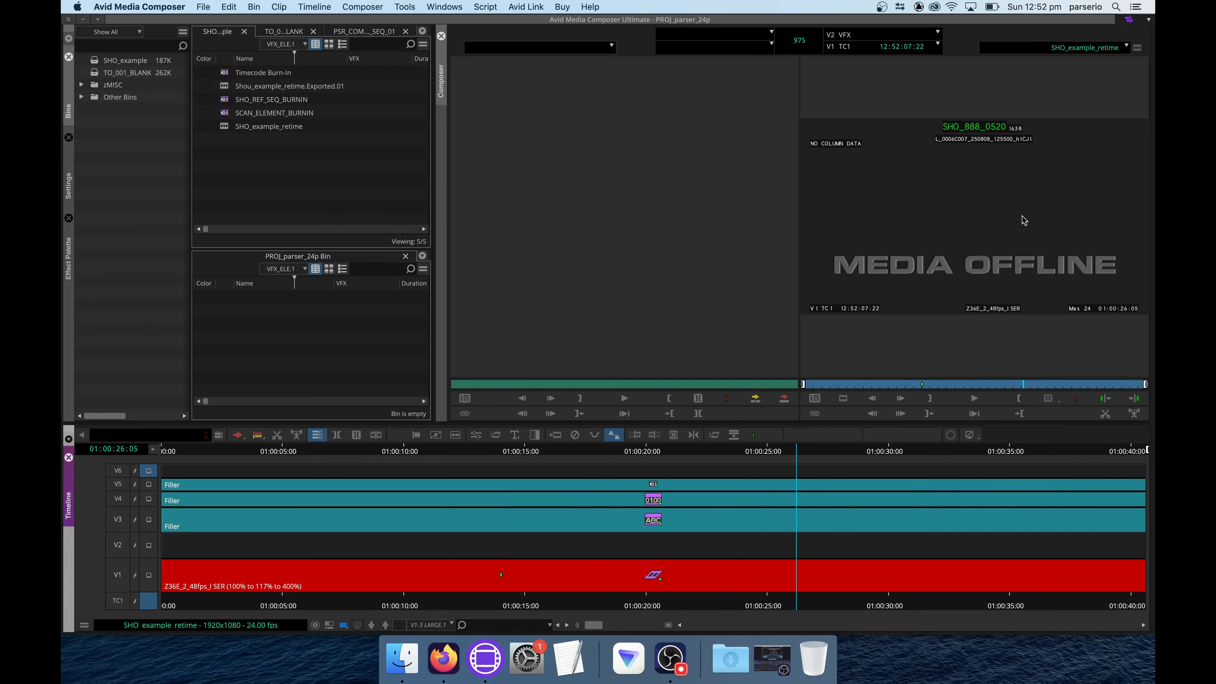
{"action": "left_click", "coordinate": [114, 572]}
{"action": "key", "text": "shift+a"}
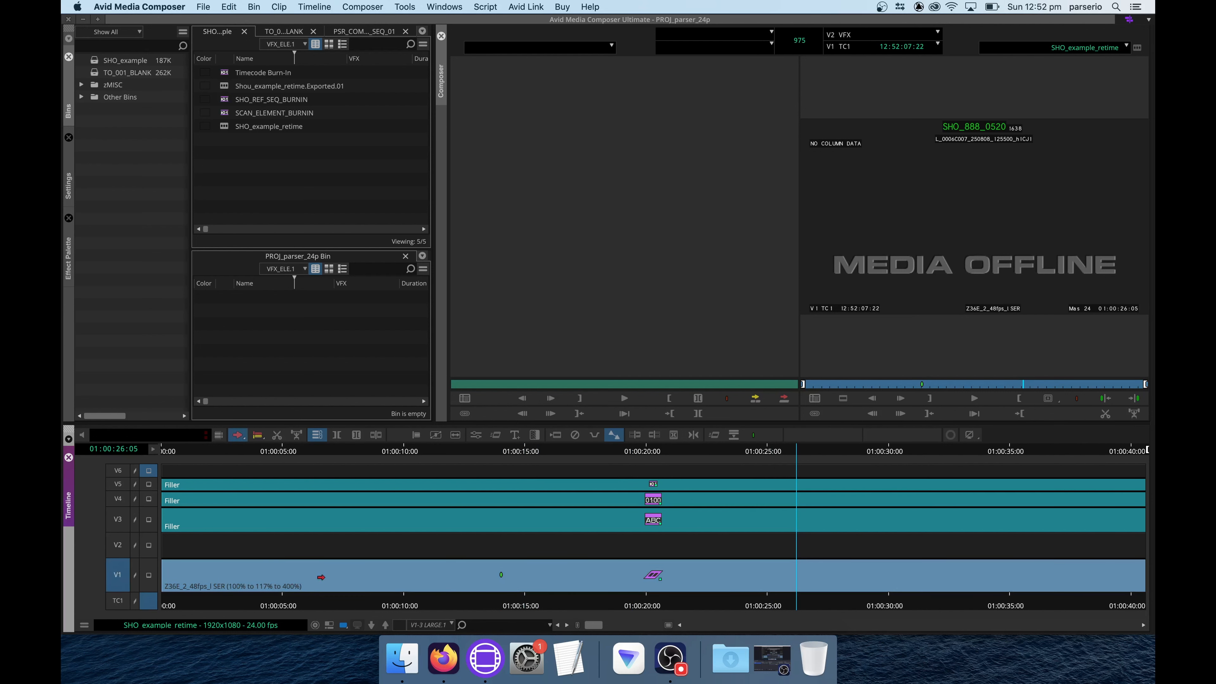
Open the Timewarp speed graph of the V1 clip, step through its speed keyframes, and close the Motion Effect editor.
{"action": "key", "text": "shift+F8"}
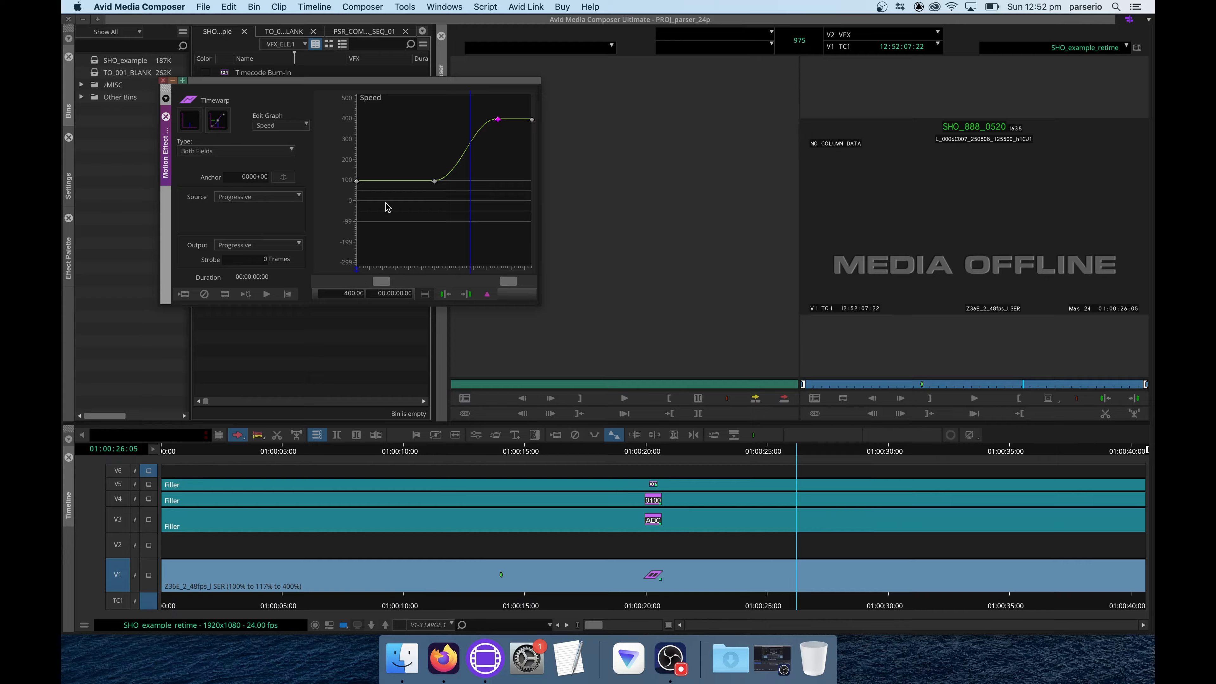
{"action": "left_click", "coordinate": [445, 295]}
{"action": "left_click", "coordinate": [445, 294]}
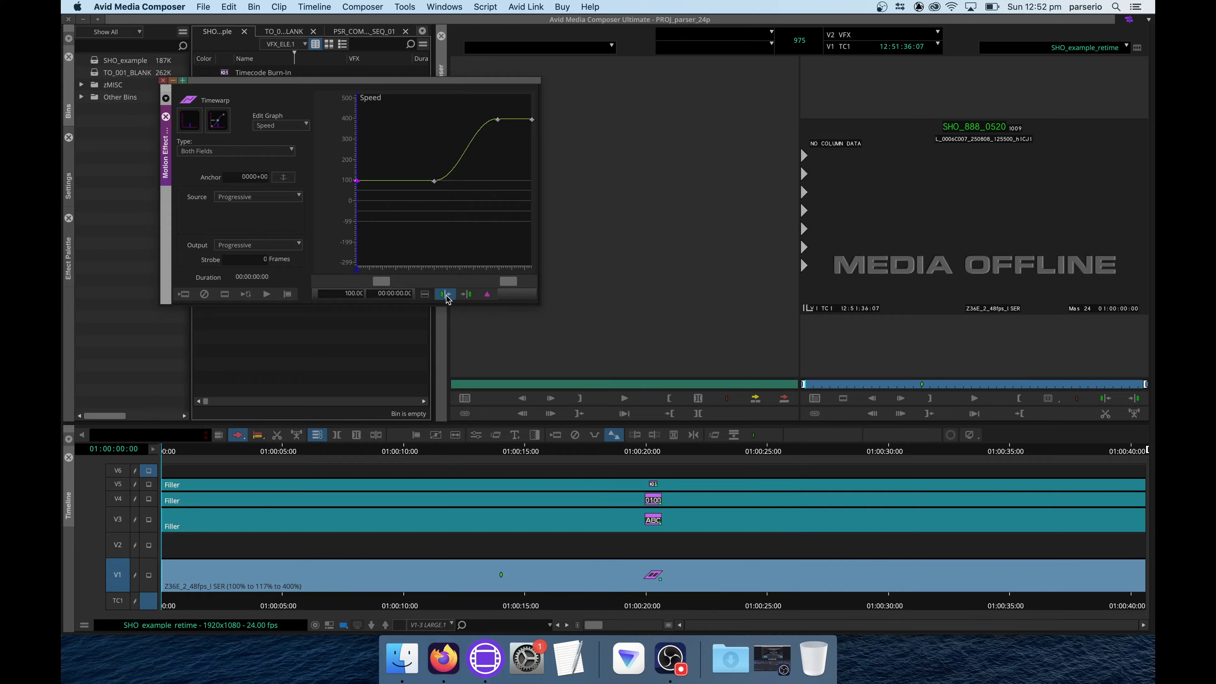
{"action": "left_click", "coordinate": [470, 294]}
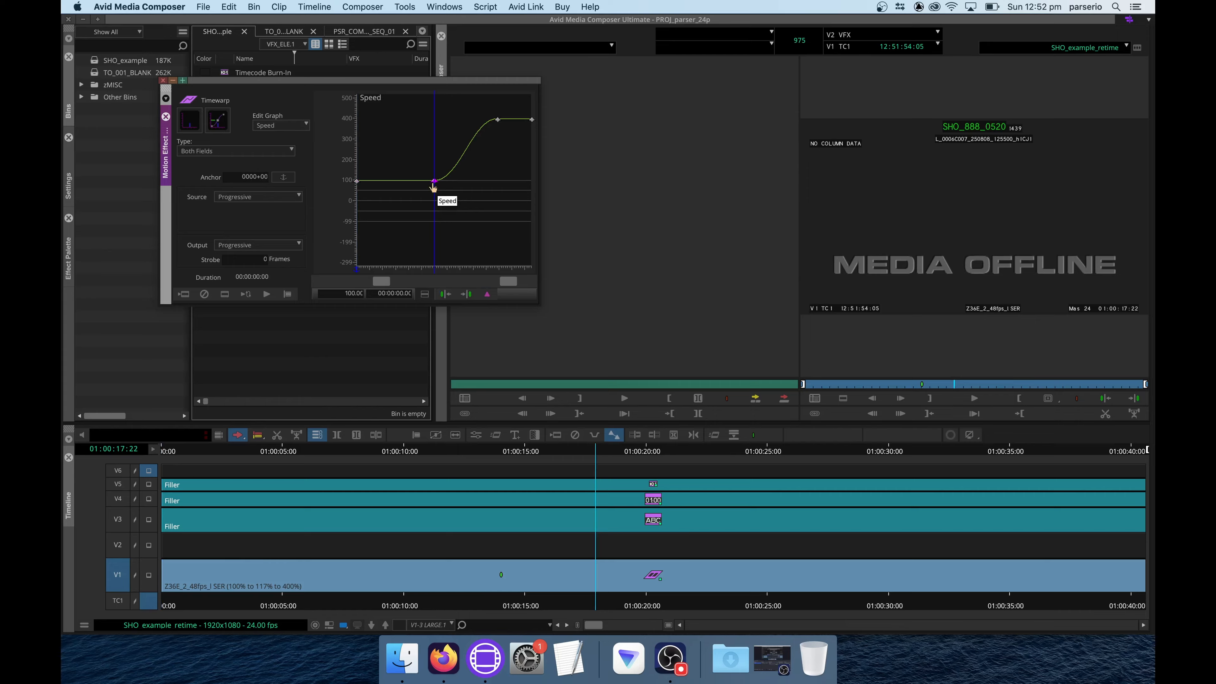
{"action": "left_click", "coordinate": [466, 294]}
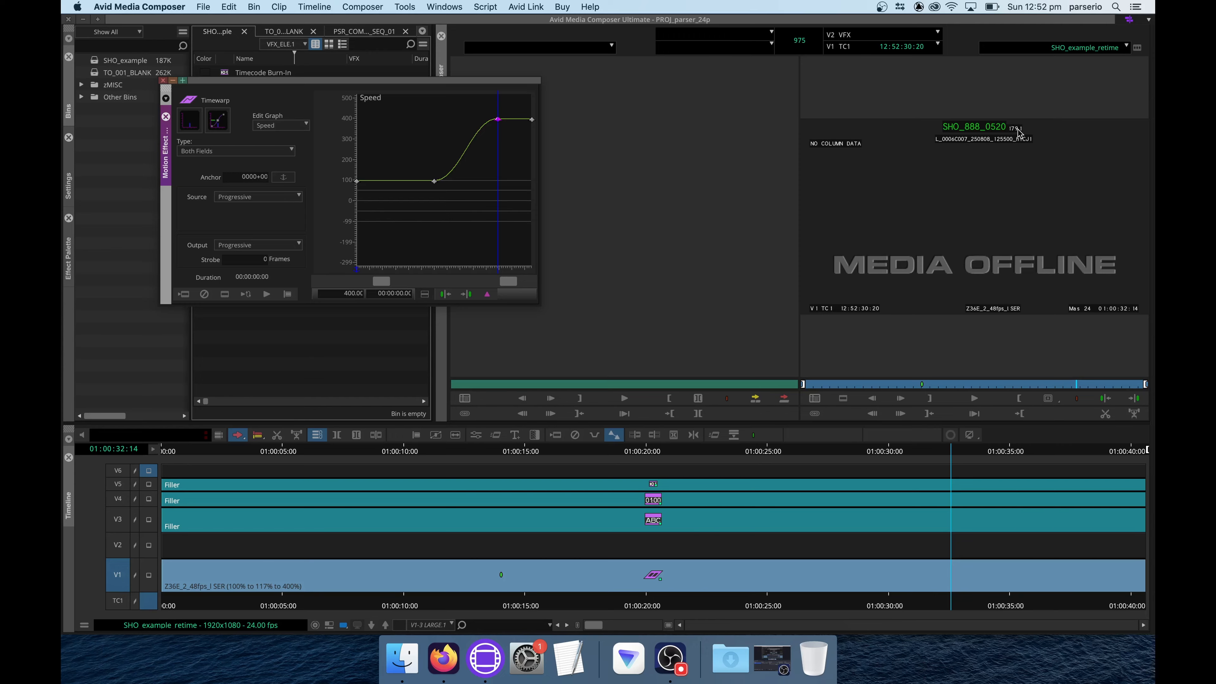
{"action": "left_click", "coordinate": [467, 294]}
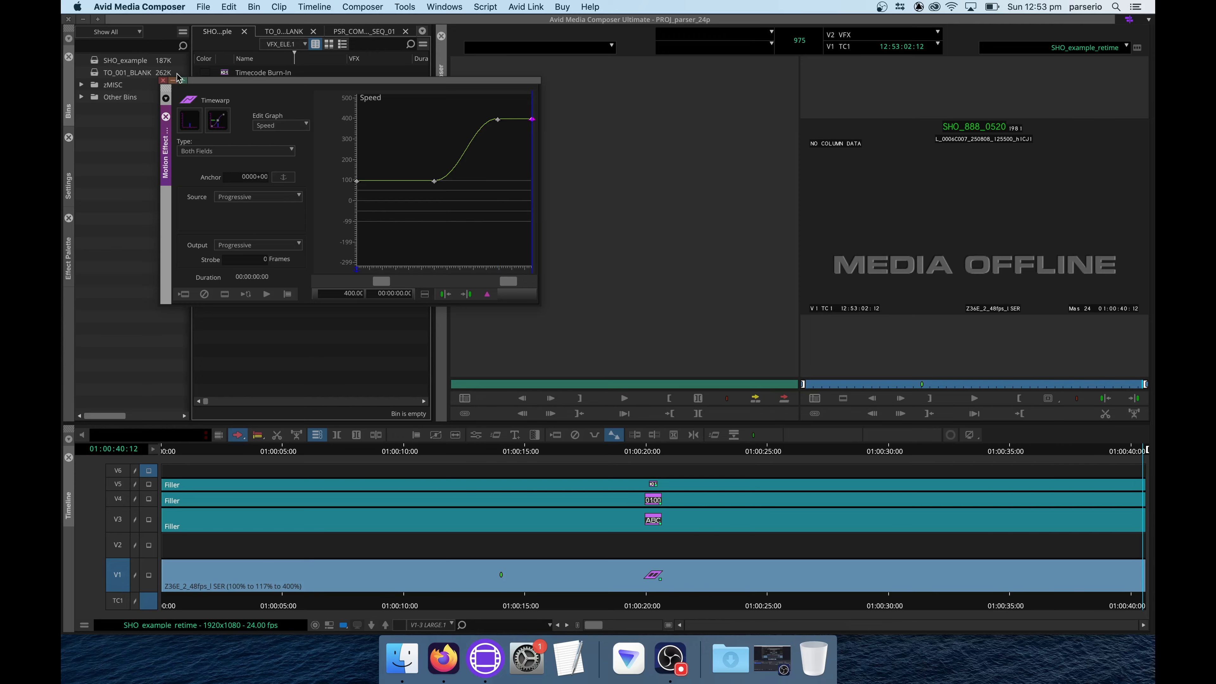
{"action": "left_click", "coordinate": [163, 82]}
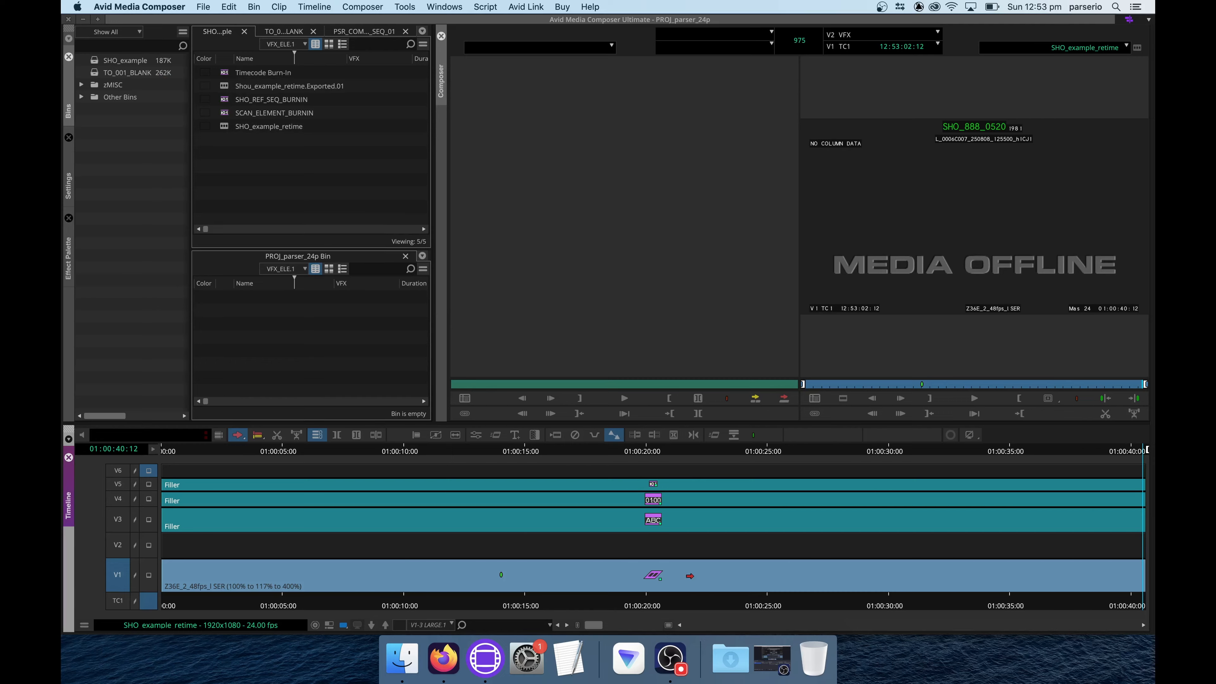
{"action": "key", "text": "F8"}
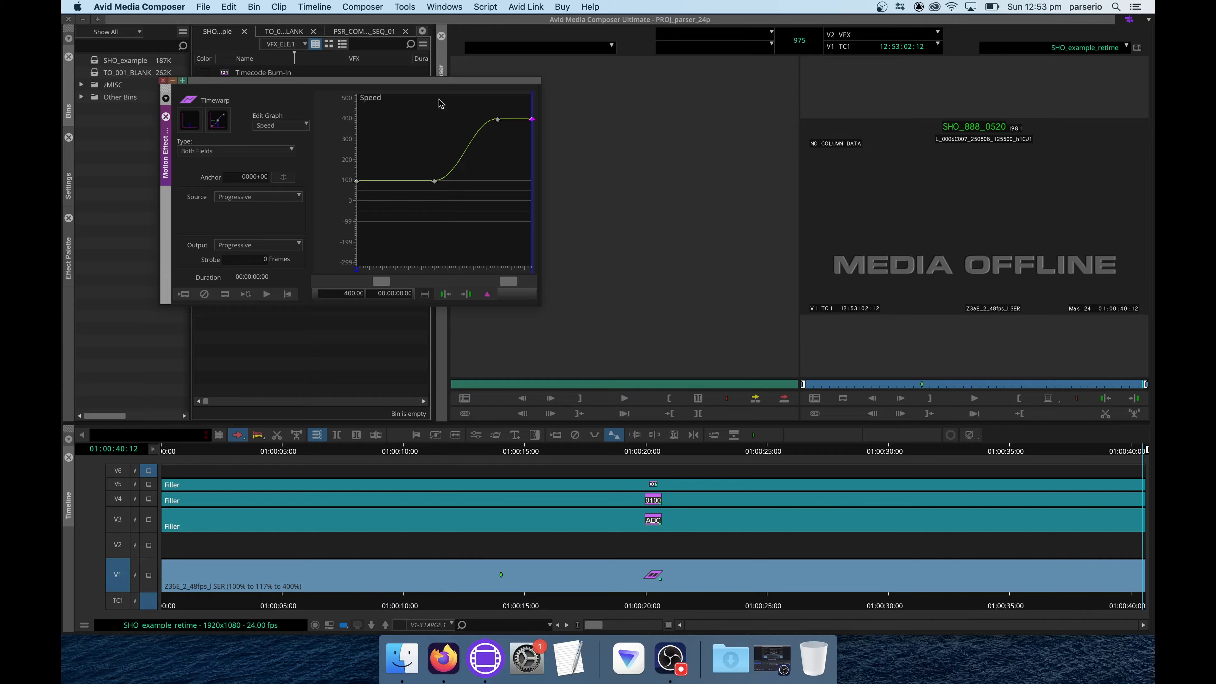
{"action": "left_click", "coordinate": [163, 80]}
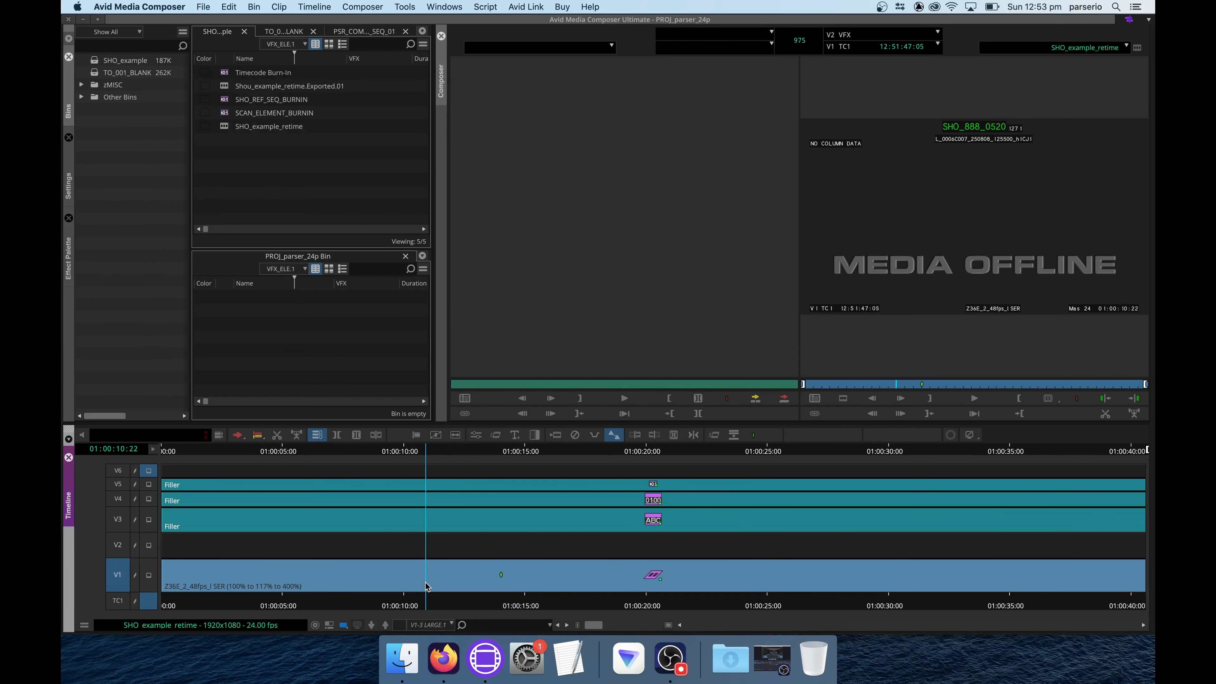
Enable only tracks V1, V2 and V3 among the video tracks and set video monitoring to V3.
{"action": "left_click", "coordinate": [117, 575]}
{"action": "left_click", "coordinate": [117, 544]}
{"action": "left_click", "coordinate": [118, 520]}
{"action": "left_click", "coordinate": [118, 499]}
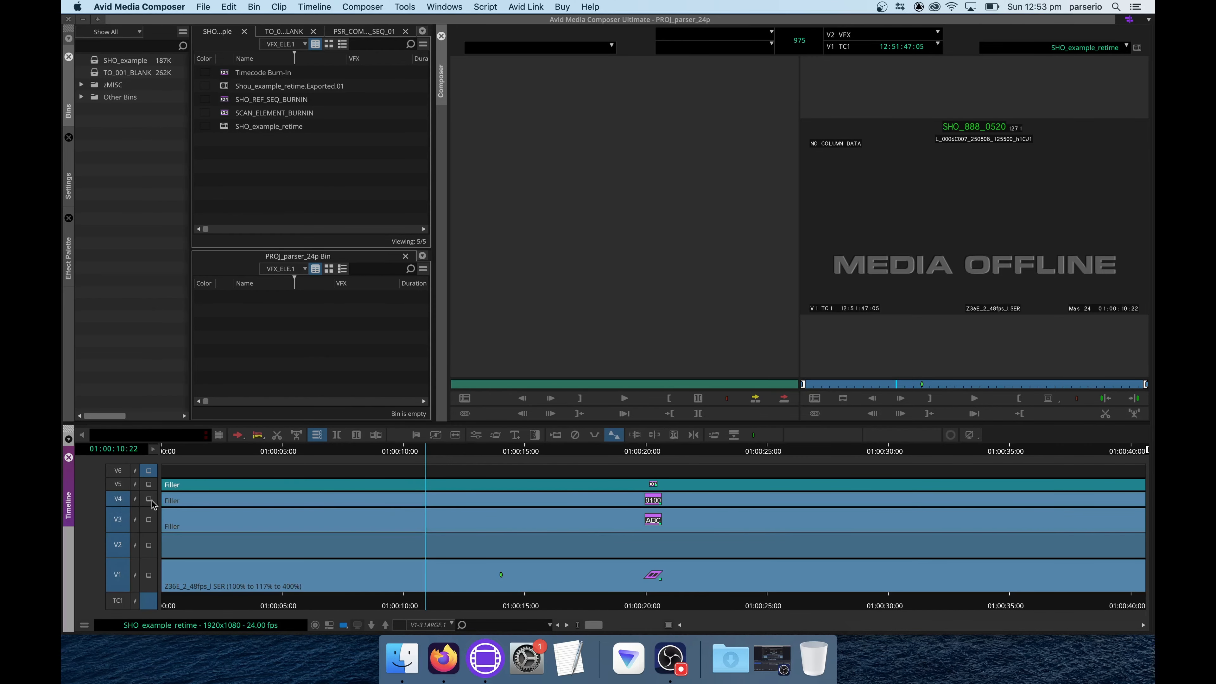
{"action": "left_click", "coordinate": [149, 499]}
{"action": "left_click", "coordinate": [149, 520]}
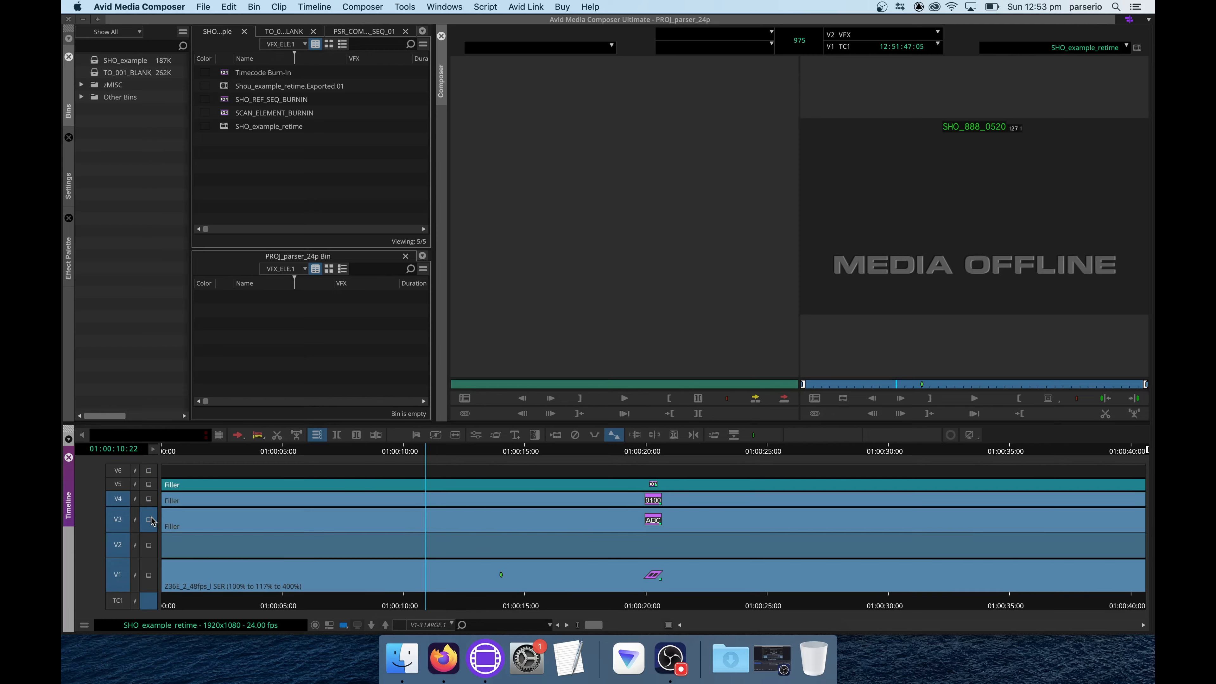
{"action": "left_click", "coordinate": [120, 499]}
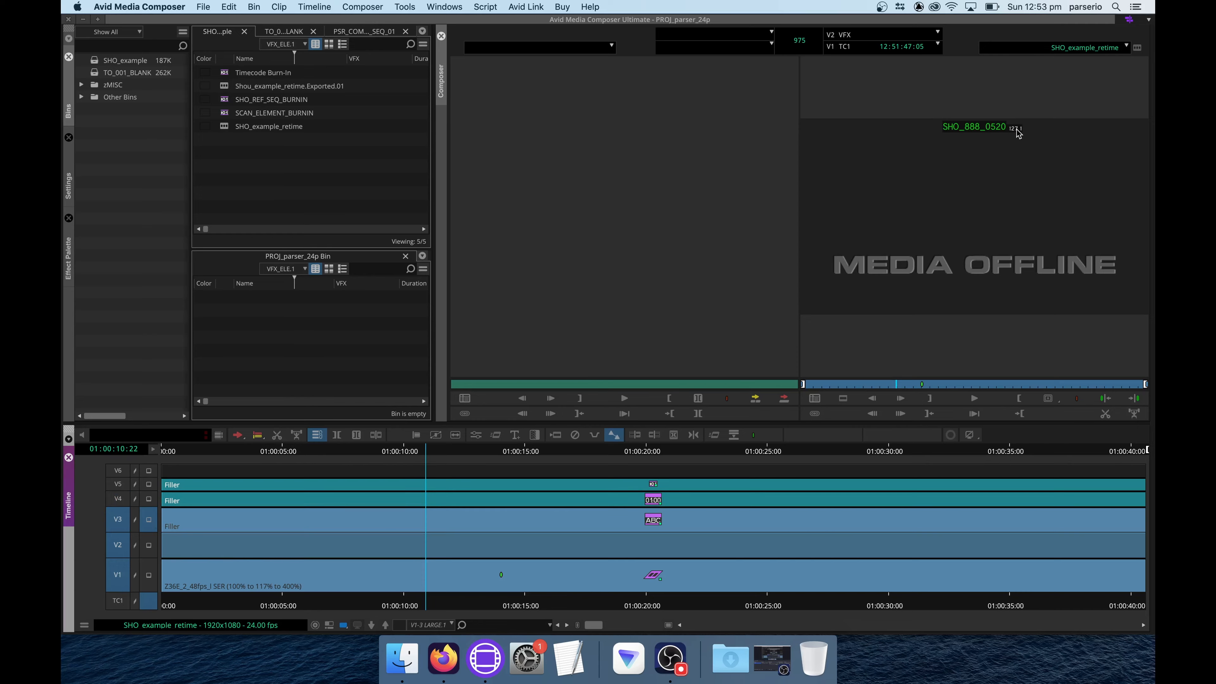
Export the sequence as SHO_example_retime to Documents with the "Export AAF link to" setting, replacing the existing file and continuing despite offline media.
{"action": "left_click_drag", "start_coordinate": [644, 594], "coordinate": [228, 513]}
{"action": "key", "text": "super+slash"}
{"action": "left_click", "coordinate": [204, 6]}
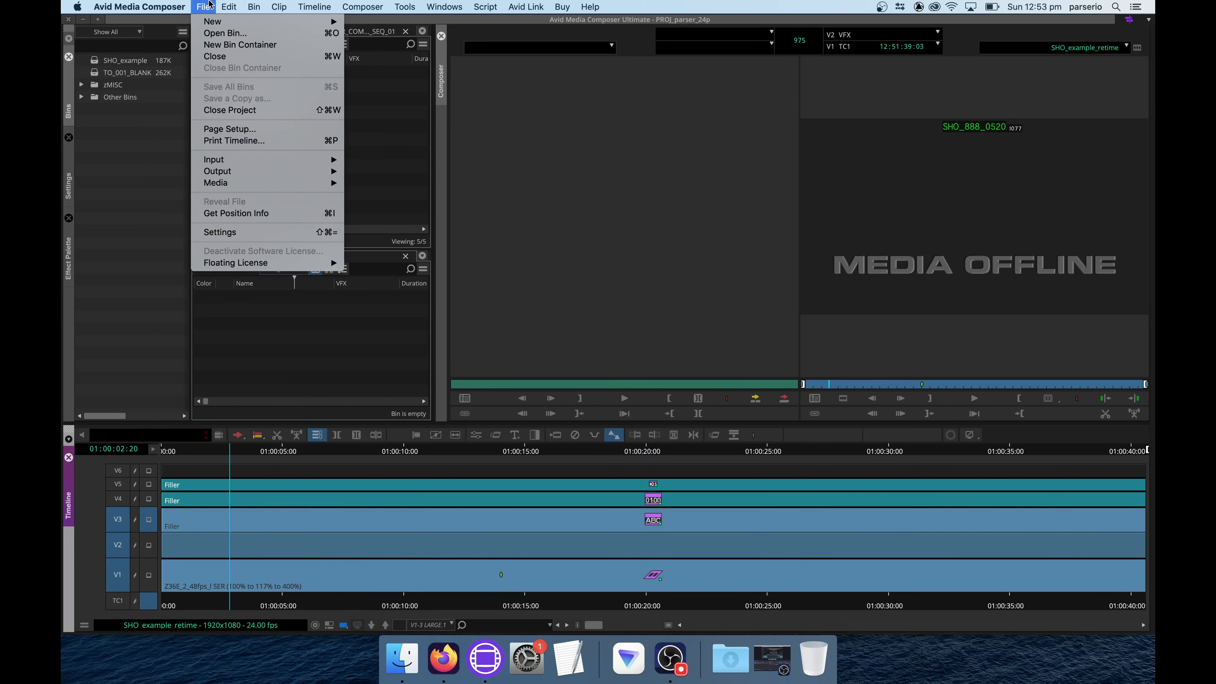
{"action": "mouse_move", "coordinate": [262, 163]}
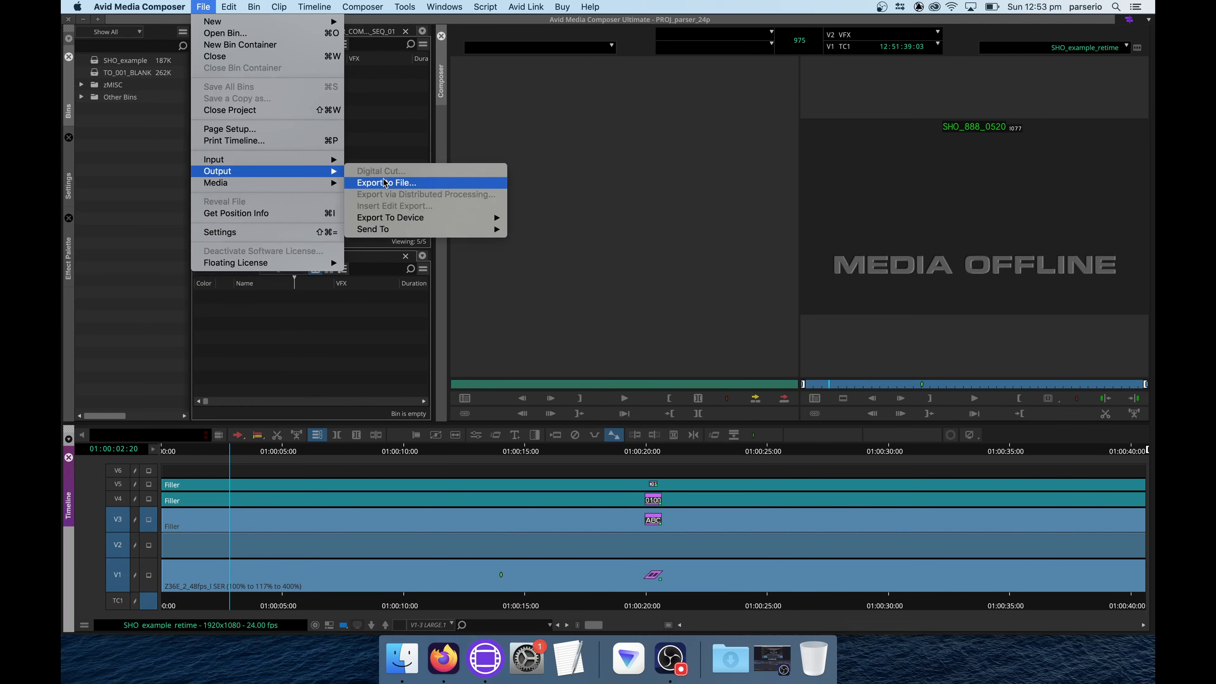
{"action": "left_click", "coordinate": [404, 183]}
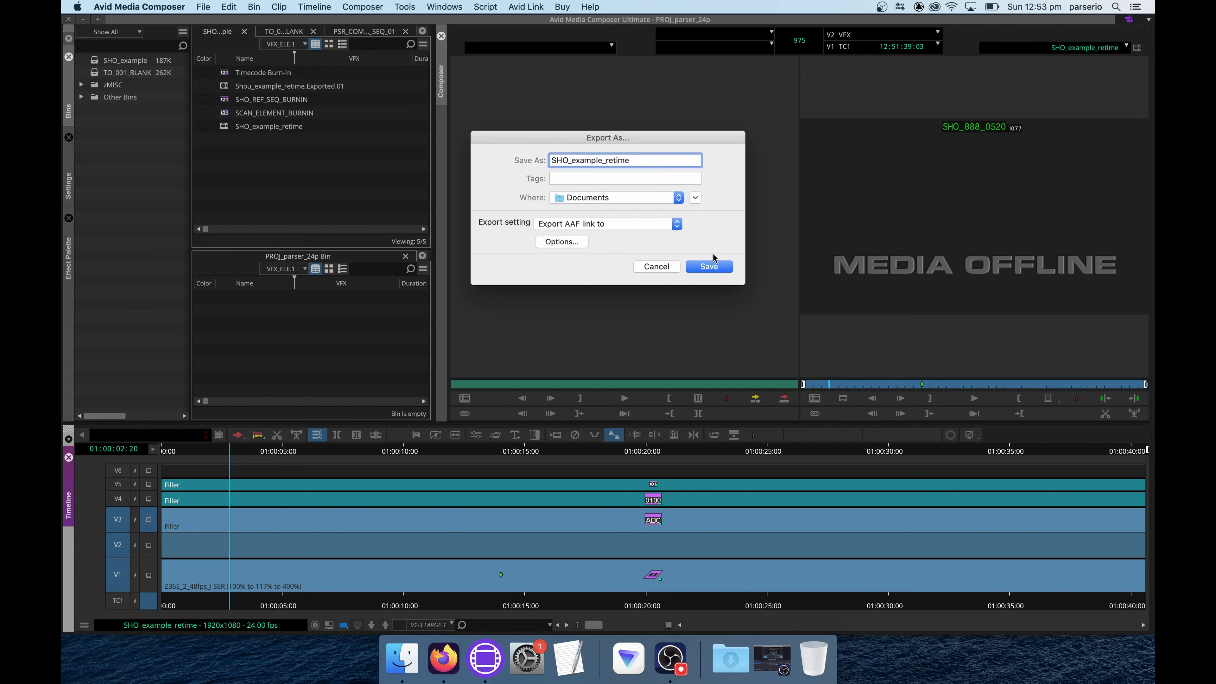
{"action": "left_click", "coordinate": [711, 265]}
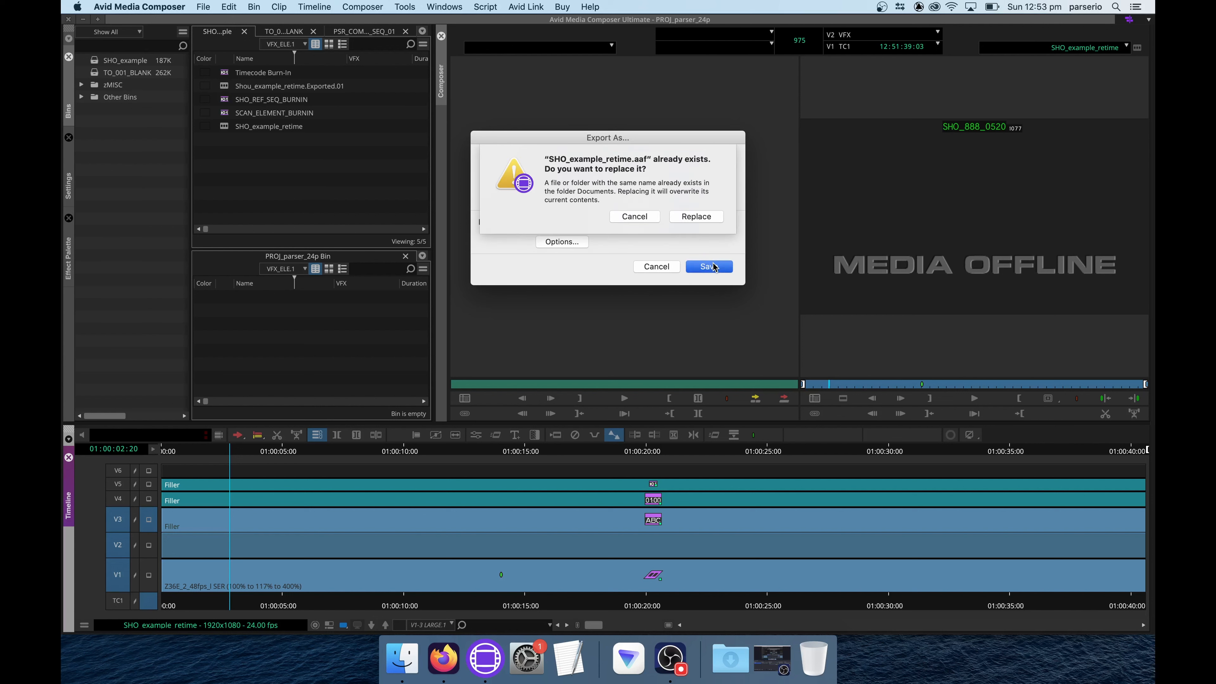
{"action": "left_click", "coordinate": [705, 220]}
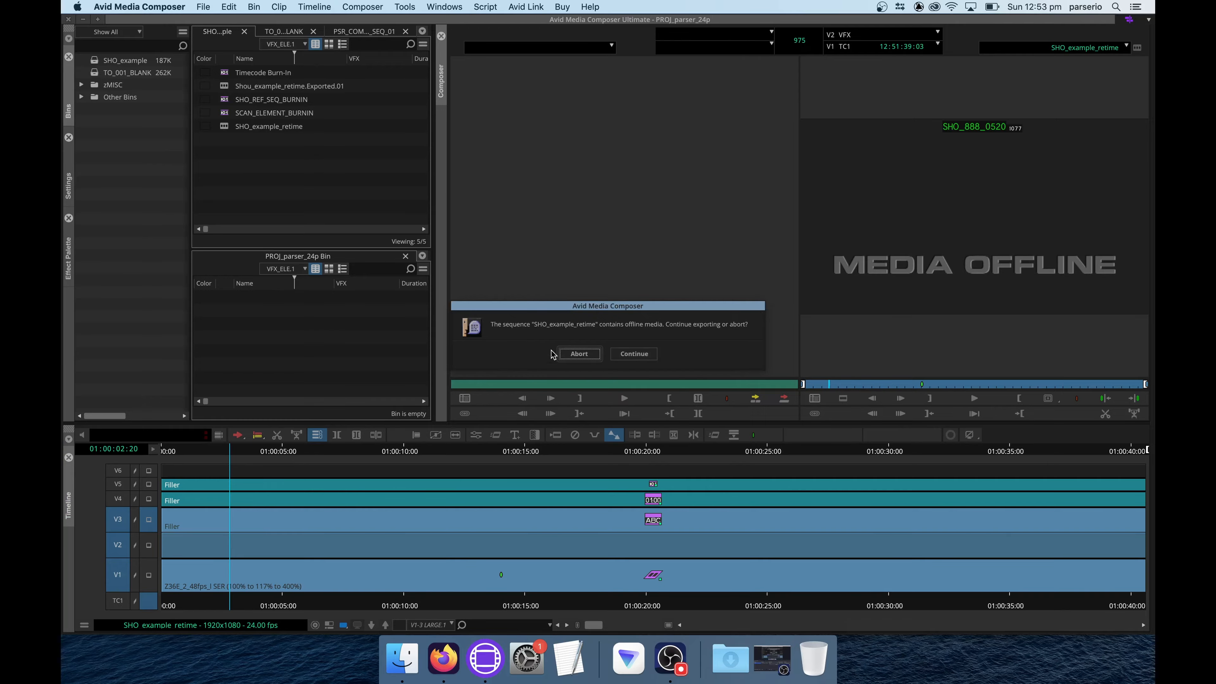
{"action": "left_click", "coordinate": [649, 353]}
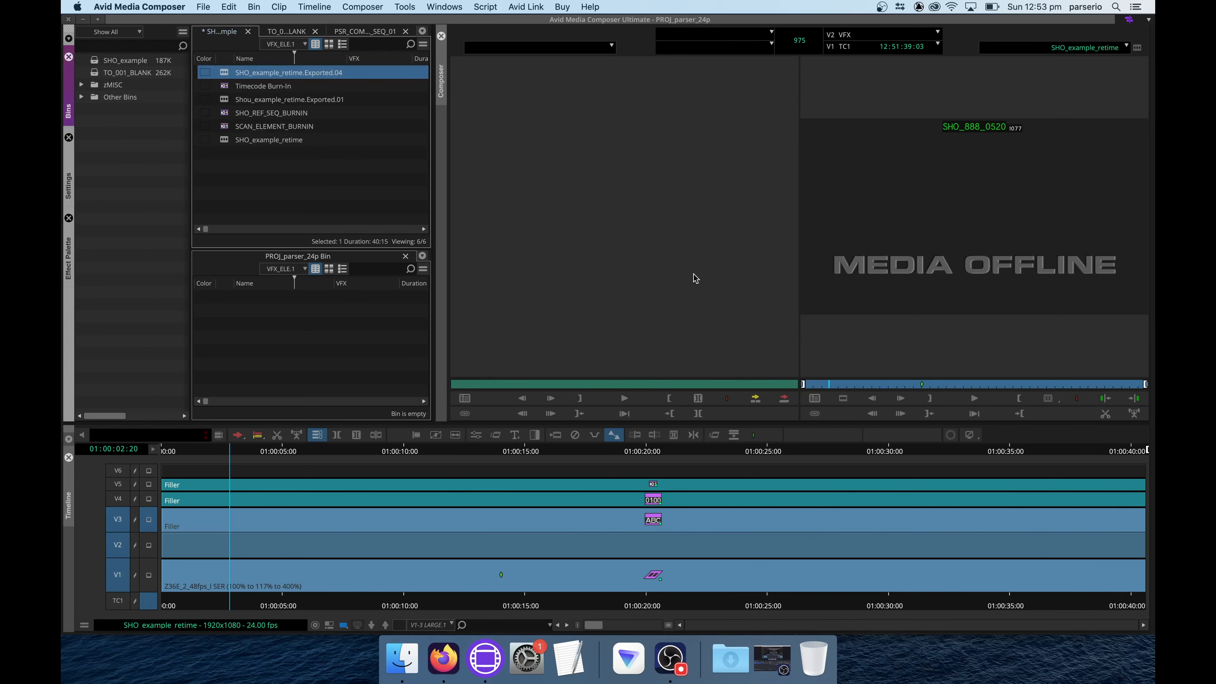
Switch to the parser web app in Firefox and load SHO_example_retime.aaf from the Documents folder in Finder.
{"action": "left_click", "coordinate": [449, 659]}
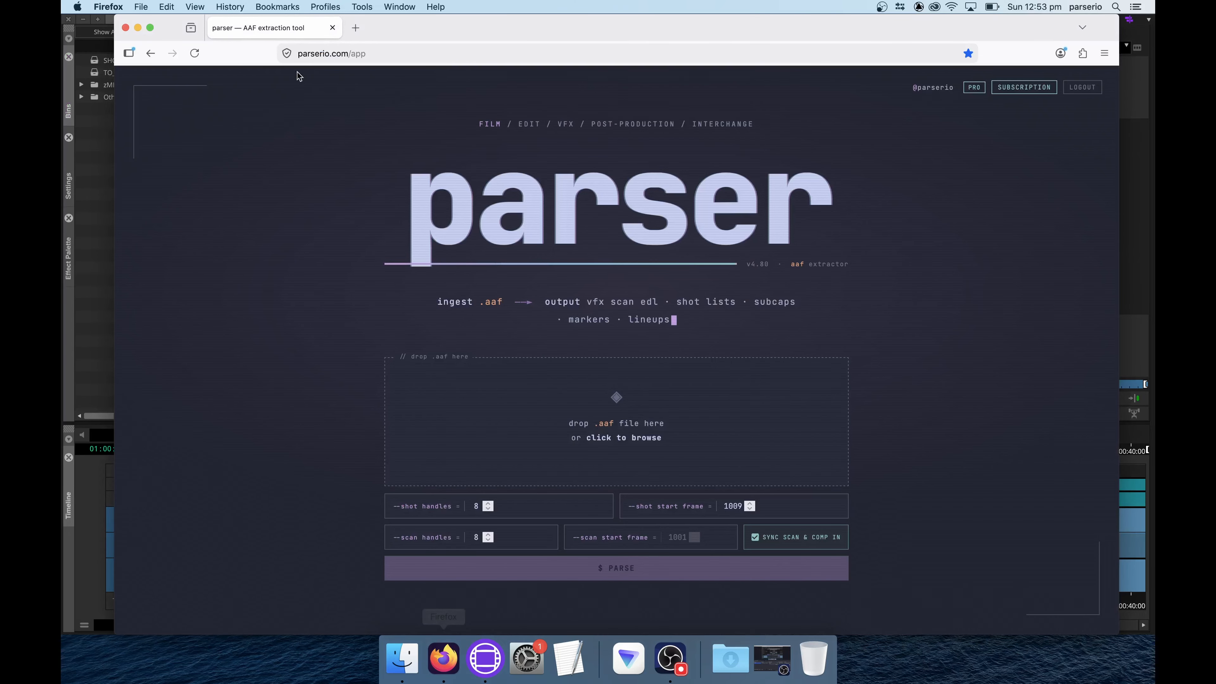
{"action": "left_click", "coordinate": [402, 657]}
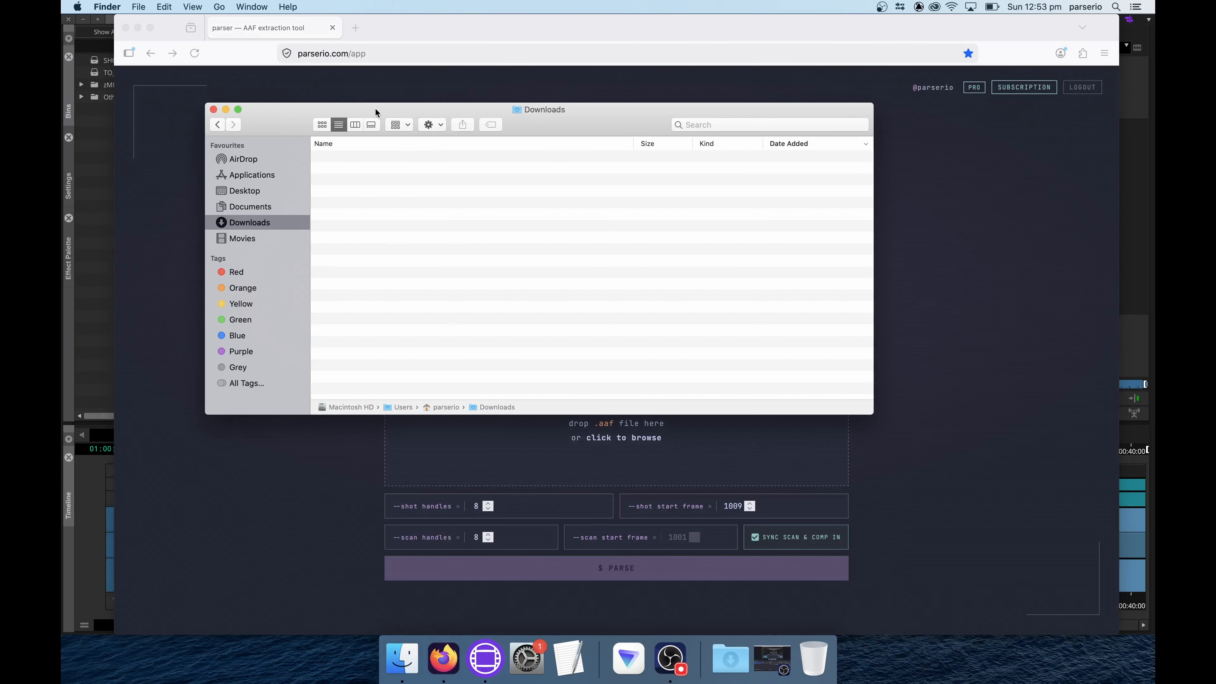
{"action": "left_click", "coordinate": [246, 206]}
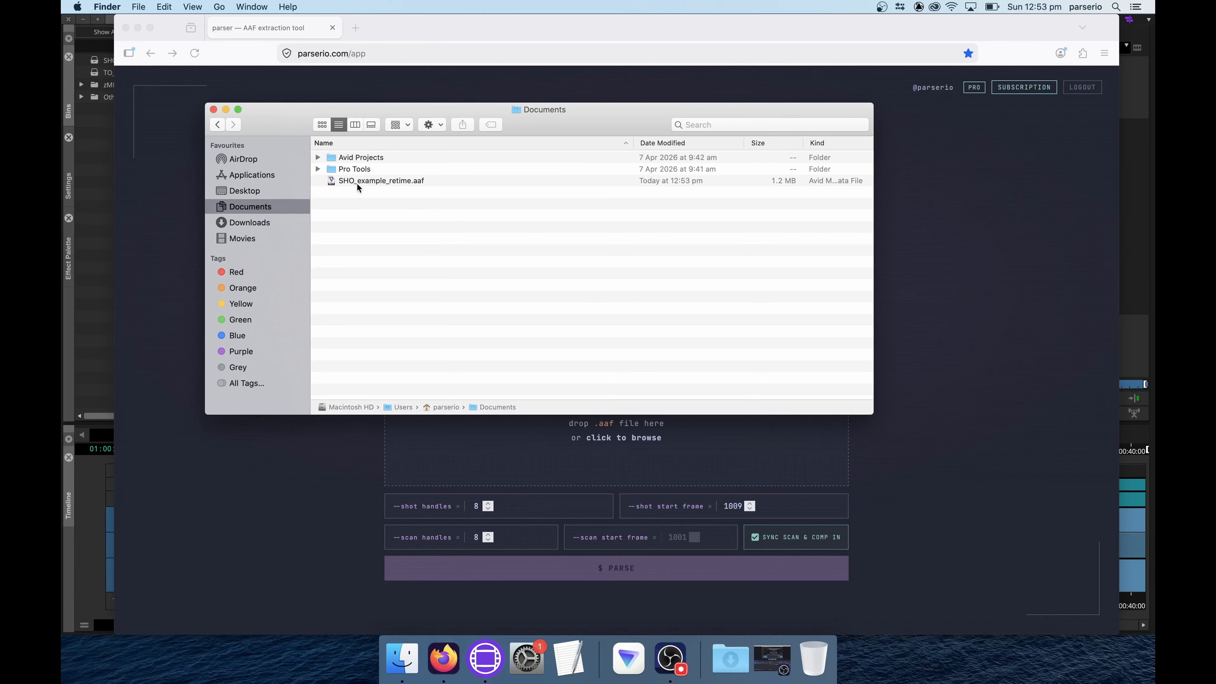
{"action": "left_click_drag", "start_coordinate": [357, 187], "coordinate": [654, 452]}
{"action": "left_click", "coordinate": [963, 438]}
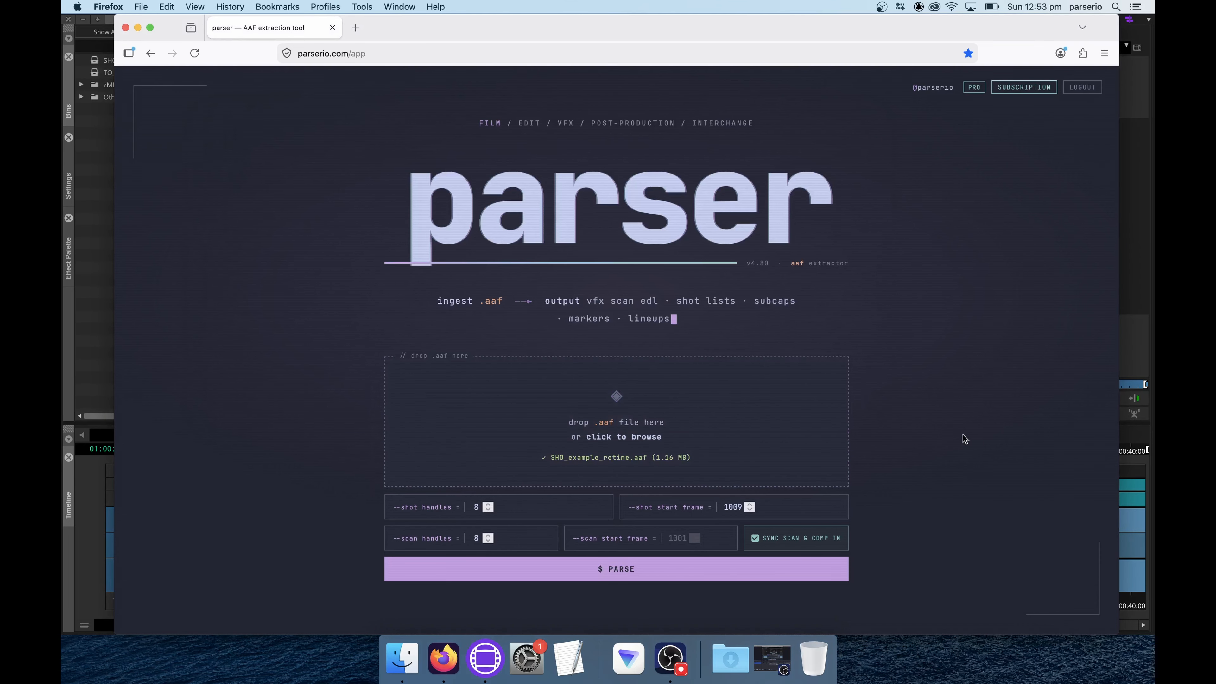
Turn off Sync Scan & Comp In, examine the handle and start frame fields, and turn the sync on again.
{"action": "left_click", "coordinate": [755, 539]}
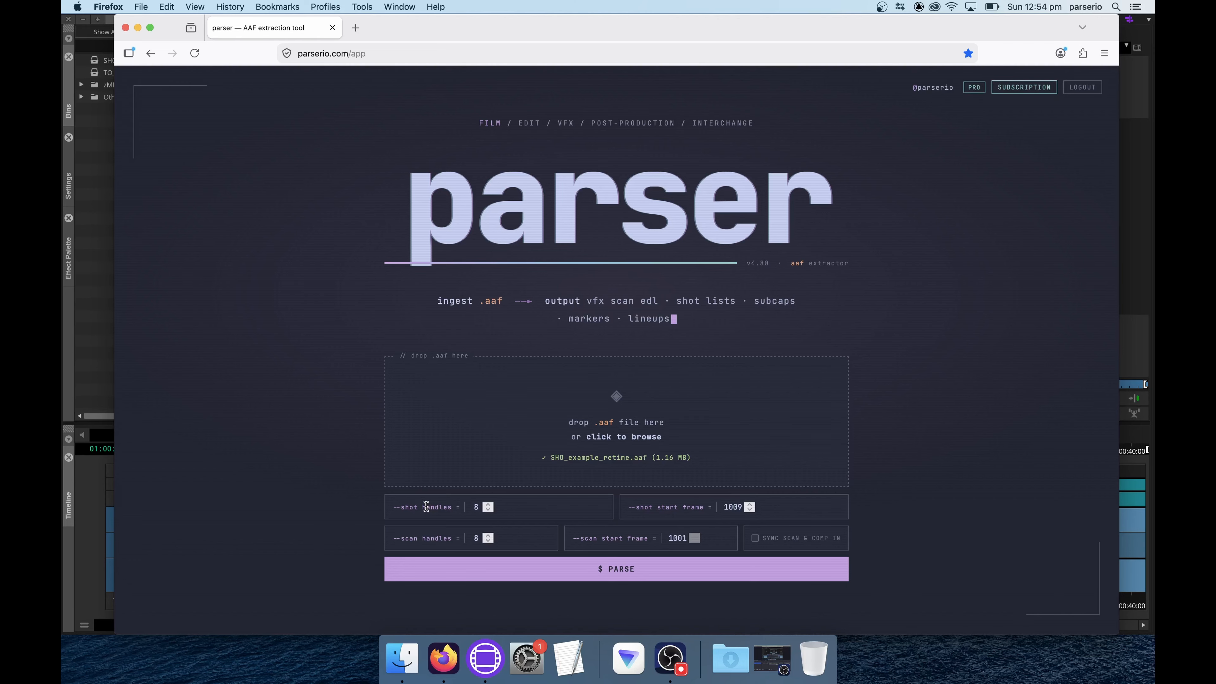
{"action": "left_click_drag", "start_coordinate": [480, 537], "coordinate": [463, 535]}
{"action": "left_click", "coordinate": [732, 506]}
{"action": "left_click_drag", "start_coordinate": [735, 507], "coordinate": [737, 507]}
{"action": "double_click", "coordinate": [735, 506]}
{"action": "double_click", "coordinate": [410, 507]}
{"action": "left_click_drag", "start_coordinate": [609, 539], "coordinate": [648, 541]}
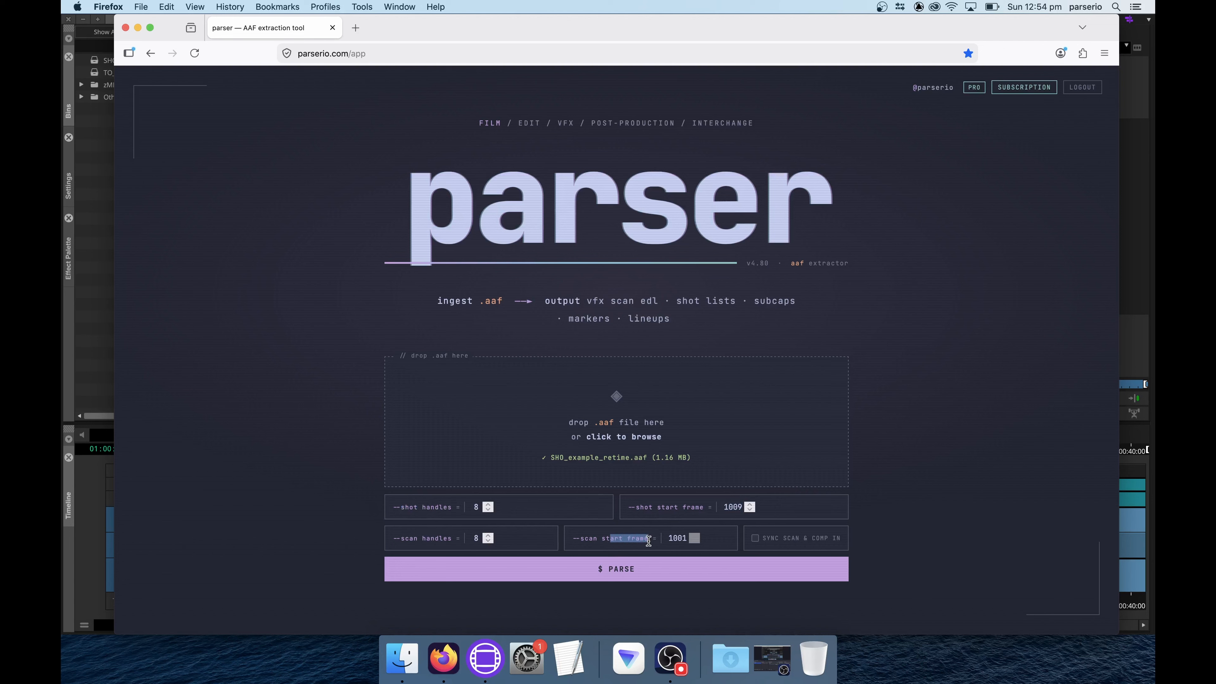
{"action": "left_click", "coordinate": [677, 538]}
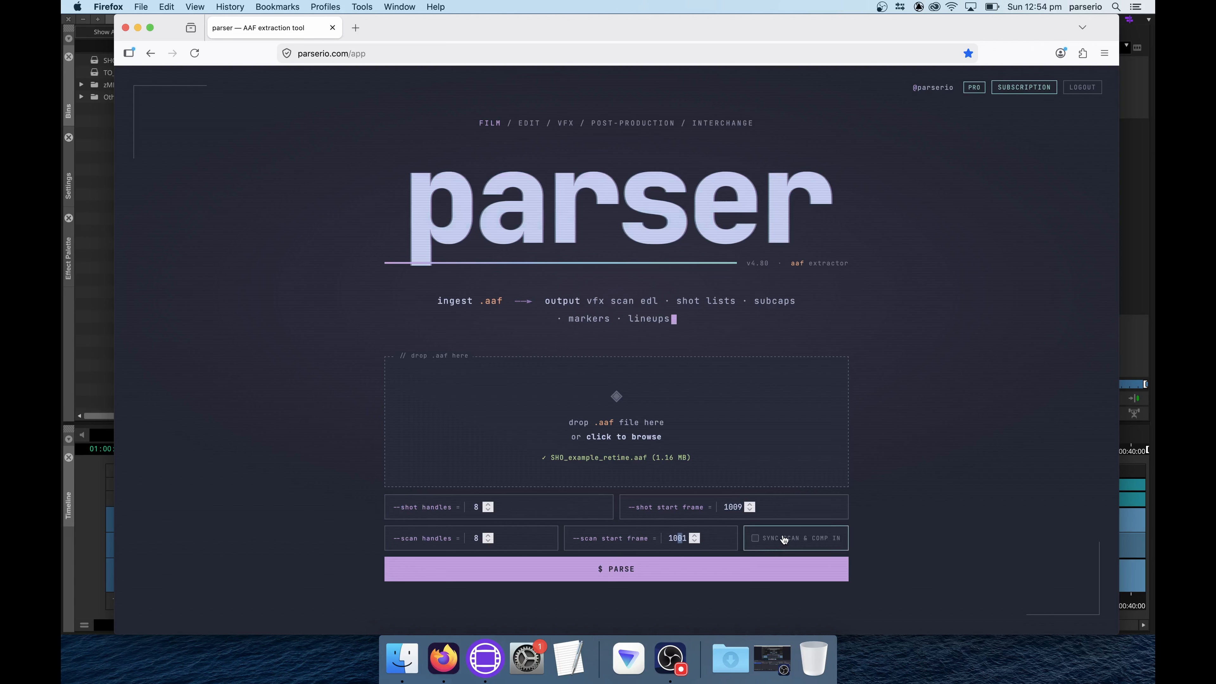
{"action": "left_click", "coordinate": [808, 544]}
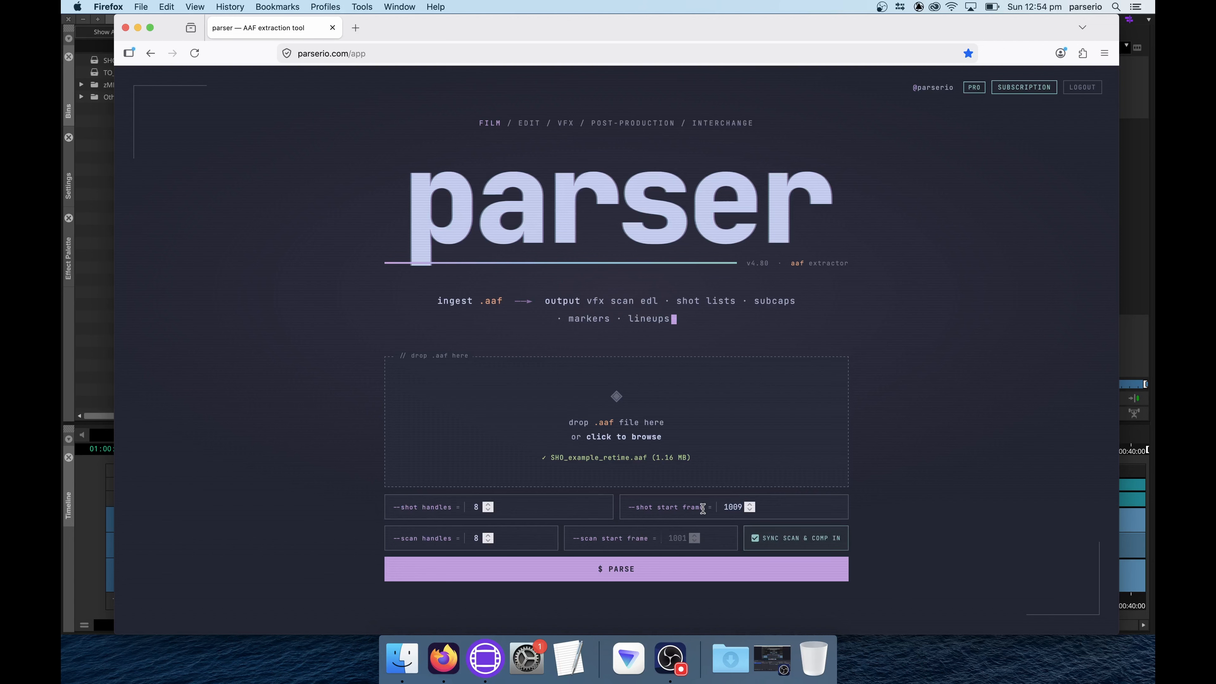
Parse the loaded AAF with 8-frame scan handles.
{"action": "double_click", "coordinate": [478, 538]}
{"action": "type", "text": "4"}
{"action": "key", "text": "BackSpace"}
{"action": "key", "text": "BackSpace"}
{"action": "left_click", "coordinate": [596, 571]}
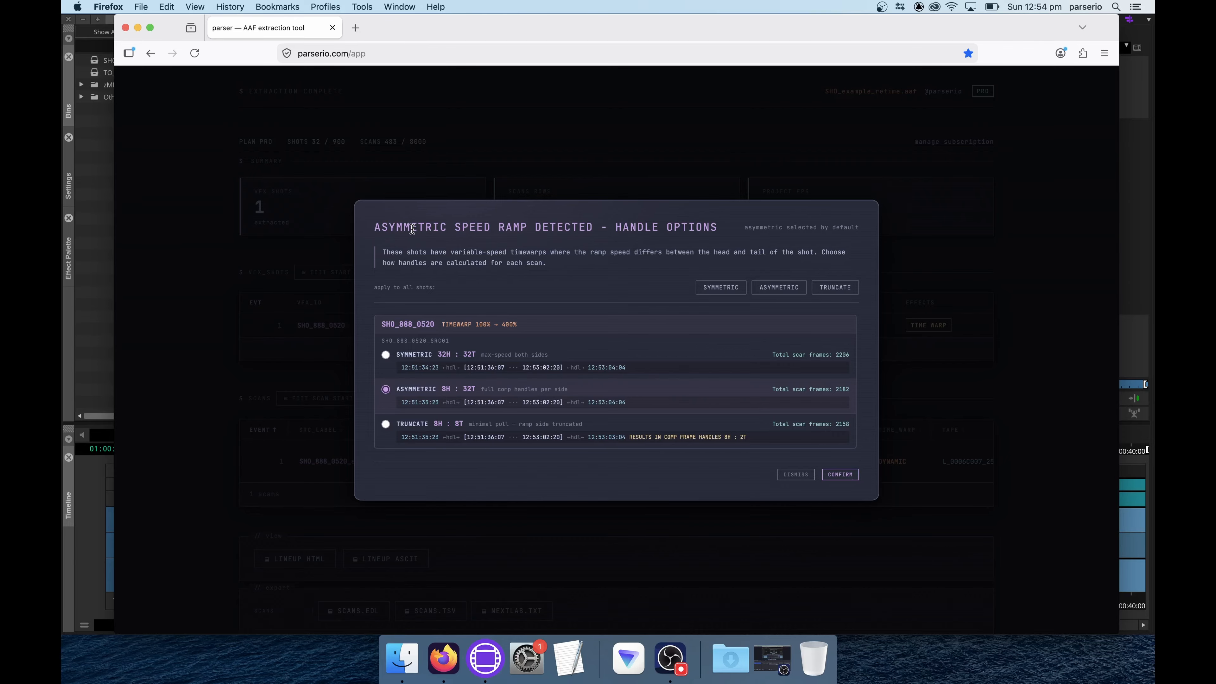
Compare the Symmetric, Asymmetric and Truncate handle options for SHO_888_0520, selecting Symmetric and Truncate in turn.
{"action": "left_click_drag", "start_coordinate": [375, 227], "coordinate": [595, 232]}
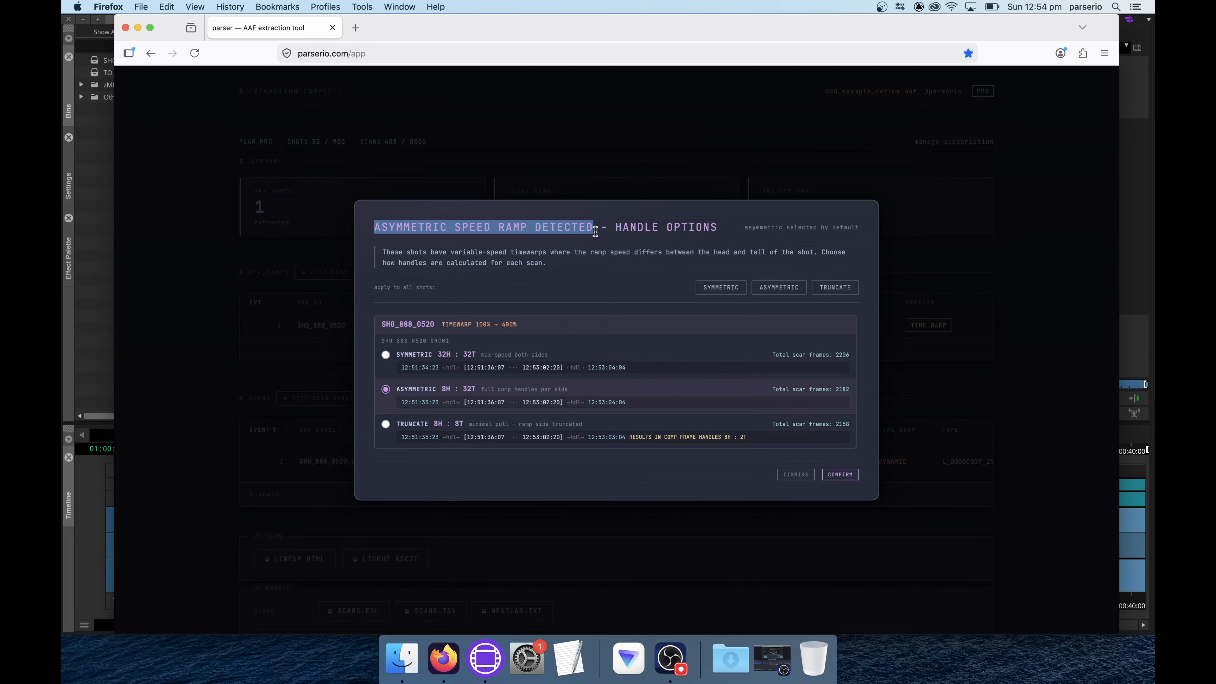
{"action": "left_click", "coordinate": [483, 333]}
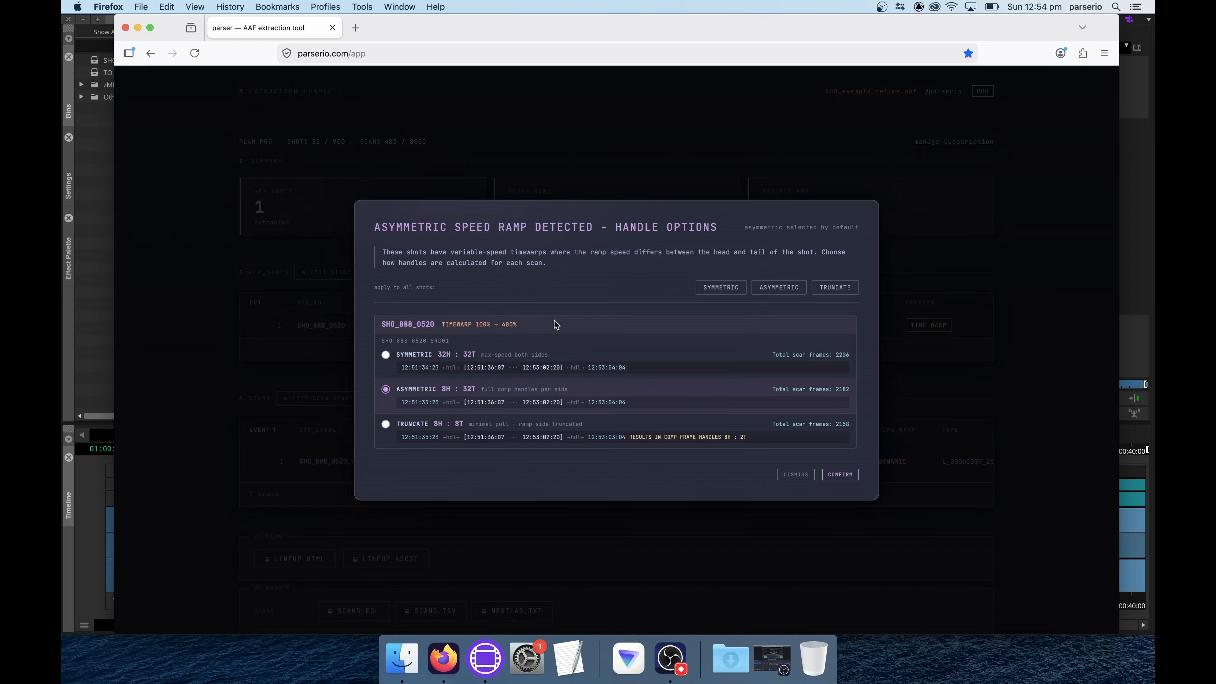
{"action": "double_click", "coordinate": [408, 320]}
{"action": "left_click_drag", "start_coordinate": [442, 389], "coordinate": [480, 389]}
{"action": "left_click", "coordinate": [480, 389]}
{"action": "left_click", "coordinate": [408, 357]}
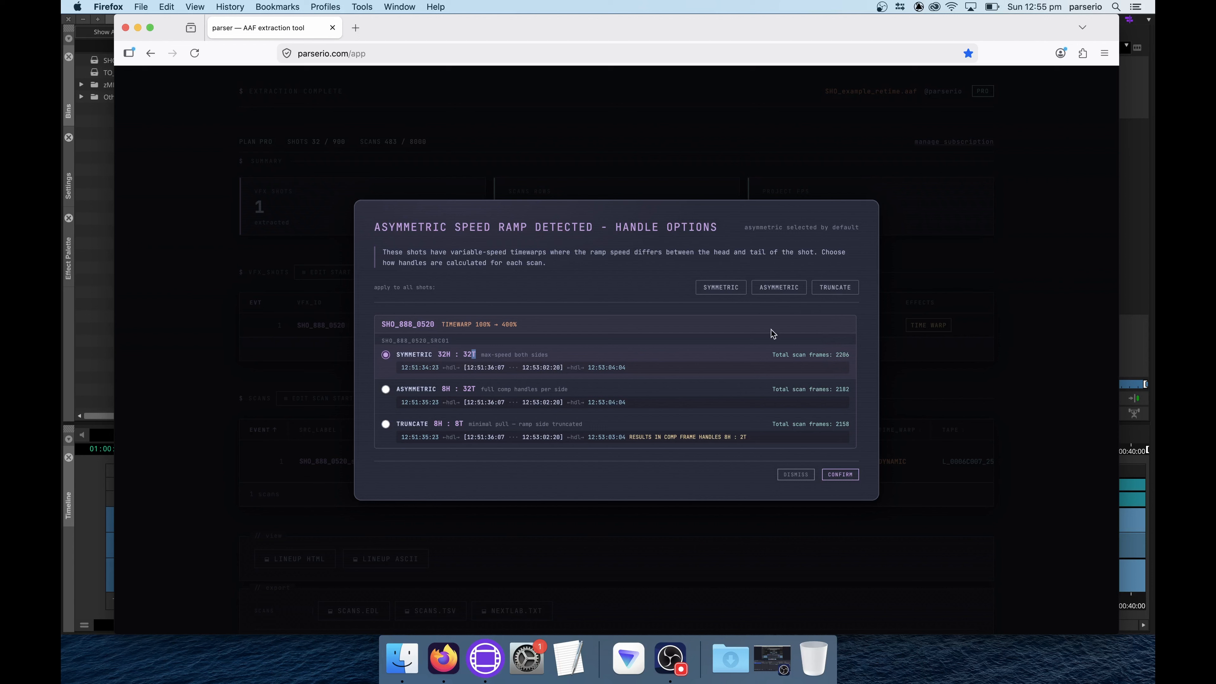
{"action": "left_click", "coordinate": [409, 425]}
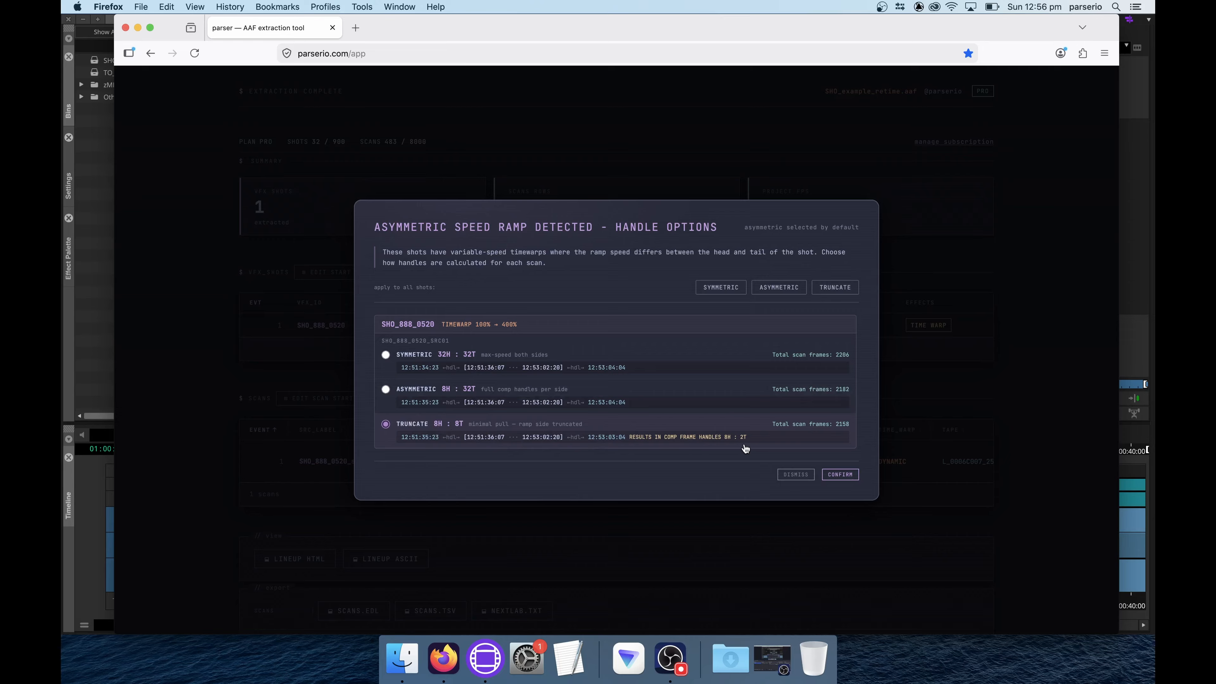
Choose the Asymmetric 8H : 32T handles for SHO_888_0520 and confirm the handle options.
{"action": "left_click_drag", "start_coordinate": [412, 390], "coordinate": [396, 389]}
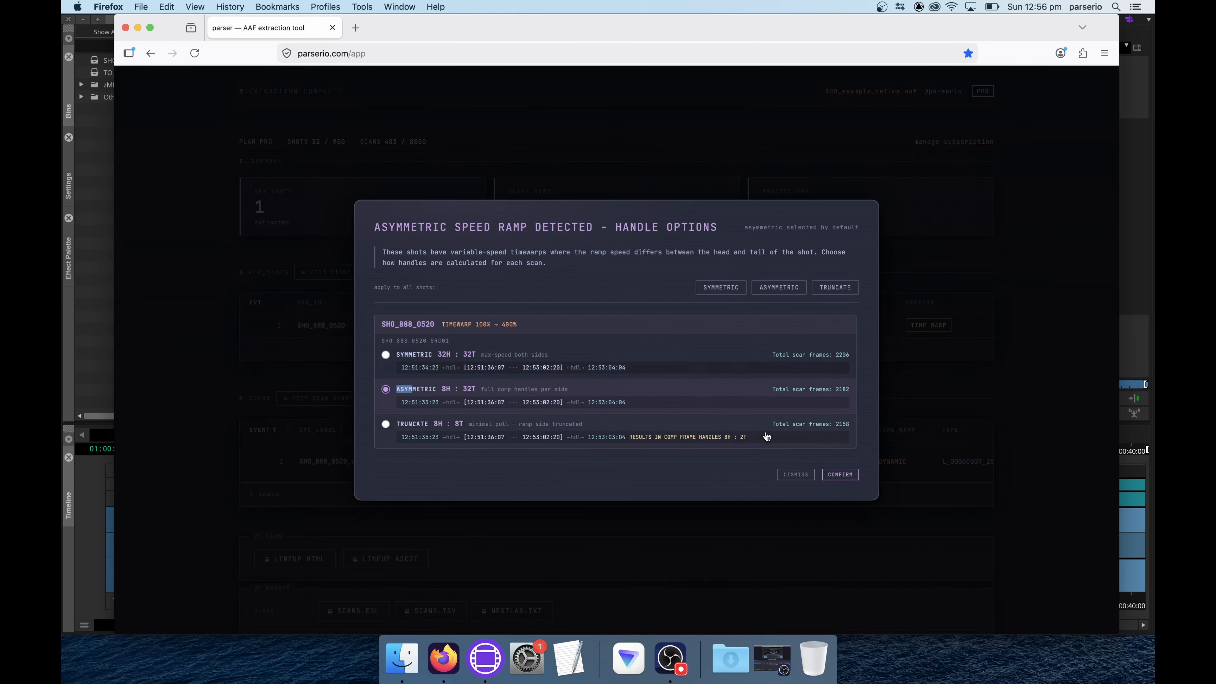
{"action": "left_click", "coordinate": [840, 475]}
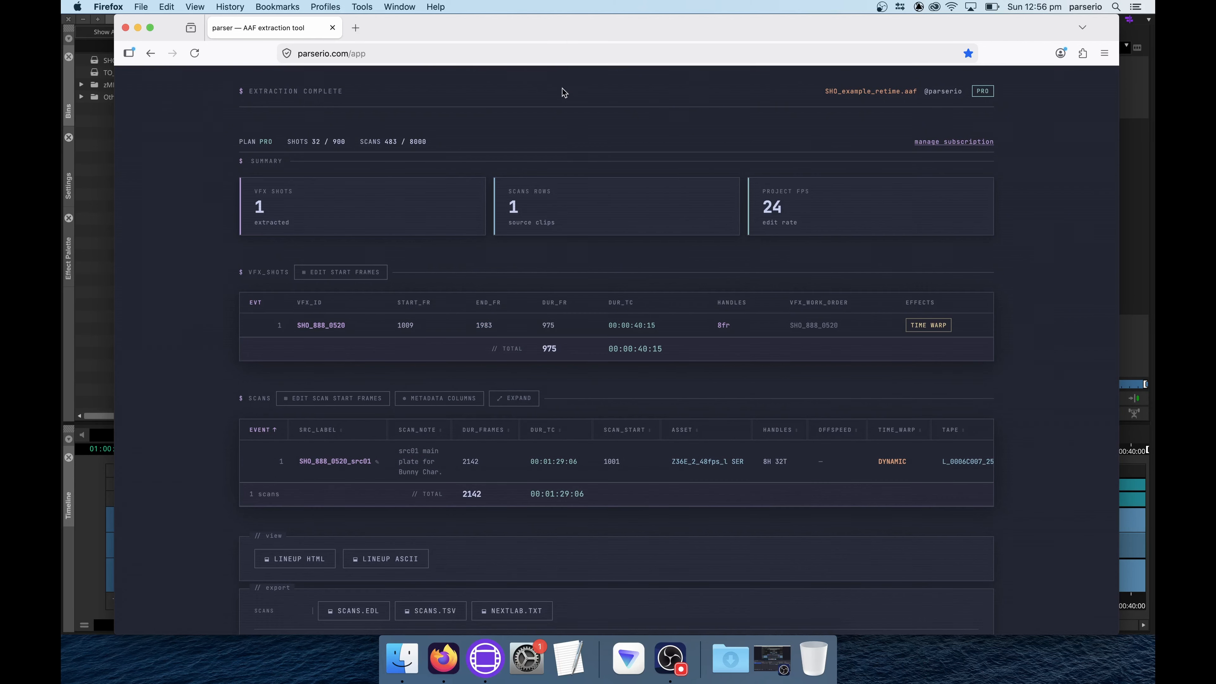
Set the VFX work order of shot SHO_888_0520 to "CG. BUNNY RUNNING DOWN STREET".
{"action": "scroll", "coordinate": [481, 273], "scroll_direction": "down", "scroll_amount": 1}
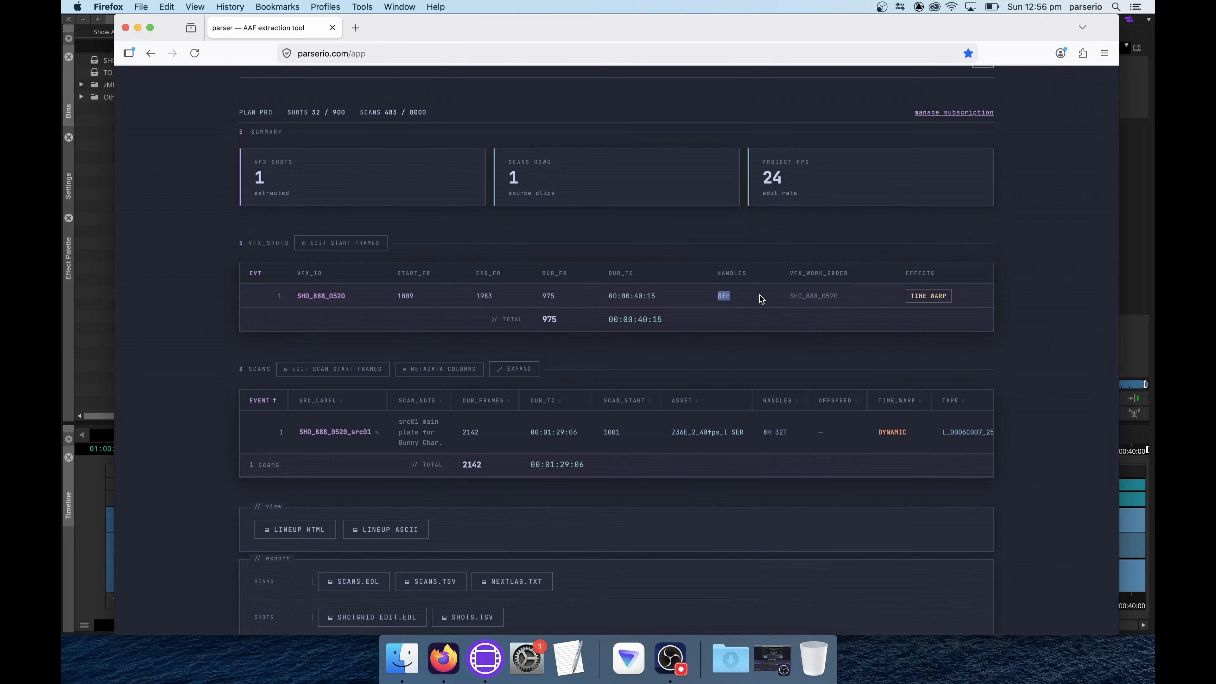
{"action": "double_click", "coordinate": [731, 273]}
{"action": "double_click", "coordinate": [824, 295]}
{"action": "type", "text": "CG. BUNNY RUNNING DOW"}
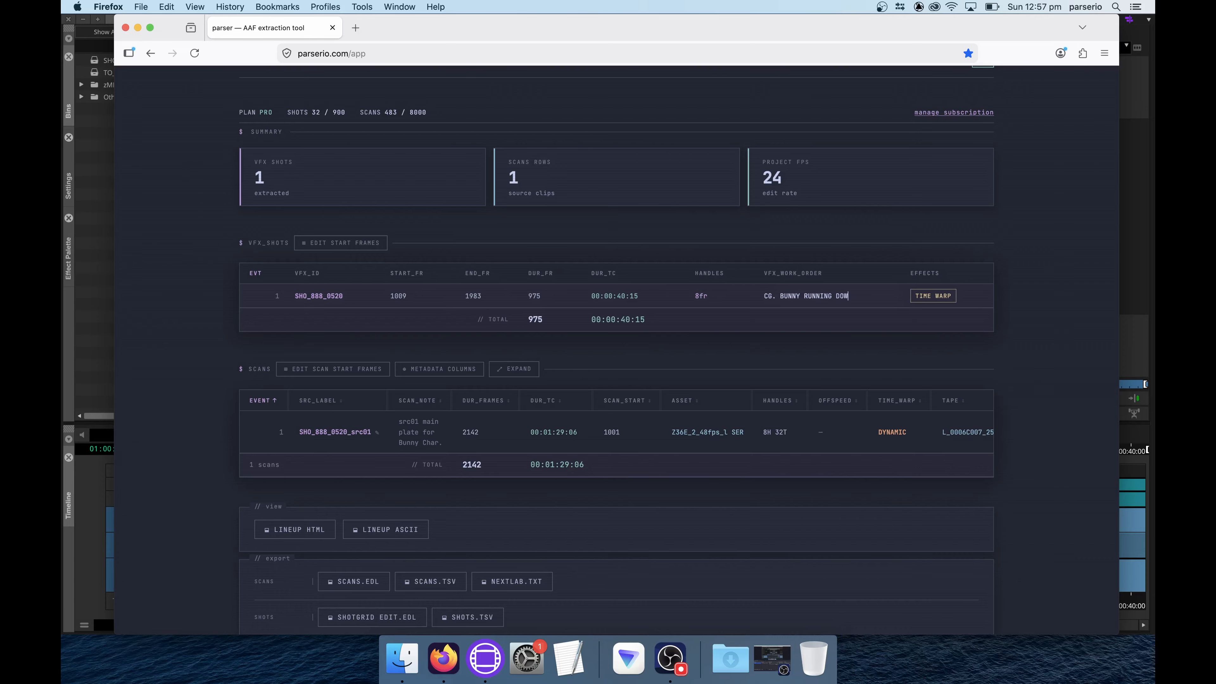
{"action": "type", "text": "N STREET"}
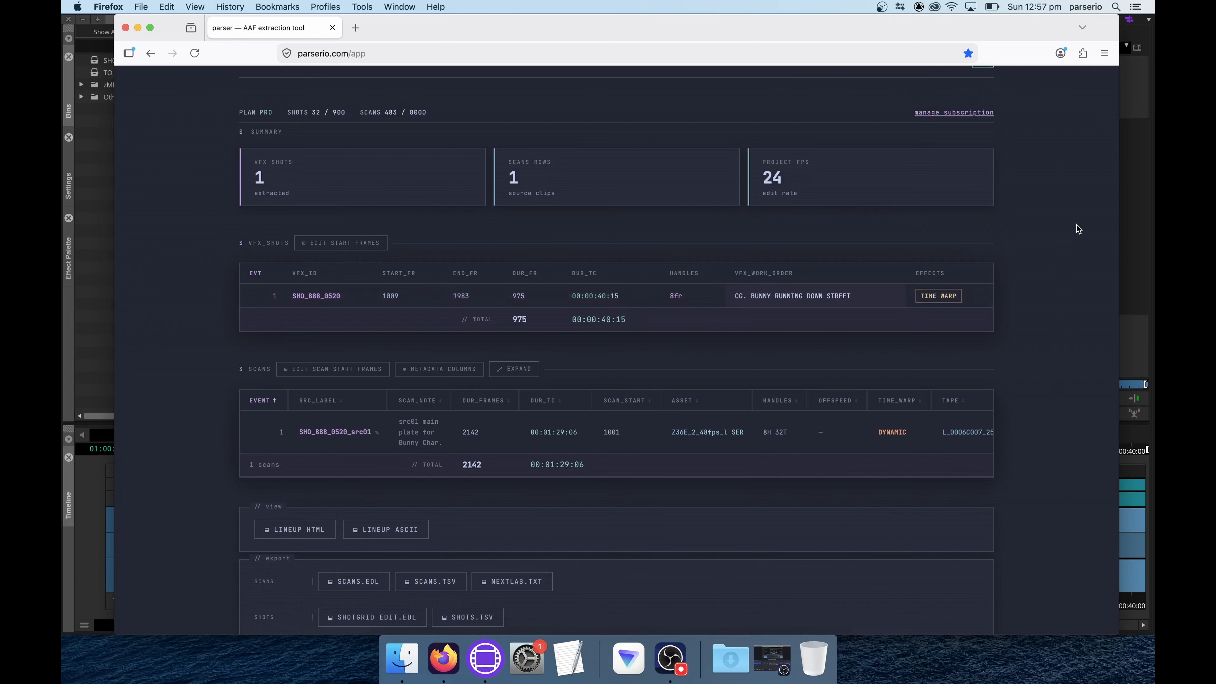
{"action": "key", "text": "Return"}
{"action": "left_click_drag", "start_coordinate": [941, 296], "coordinate": [958, 298]}
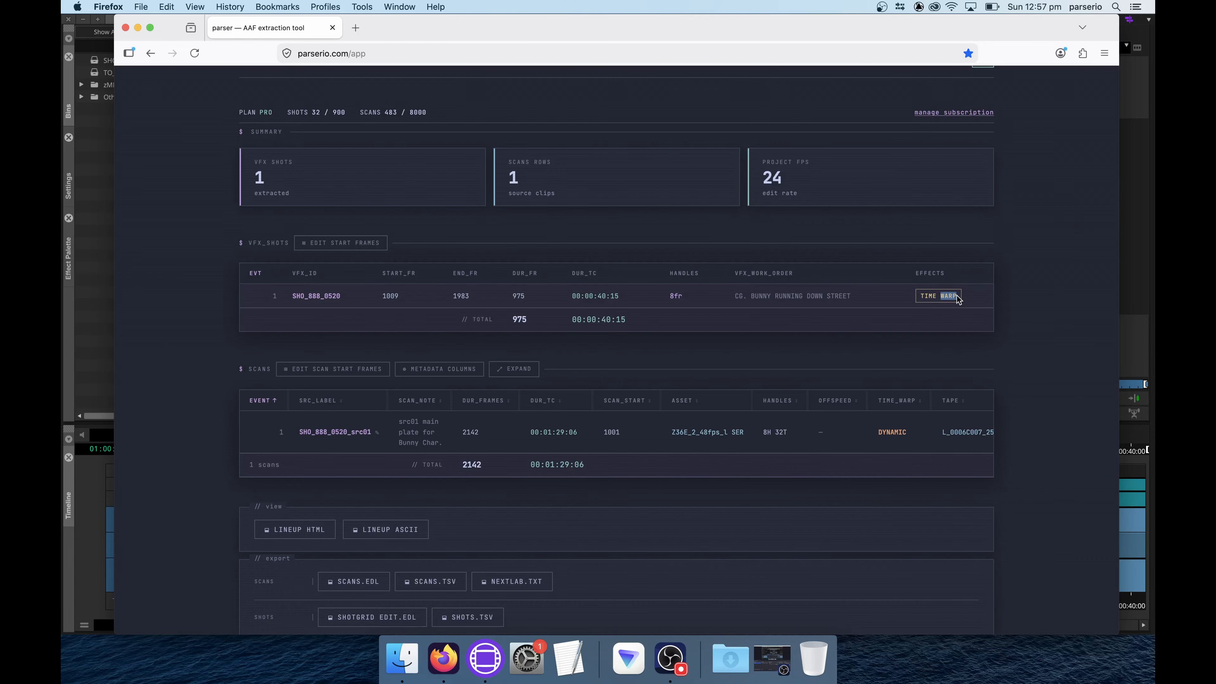
Rename the source label of the scan to SHO_888_0520_src01_v001.
{"action": "scroll", "coordinate": [309, 390], "scroll_direction": "down", "scroll_amount": 3}
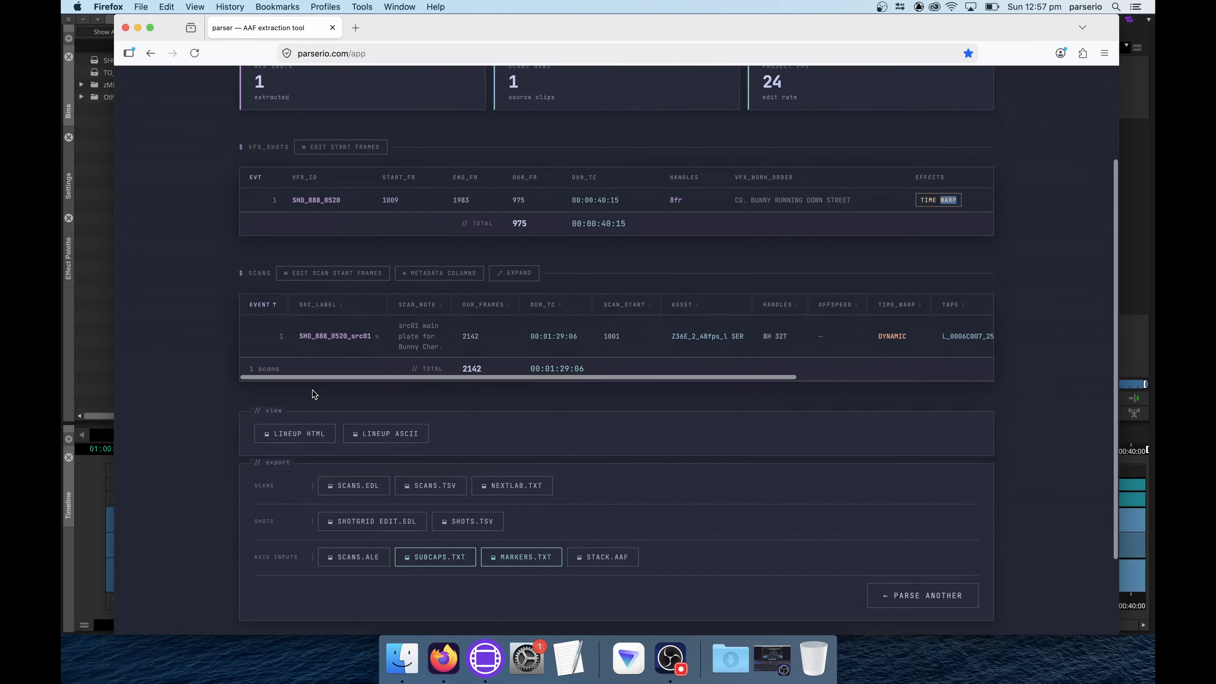
{"action": "left_click", "coordinate": [415, 327]}
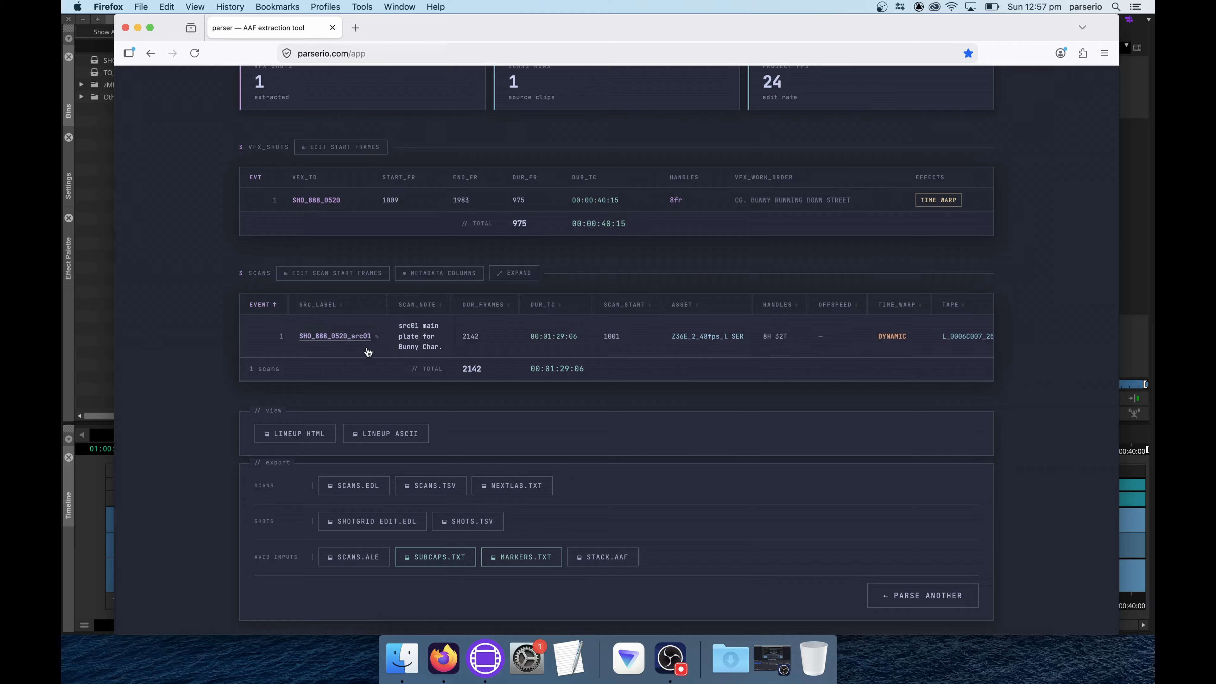
{"action": "double_click", "coordinate": [378, 338]}
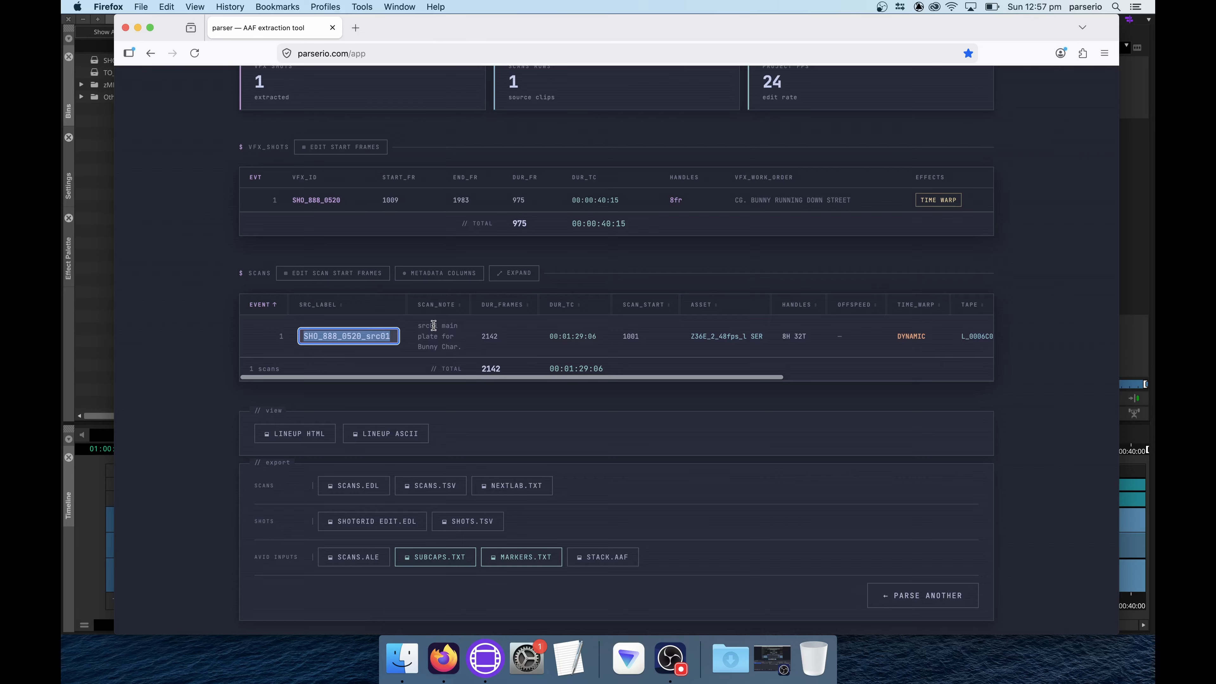
{"action": "key", "text": "Right"}
{"action": "type", "text": "_v001"}
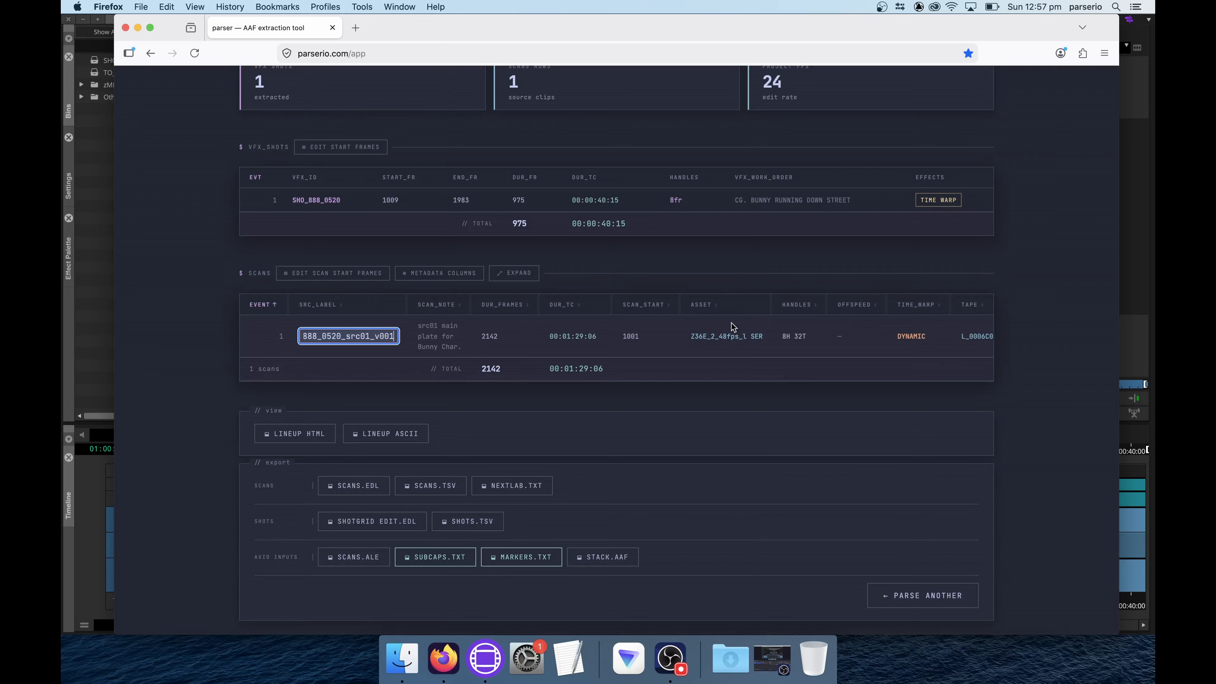
{"action": "key", "text": "Return"}
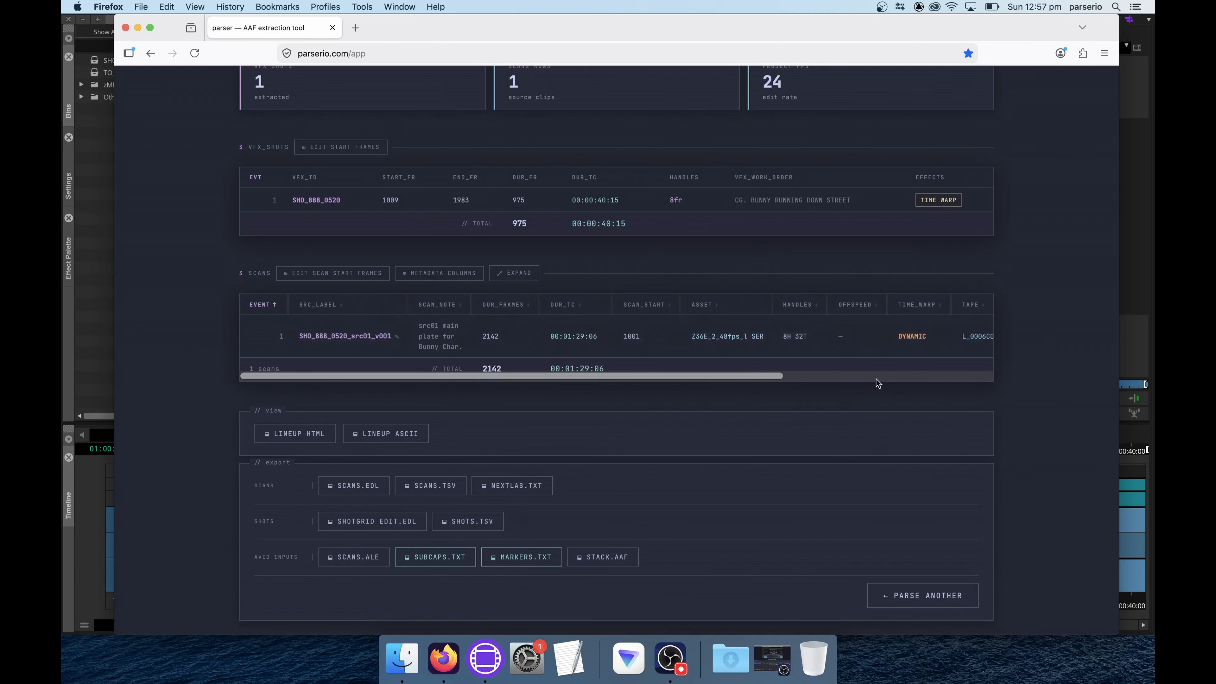
Examine the scan row's handles, scan start, time warp, tape and handle timecode columns.
{"action": "scroll", "coordinate": [849, 352], "scroll_direction": "right", "scroll_amount": 3}
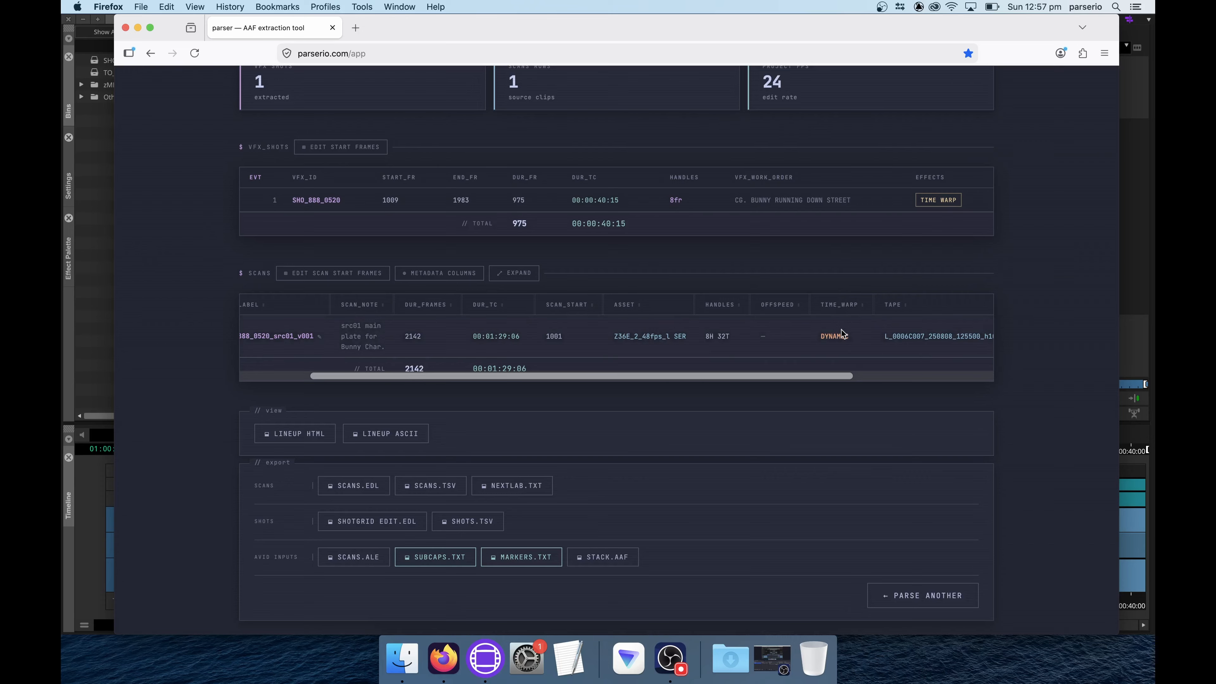
{"action": "double_click", "coordinate": [723, 336]}
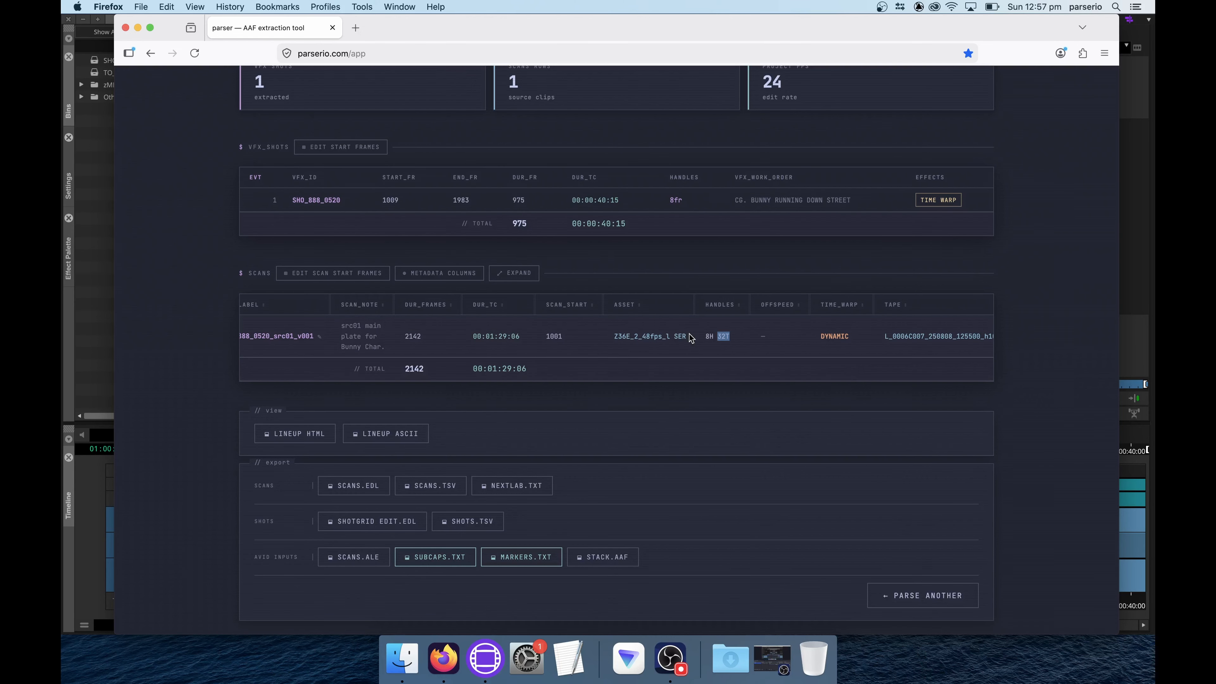
{"action": "left_click_drag", "start_coordinate": [708, 335], "coordinate": [727, 334]}
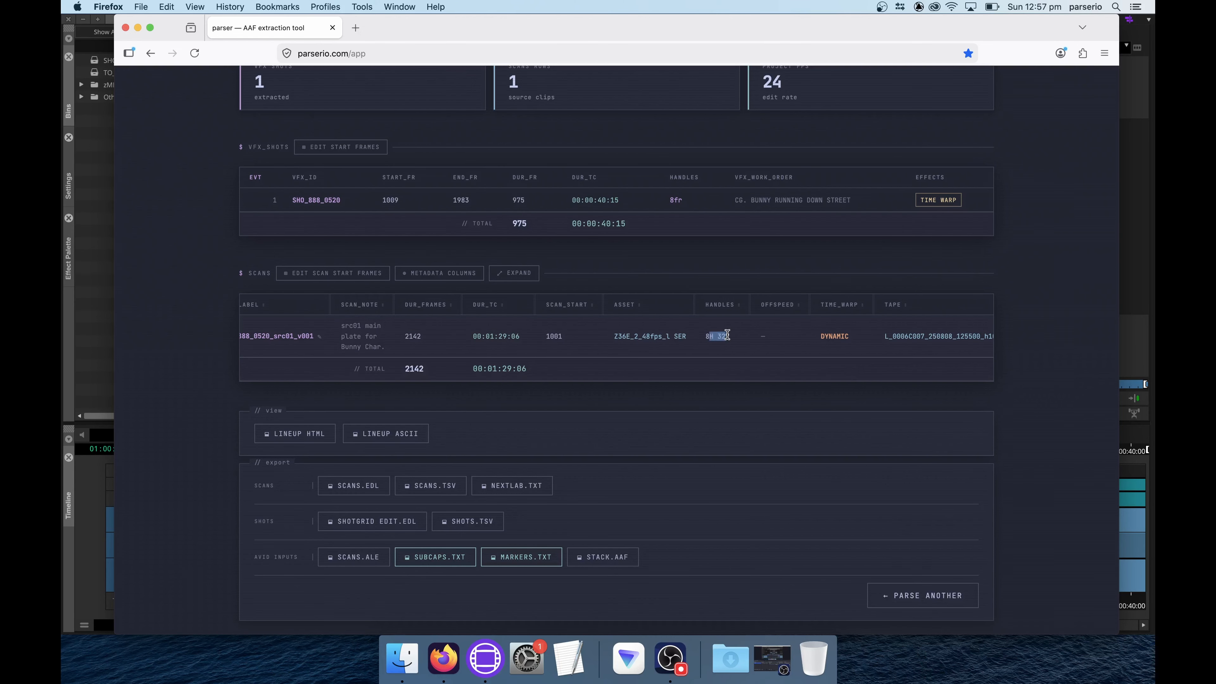
{"action": "left_click", "coordinate": [704, 338]}
{"action": "scroll", "coordinate": [725, 340], "scroll_direction": "left", "scroll_amount": 1}
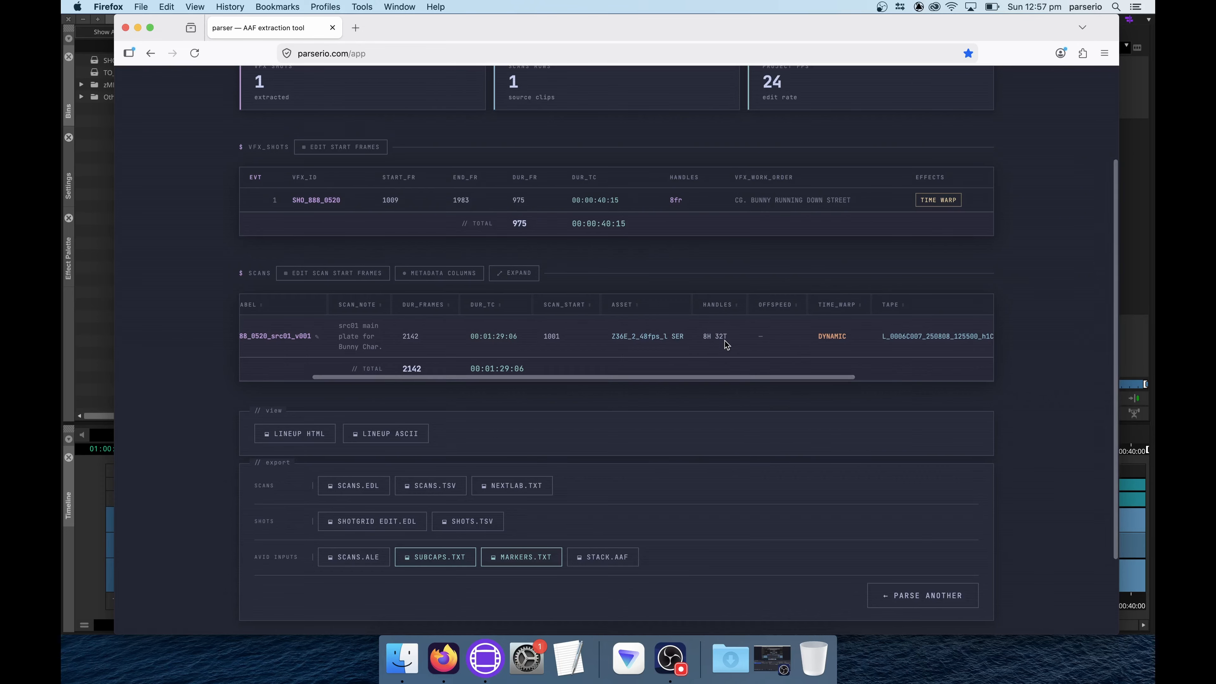
{"action": "double_click", "coordinate": [555, 338]}
{"action": "scroll", "coordinate": [671, 335], "scroll_direction": "right", "scroll_amount": 3}
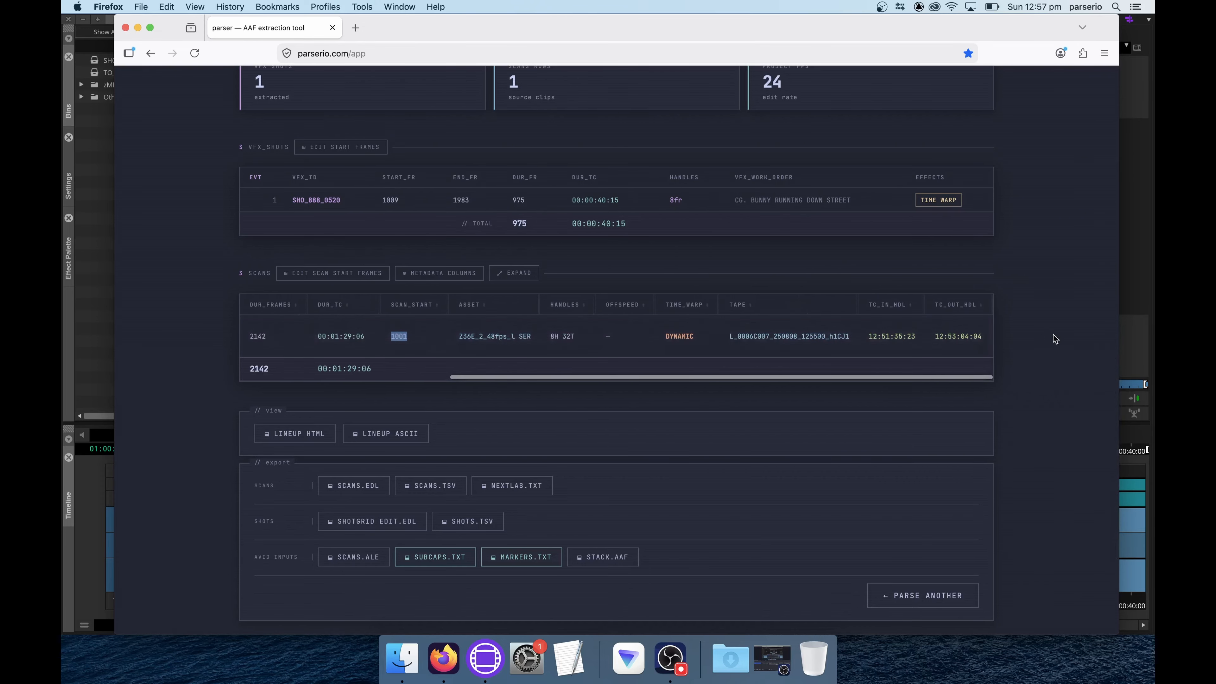
{"action": "scroll", "coordinate": [652, 347], "scroll_direction": "left", "scroll_amount": 5}
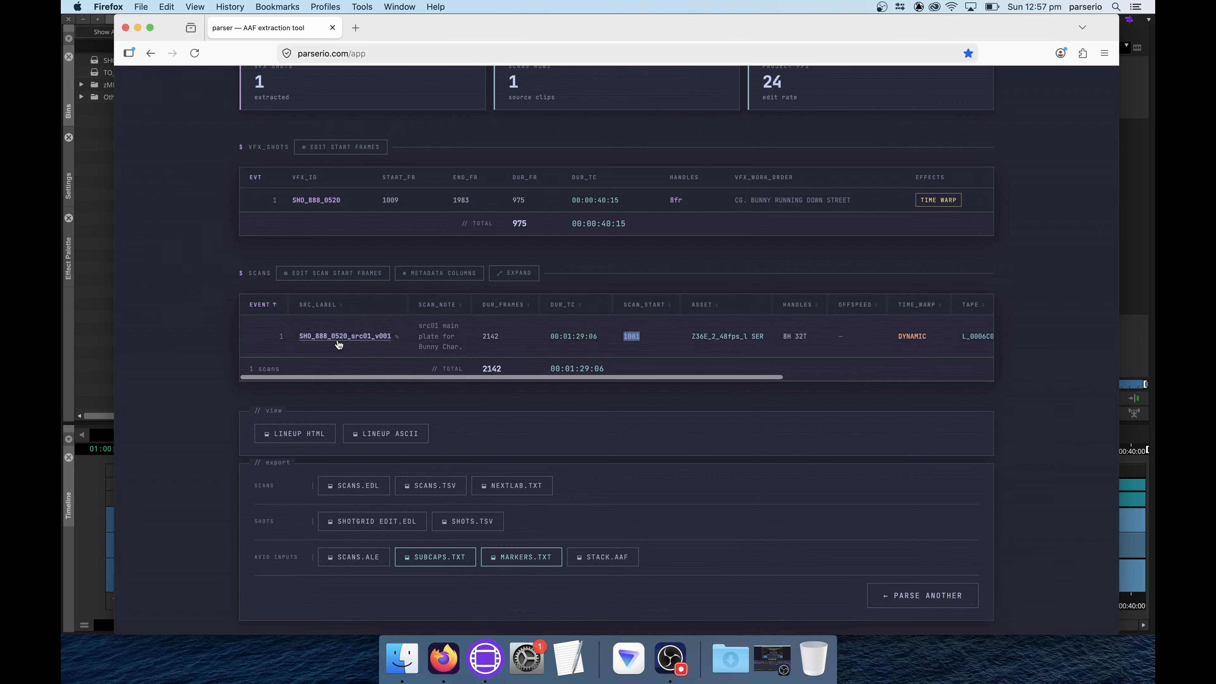
Export the scan list as an ALE file for Avid.
{"action": "scroll", "coordinate": [825, 347], "scroll_direction": "down", "scroll_amount": 1}
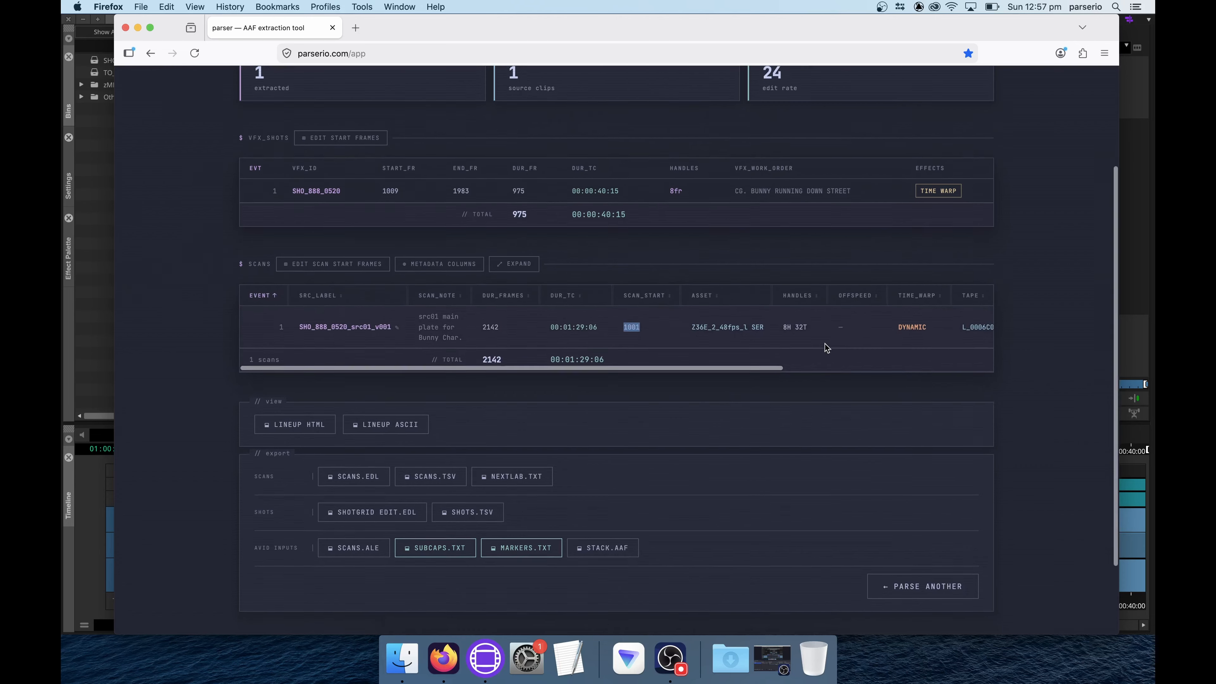
{"action": "left_click", "coordinate": [632, 400]}
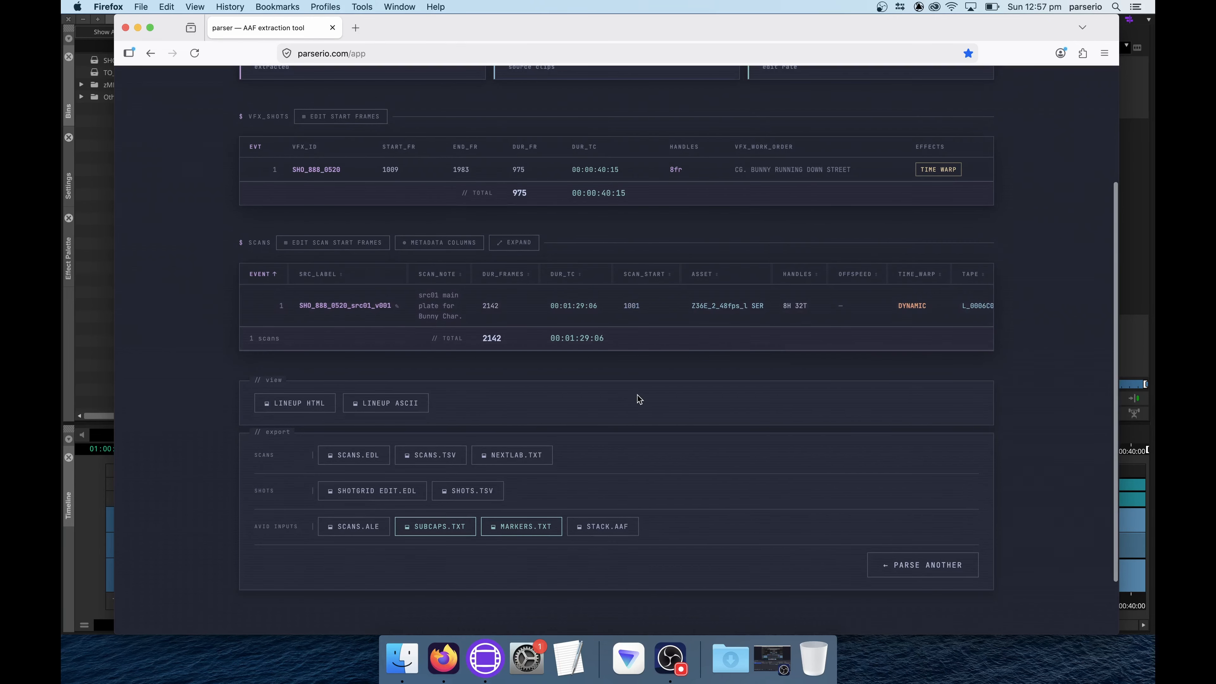
{"action": "left_click", "coordinate": [368, 527]}
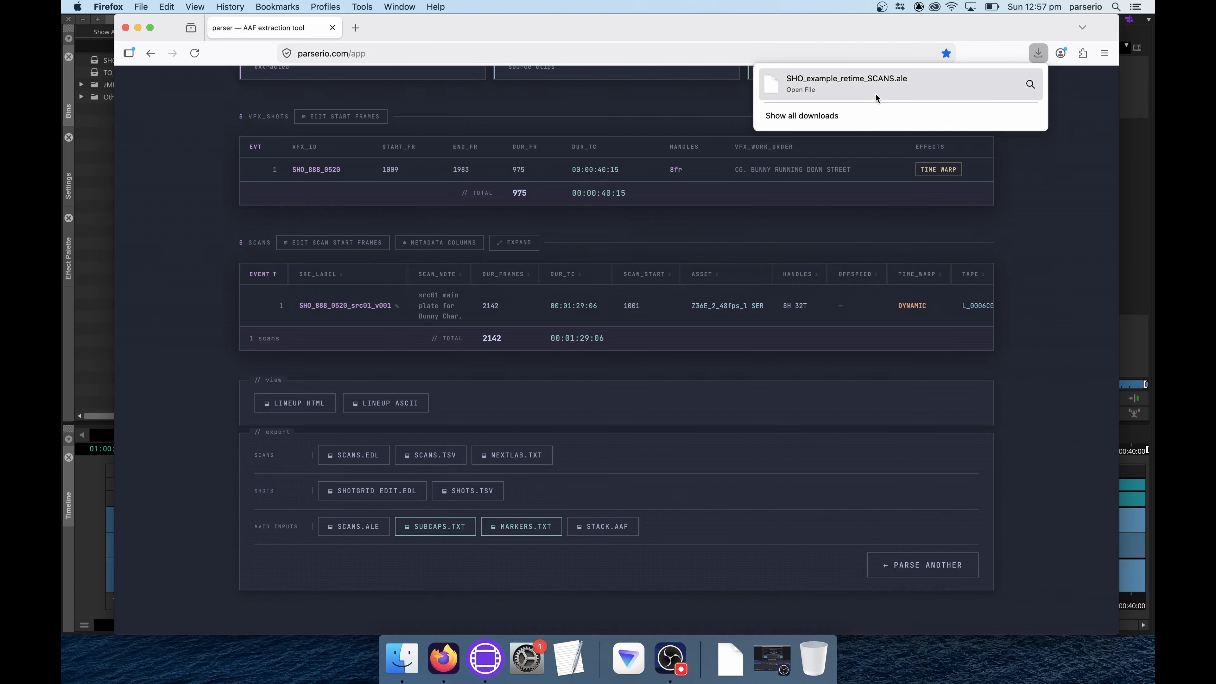
Switch to Avid Media Composer and copy the SHO_example_retime sequence into the PROJ_parser_24p bin.
{"action": "left_click", "coordinate": [492, 657]}
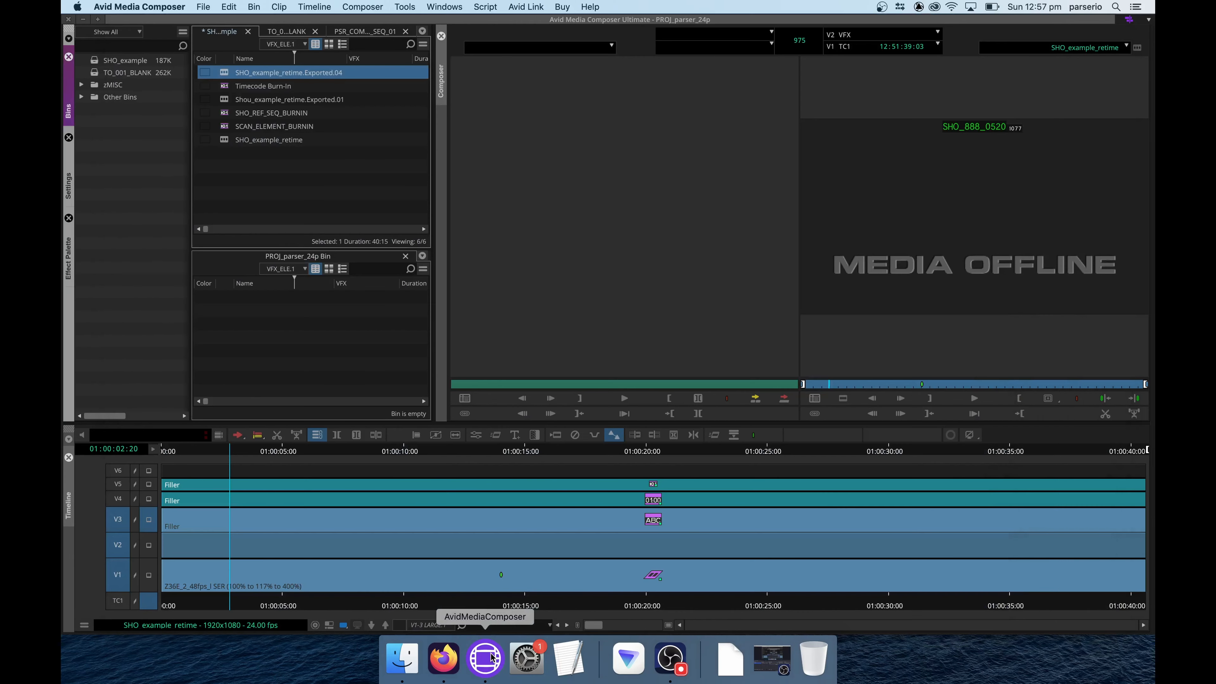
{"action": "left_click", "coordinate": [293, 340]}
{"action": "left_click", "coordinate": [283, 194]}
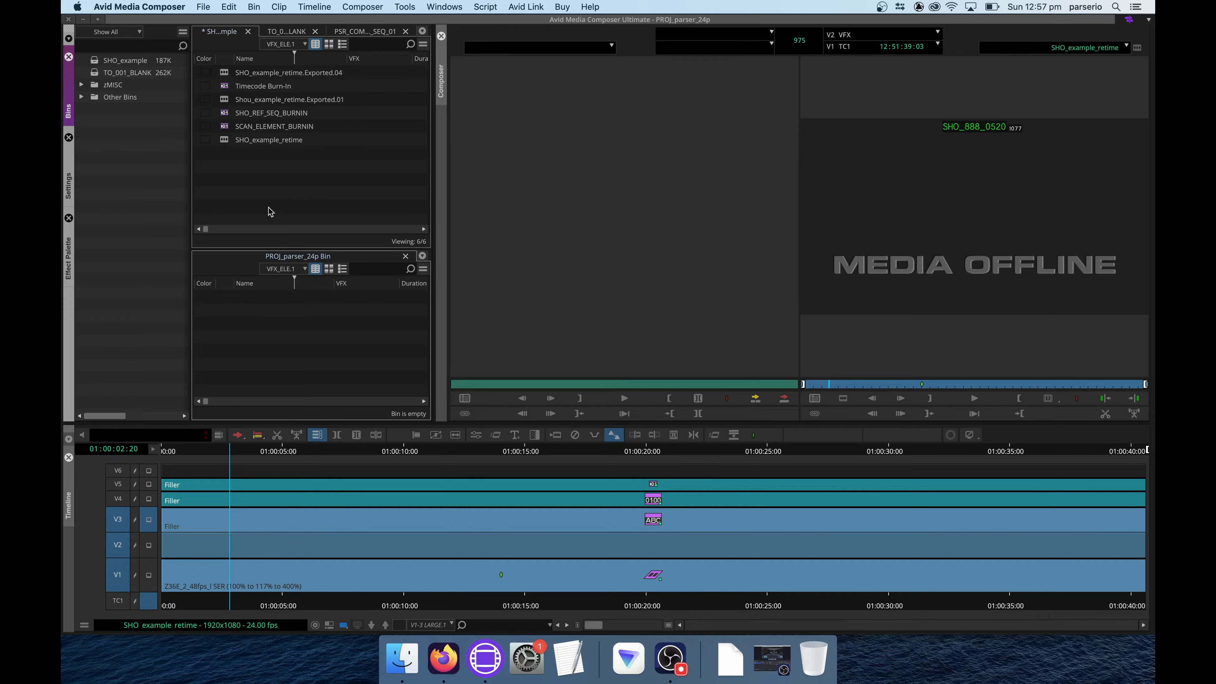
{"action": "left_click", "coordinate": [815, 400]}
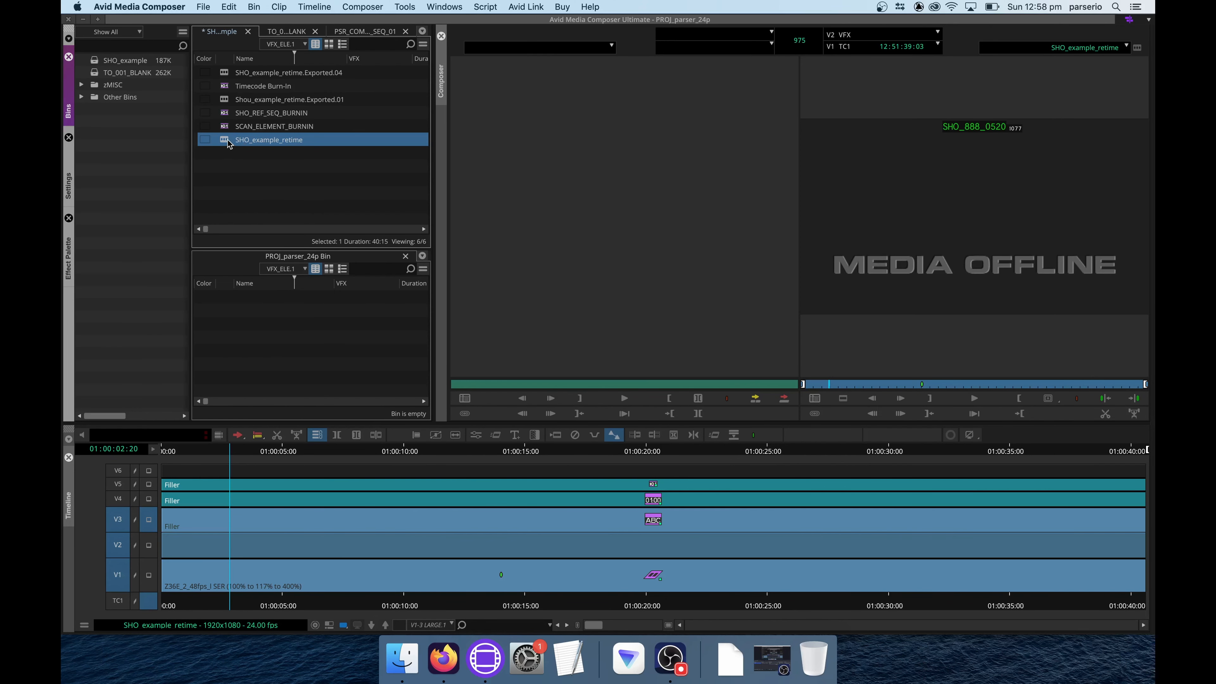
{"action": "left_click_drag", "start_coordinate": [229, 144], "coordinate": [312, 362]}
{"action": "left_click", "coordinate": [247, 338]}
Set the PROJ_parser_24p bin display to show reference clips.
{"action": "right_click", "coordinate": [262, 337]}
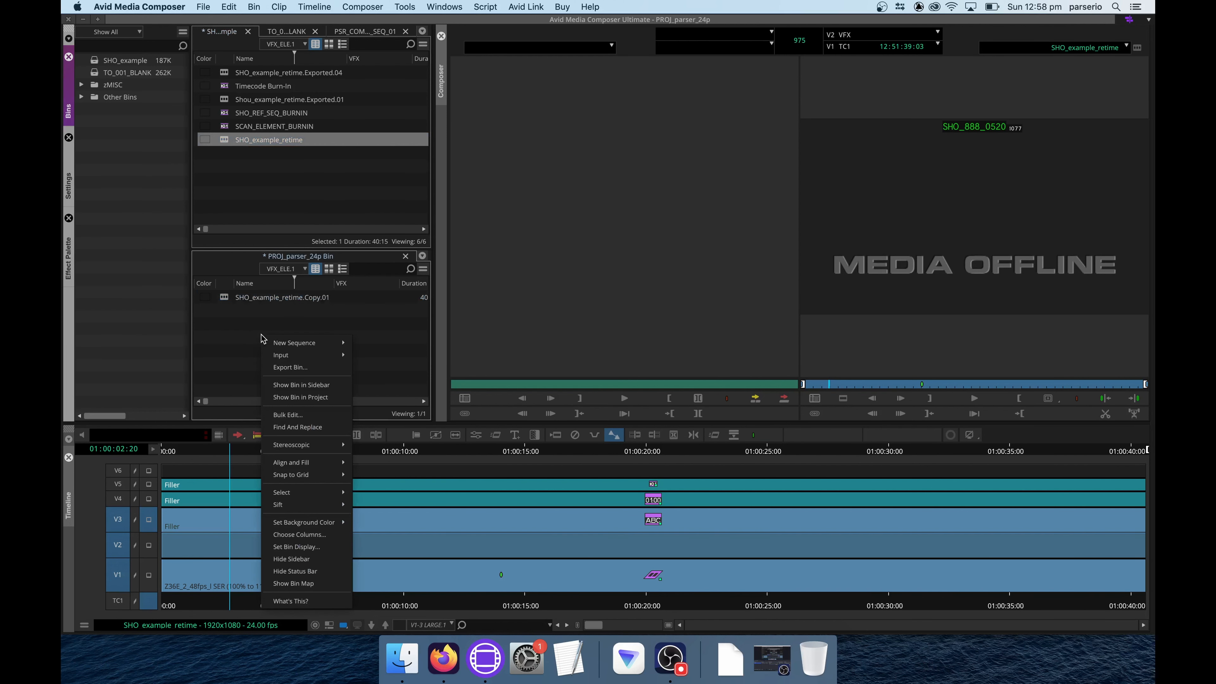
{"action": "left_click", "coordinate": [306, 548]}
{"action": "left_click", "coordinate": [568, 399]}
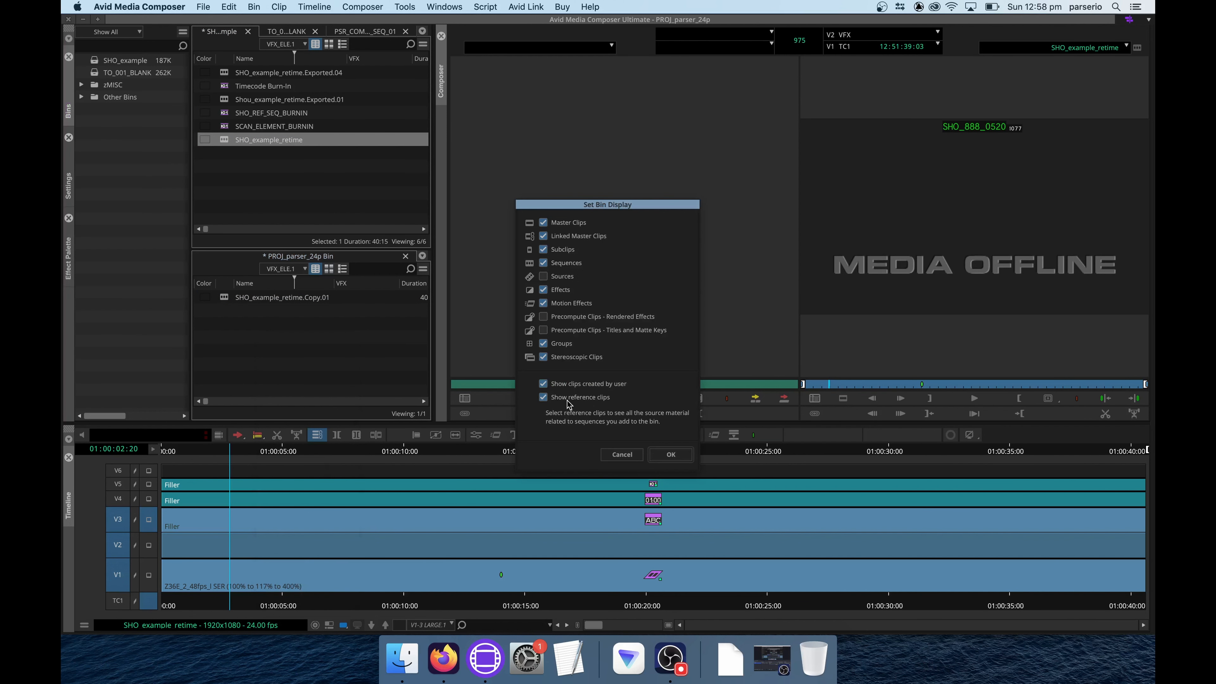
{"action": "left_click", "coordinate": [671, 456]}
Import SHO_example_retime_SCANS.ale into the PROJ_parser_24p bin, with shot log events merged with known sources and subclips created automatically.
{"action": "left_click", "coordinate": [224, 310]}
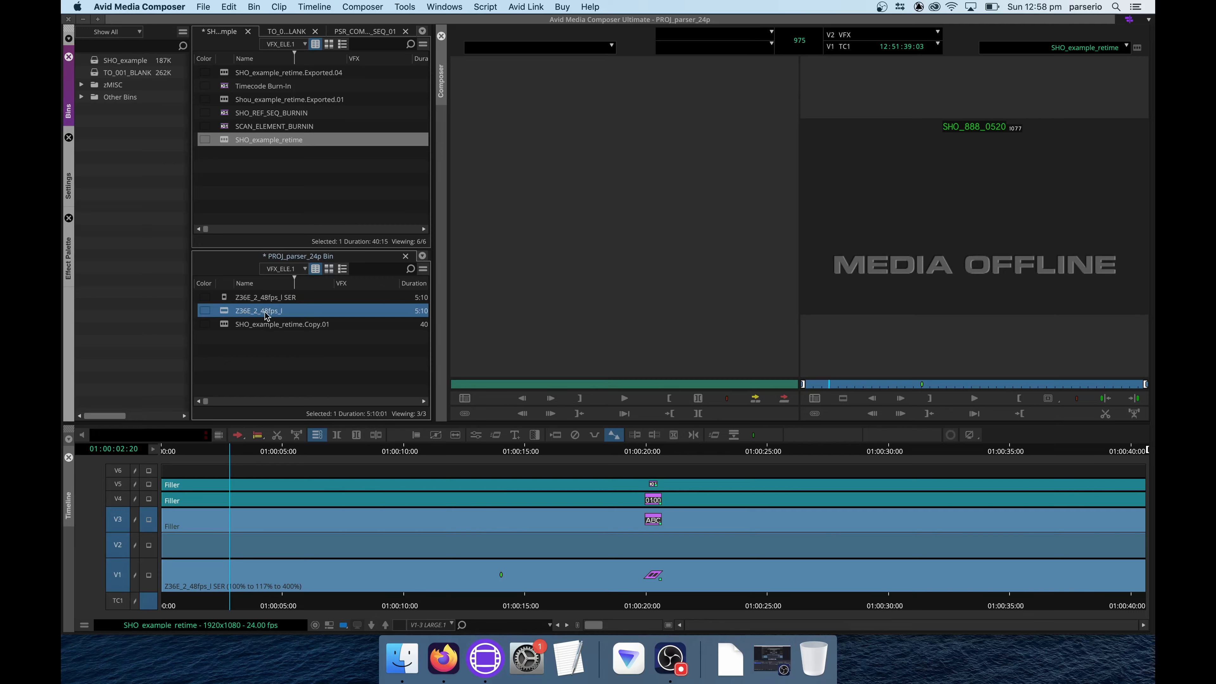
{"action": "left_click", "coordinate": [203, 7]}
{"action": "mouse_move", "coordinate": [253, 165]}
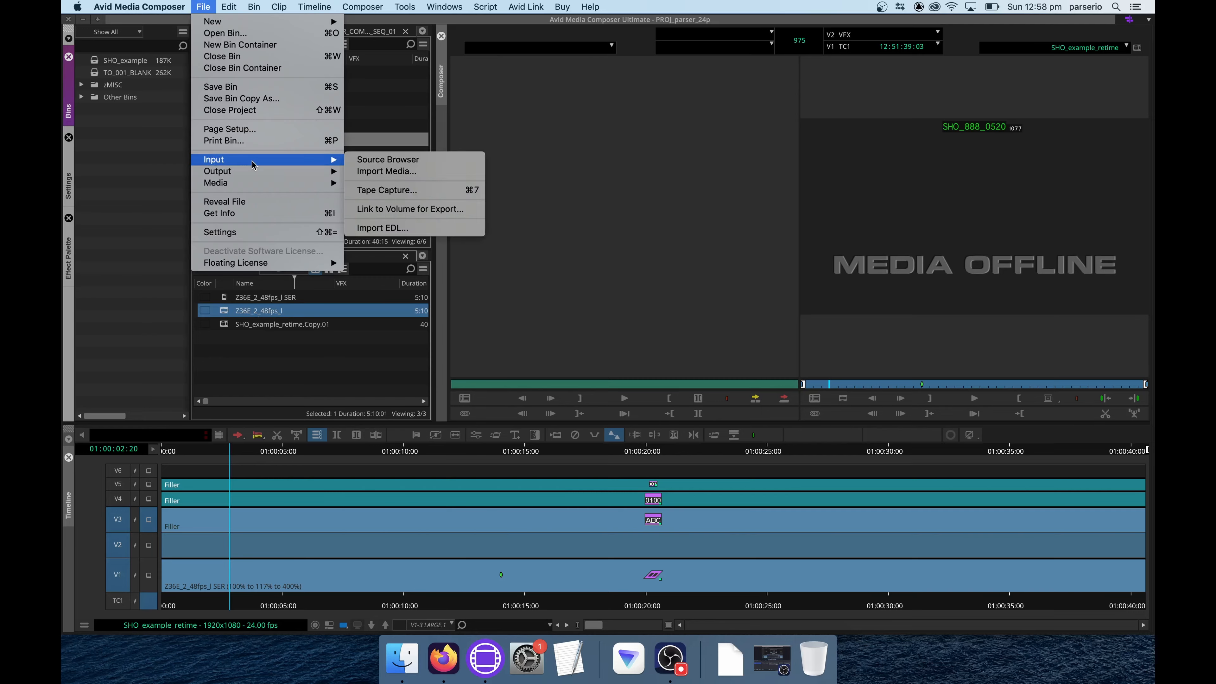
{"action": "left_click", "coordinate": [386, 173]}
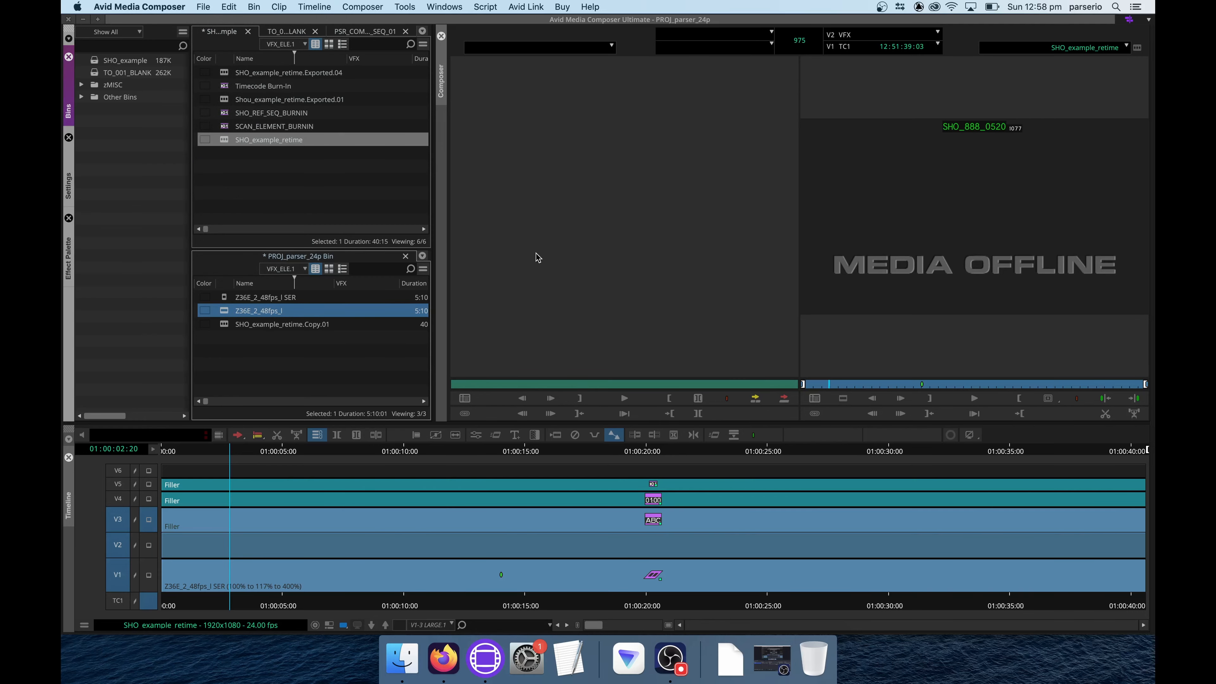
{"action": "left_click", "coordinate": [513, 154]}
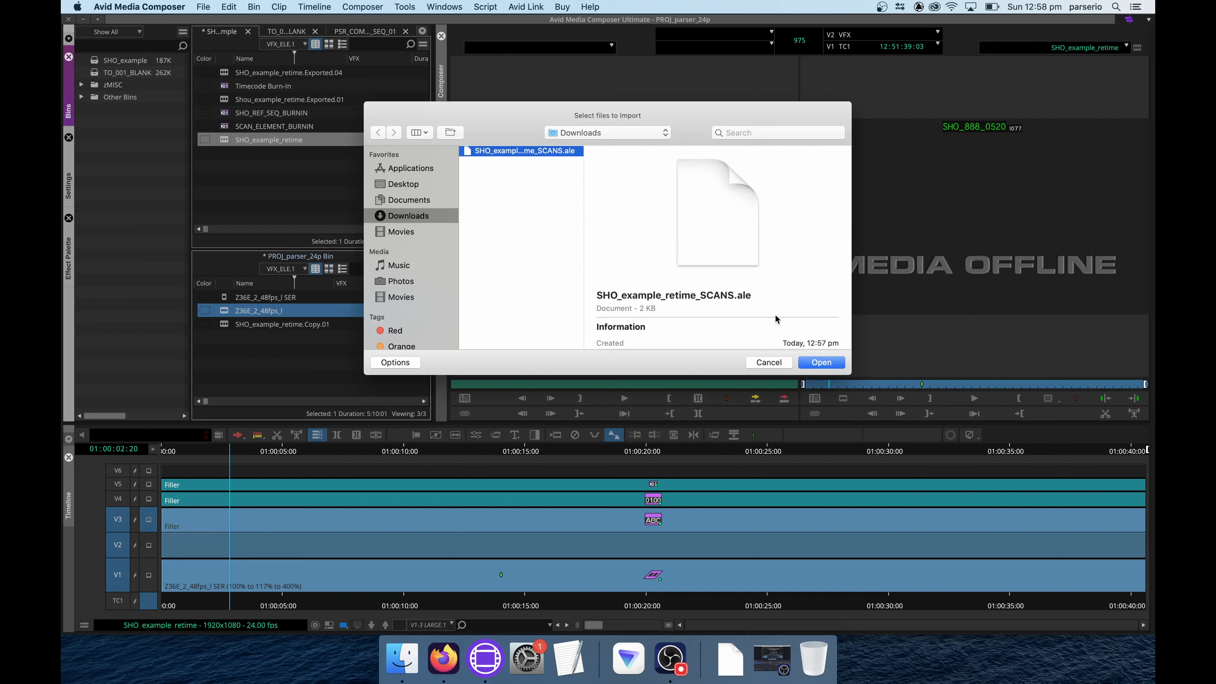
{"action": "left_click", "coordinate": [396, 362]}
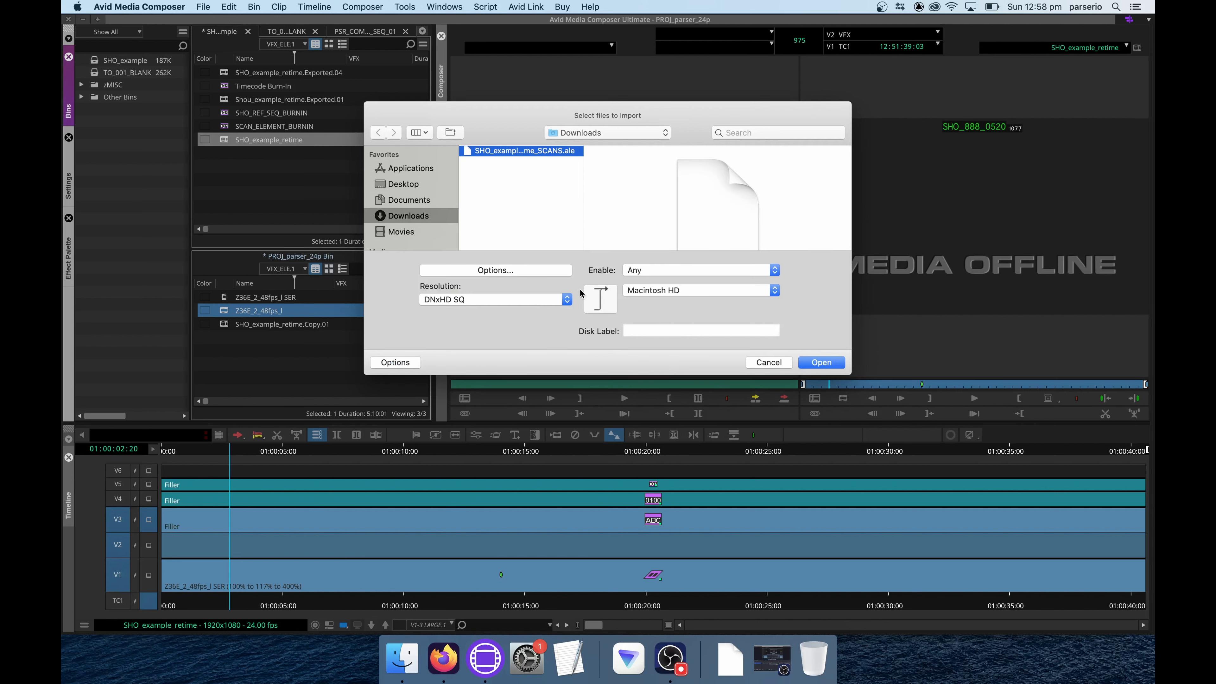
{"action": "left_click", "coordinate": [489, 274]}
{"action": "left_click", "coordinate": [523, 135]}
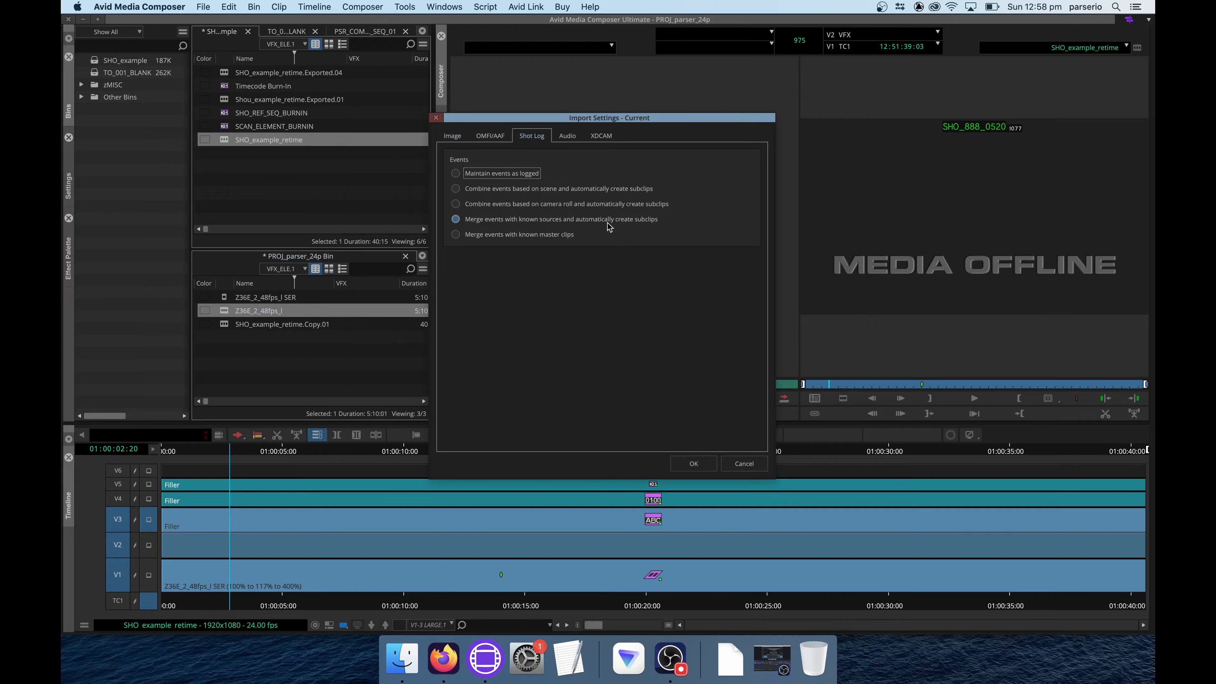
{"action": "left_click", "coordinate": [698, 463]}
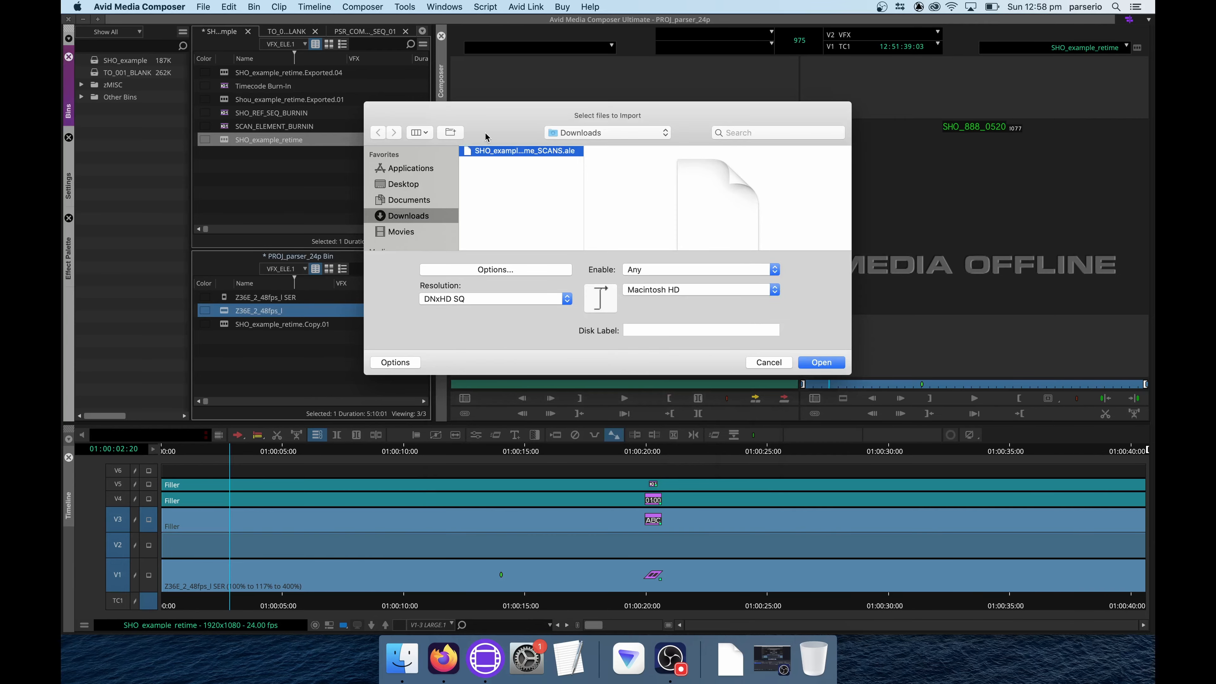
{"action": "left_click", "coordinate": [821, 362]}
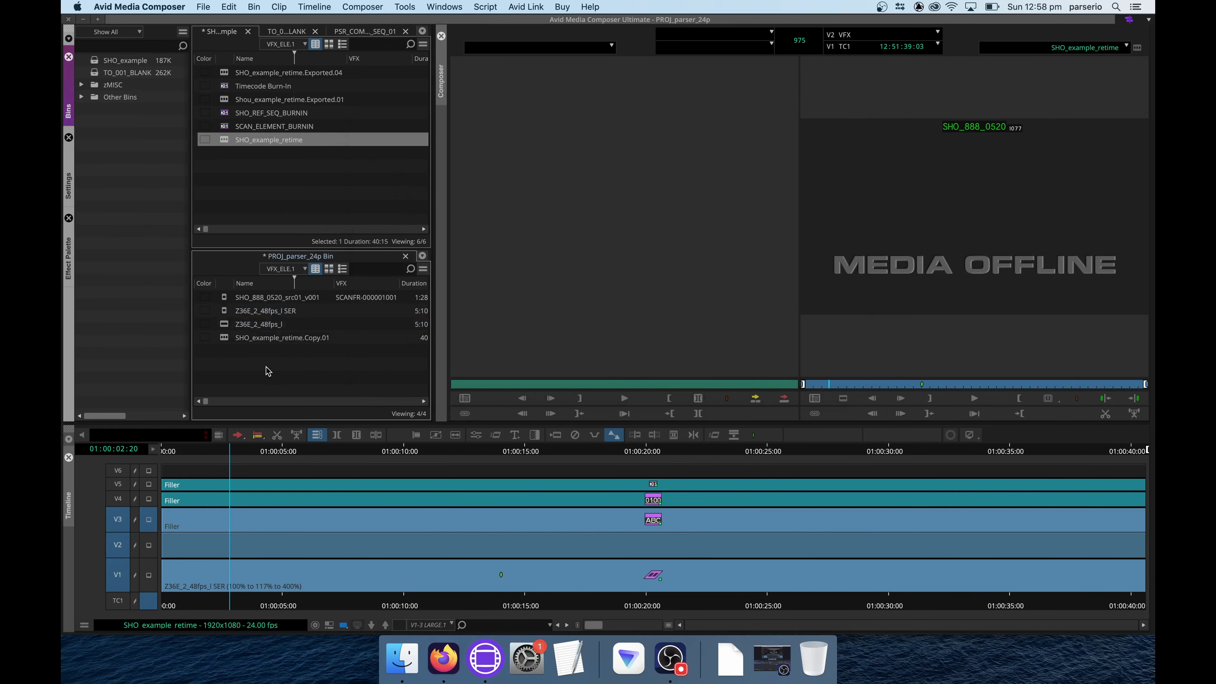
Move the SHO_888_0520_src01_v001 subclip into the SHO_example bin and load it in the source monitor.
{"action": "right_click", "coordinate": [271, 384]}
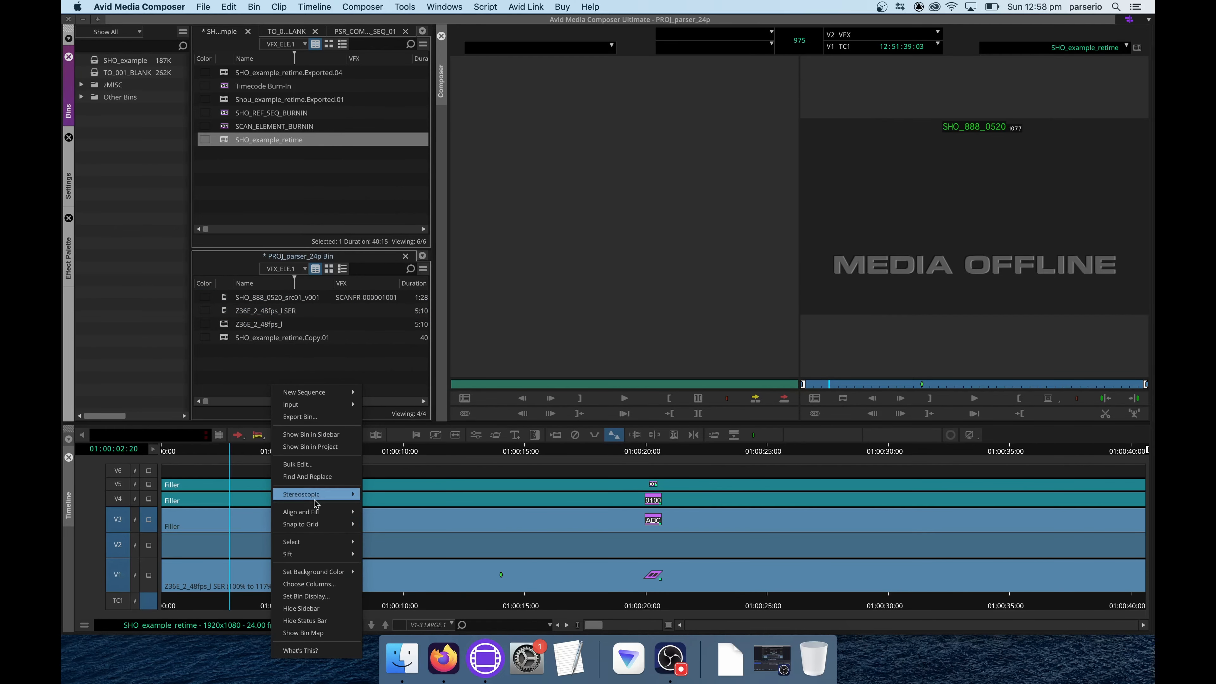
{"action": "left_click", "coordinate": [225, 297]}
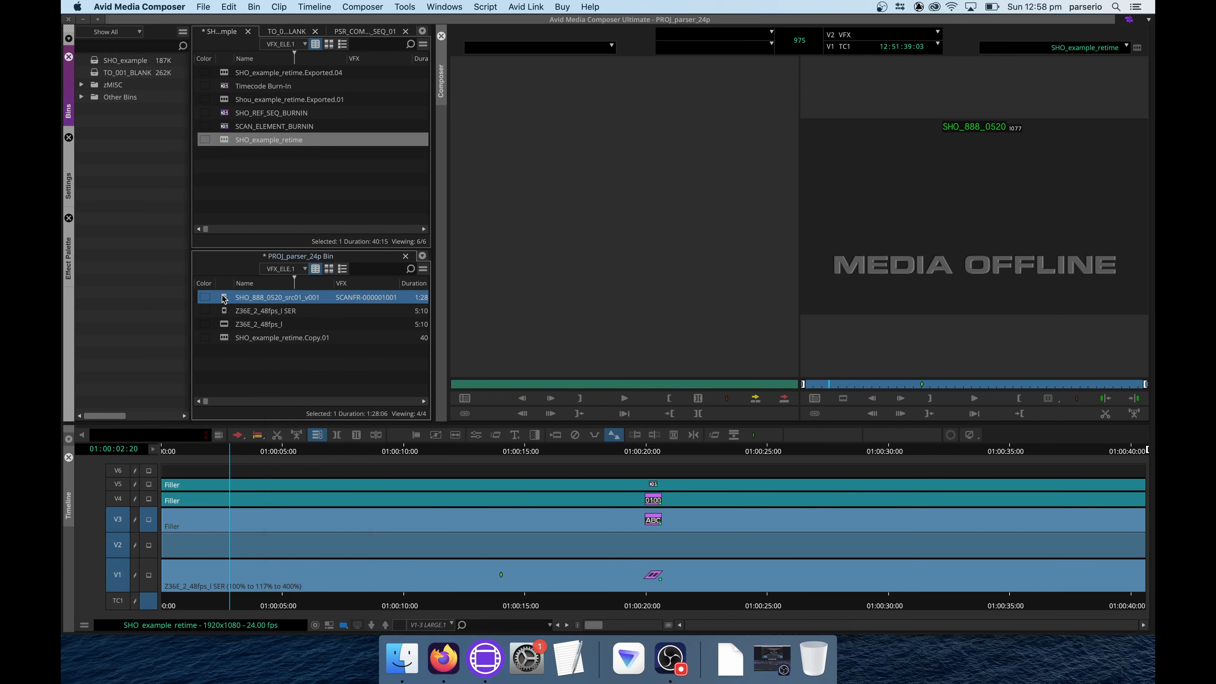
{"action": "left_click_drag", "start_coordinate": [224, 297], "coordinate": [264, 185]}
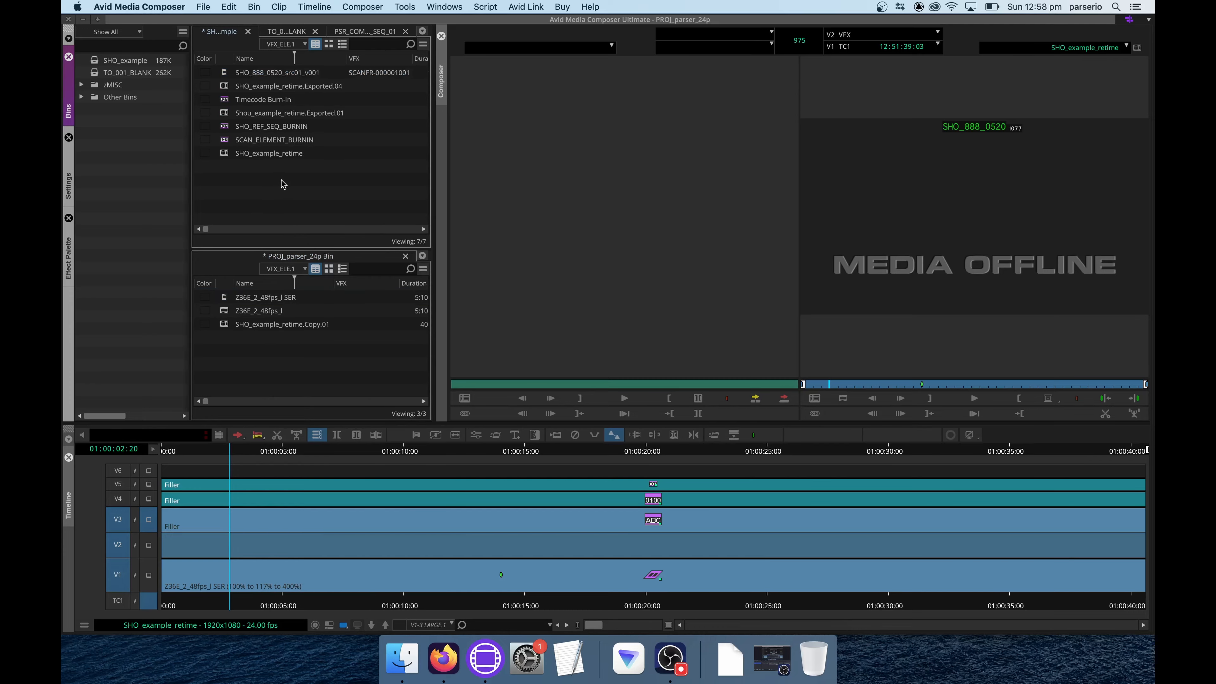
{"action": "double_click", "coordinate": [223, 73]}
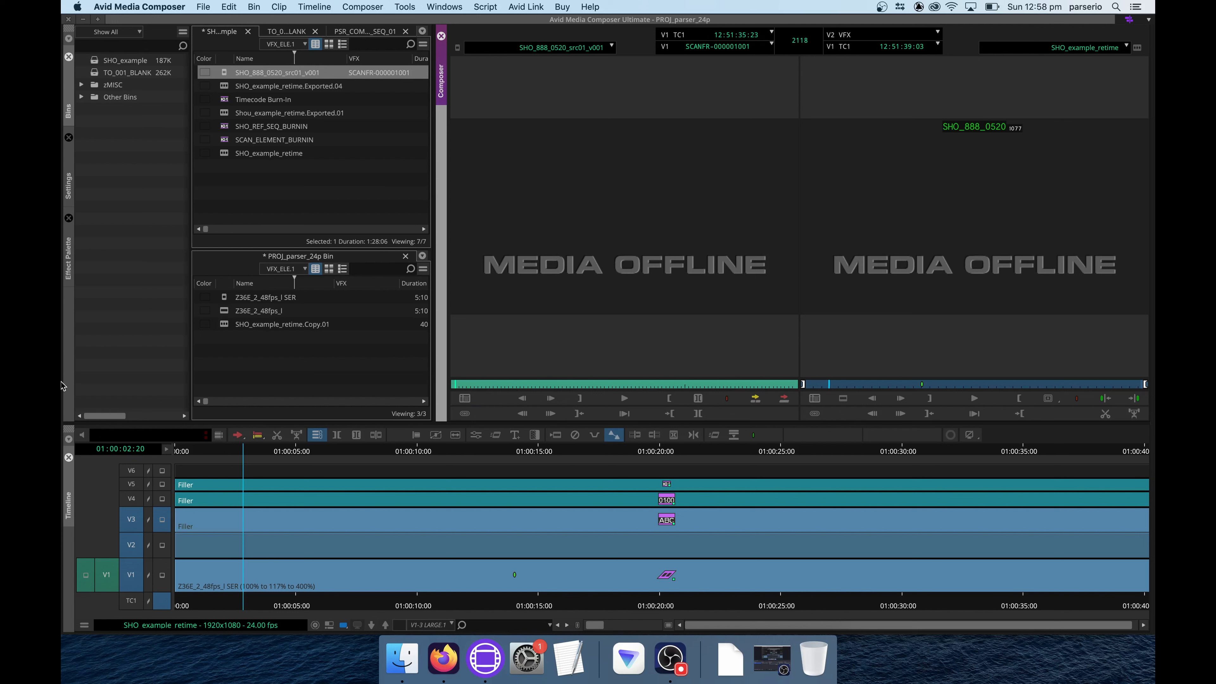
Splice the full SHO_888_0520_src01_v001 subclip onto V1 at the end of the SHO_example_retime sequence.
{"action": "left_click", "coordinate": [336, 544]}
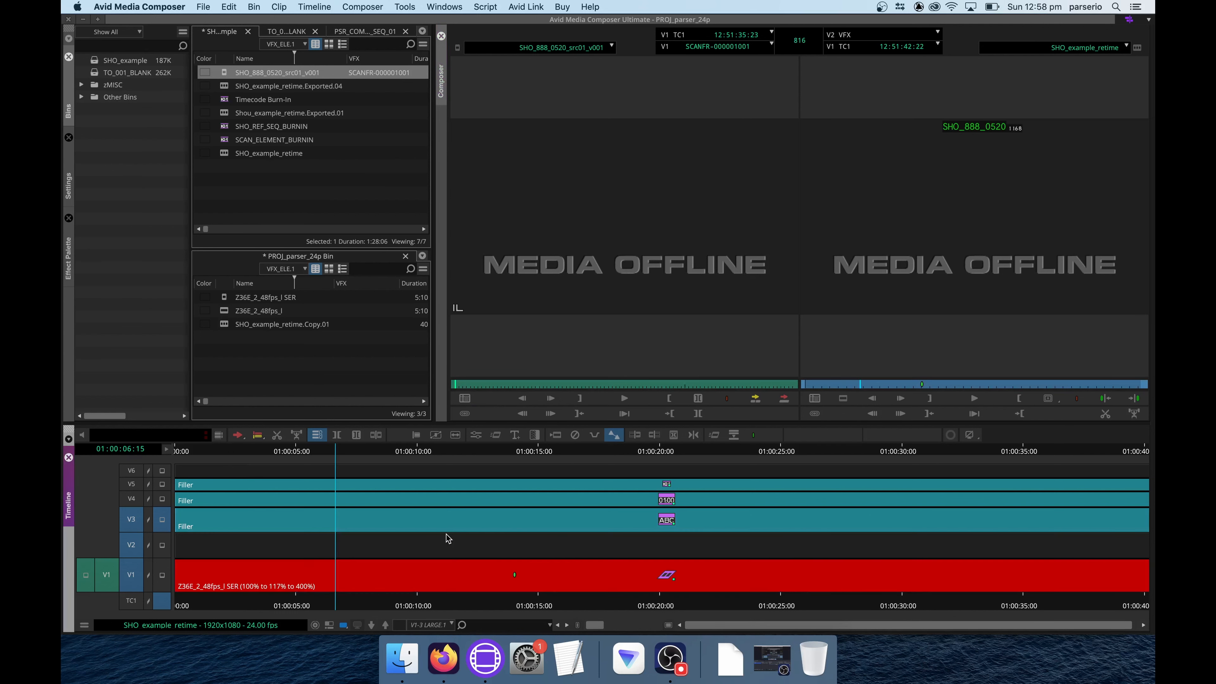
{"action": "left_click_drag", "start_coordinate": [446, 535], "coordinate": [1151, 558]}
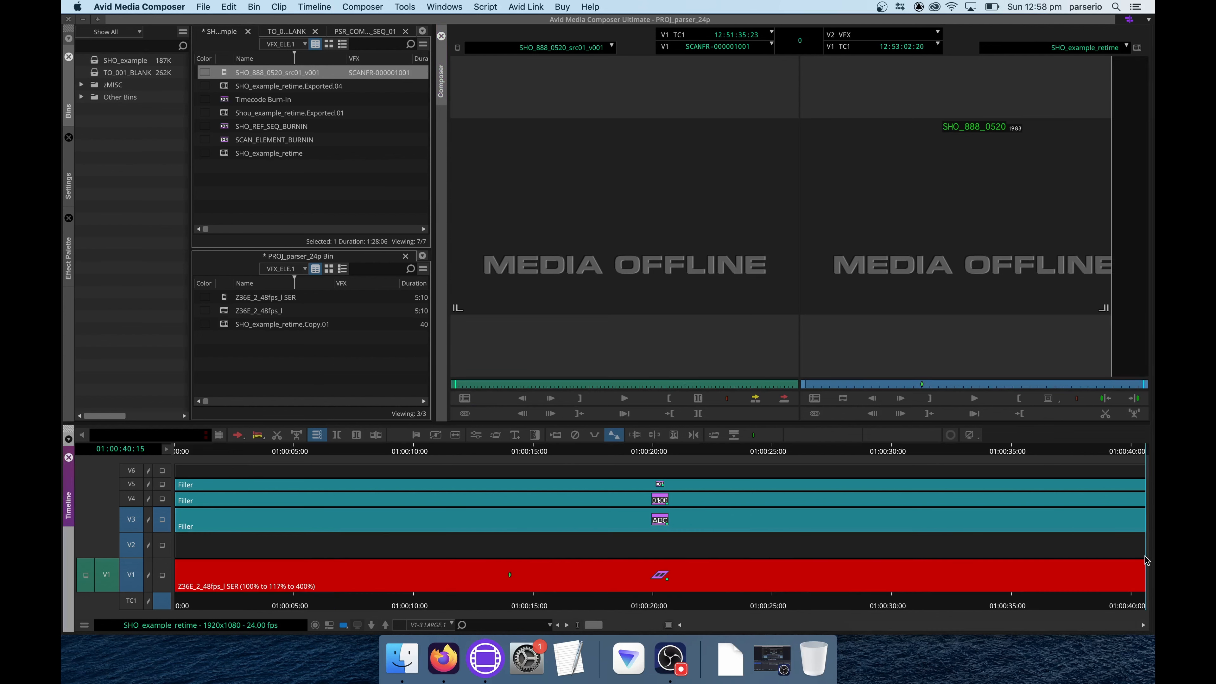
{"action": "left_click", "coordinate": [622, 229]}
{"action": "key", "text": "t"}
{"action": "key", "text": "v"}
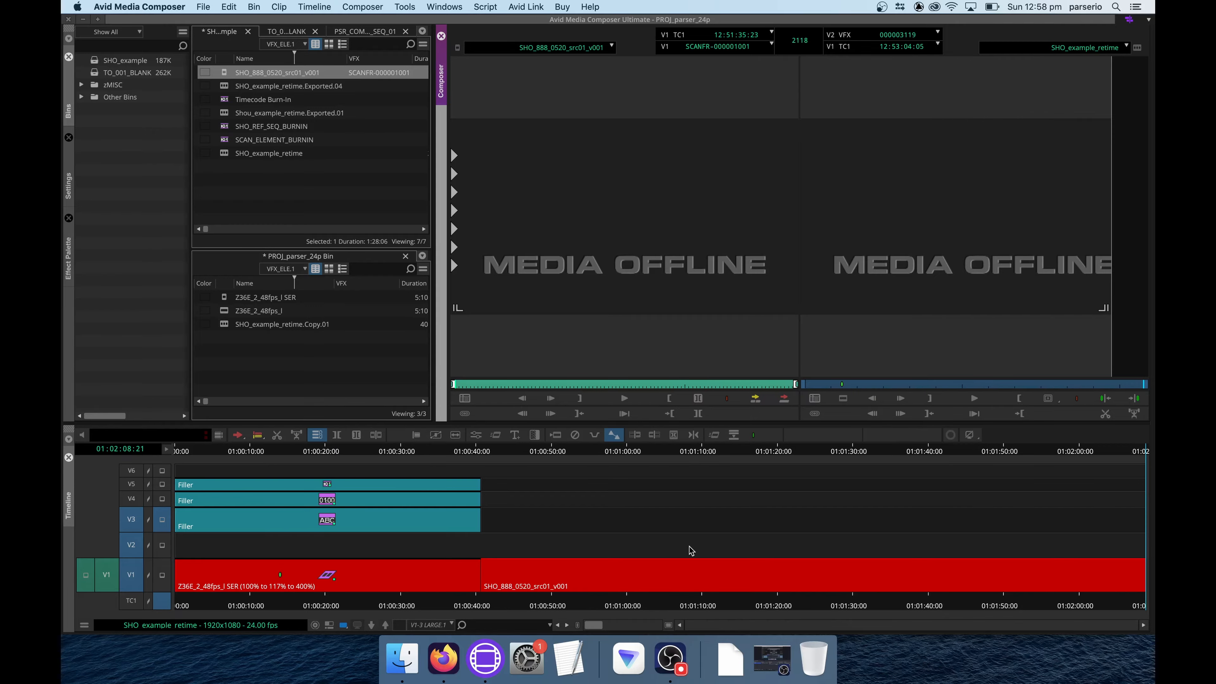
Remove the timewarp from the Z36E_2_48fps_I SER clip on V1.
{"action": "left_click_drag", "start_coordinate": [723, 604], "coordinate": [358, 580]}
{"action": "key", "text": "shift+a"}
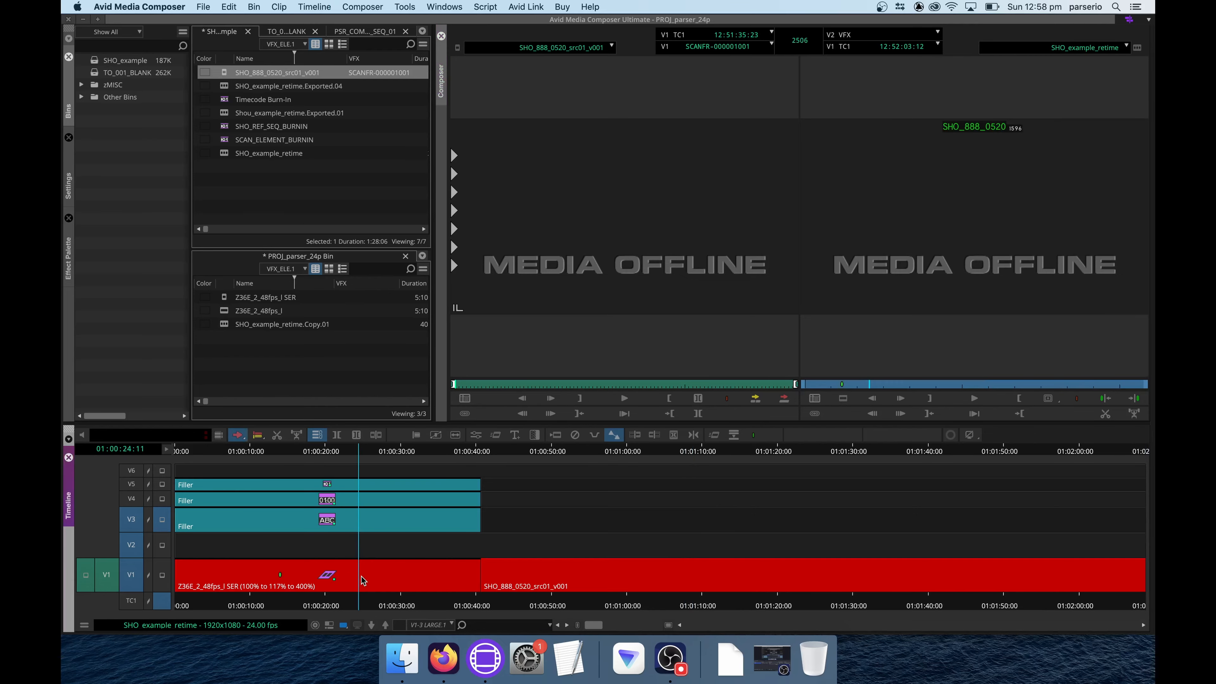
{"action": "left_click", "coordinate": [363, 575]}
{"action": "key", "text": "super+shift+a"}
{"action": "left_click", "coordinate": [132, 563]}
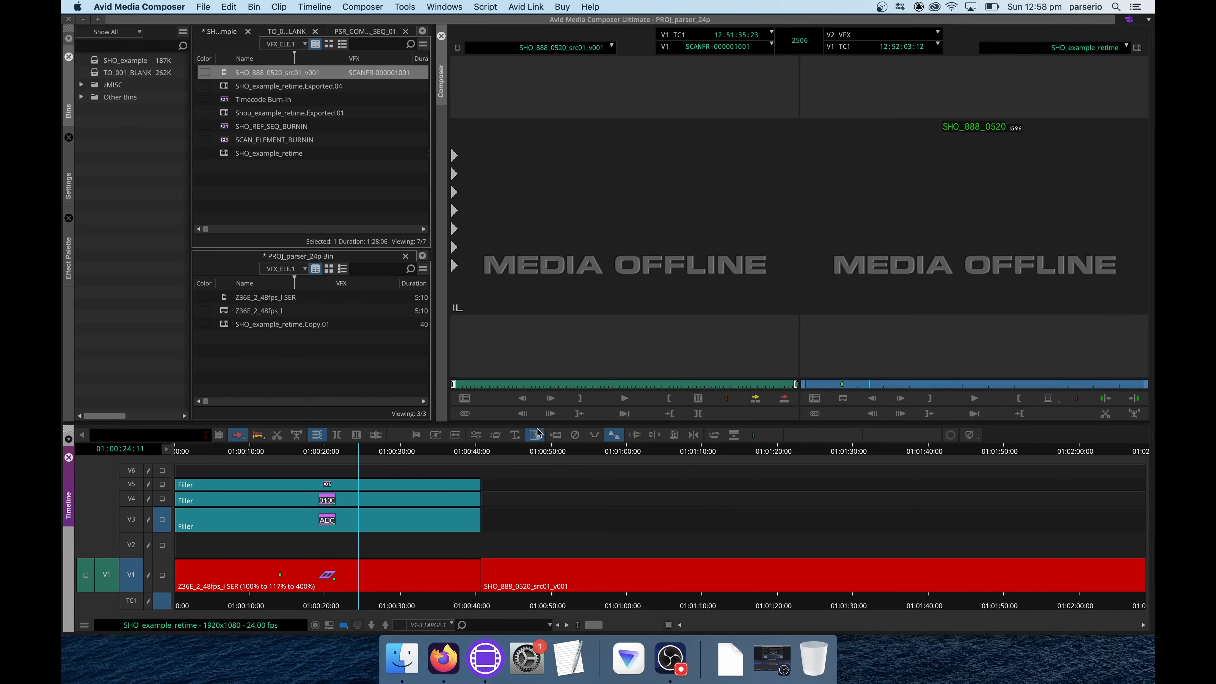
{"action": "left_click", "coordinate": [576, 436]}
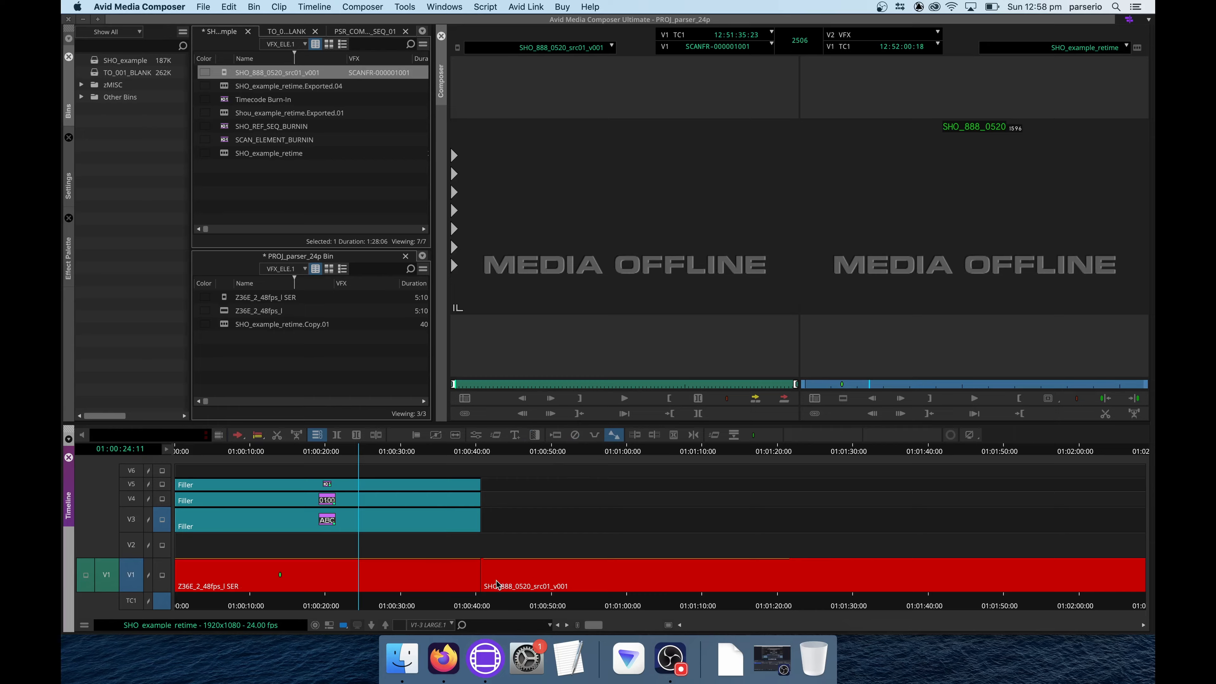
Examine the dupe detection line along V1 where the added scan subclip overlaps the original clip, including its handles at the cut.
{"action": "left_click", "coordinate": [464, 580]}
{"action": "mouse_move", "coordinate": [472, 584]}
{"action": "left_mouse_down"}
{"action": "mouse_move", "coordinate": [506, 580]}
{"action": "mouse_move", "coordinate": [168, 568]}
{"action": "mouse_move", "coordinate": [666, 580]}
{"action": "mouse_move", "coordinate": [228, 580]}
{"action": "mouse_move", "coordinate": [545, 581]}
{"action": "mouse_move", "coordinate": [485, 574]}
{"action": "left_mouse_up"}
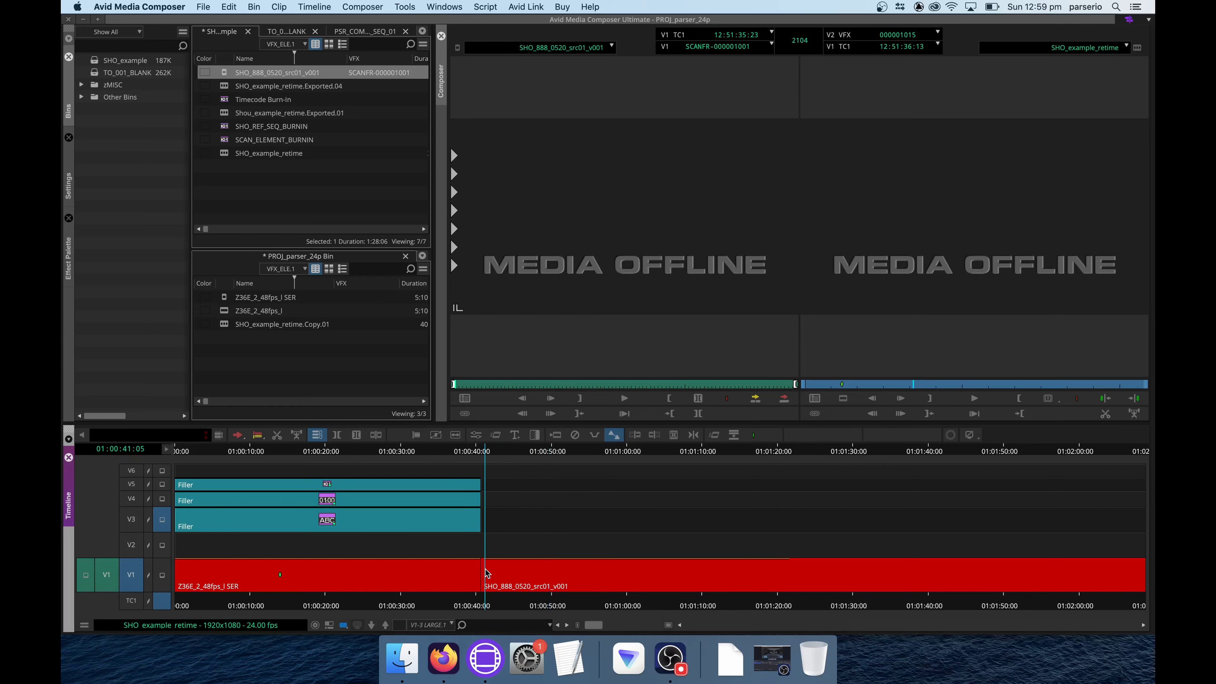
{"action": "key", "text": "super+]"}
{"action": "key", "text": "super+]"}
{"action": "key", "text": "super+]"}
{"action": "key", "text": "super+]"}
{"action": "key", "text": "super+]"}
{"action": "key", "text": "super+]"}
{"action": "key", "text": "super+]"}
{"action": "key", "text": "super+["}
{"action": "key", "text": "super+["}
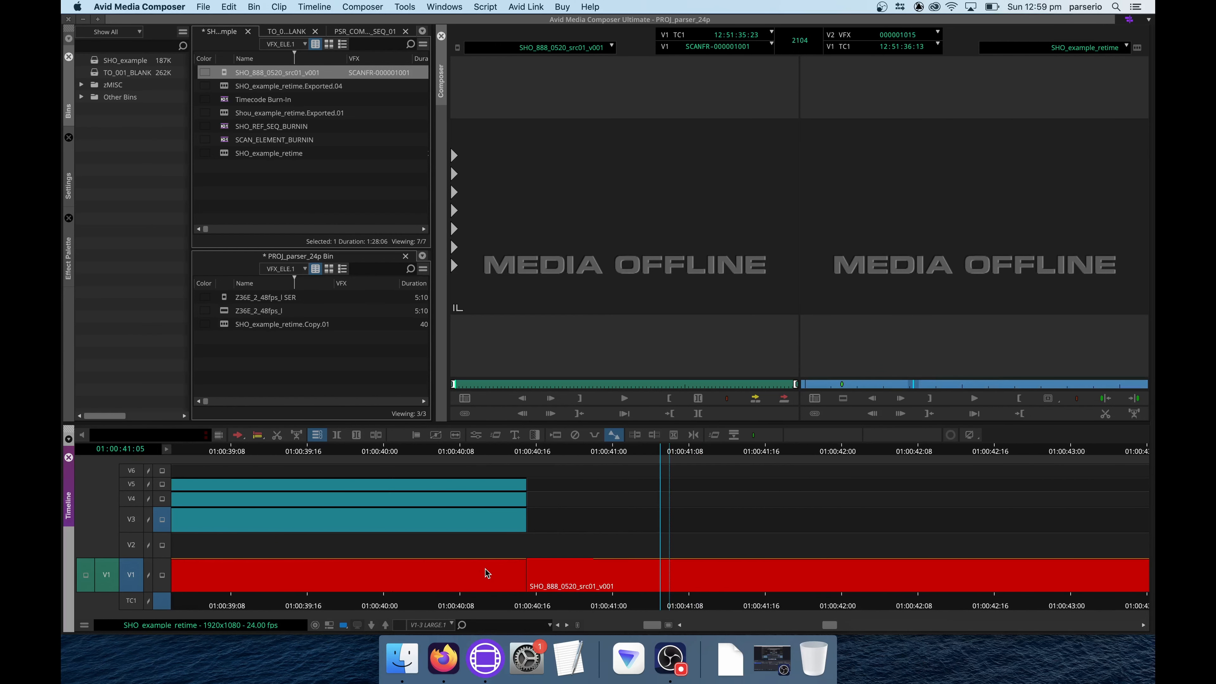
{"action": "left_click", "coordinate": [579, 570]}
{"action": "mouse_move", "coordinate": [581, 567]}
{"action": "left_mouse_down"}
{"action": "mouse_move", "coordinate": [534, 567]}
{"action": "mouse_move", "coordinate": [595, 565]}
{"action": "mouse_move", "coordinate": [429, 540]}
{"action": "mouse_move", "coordinate": [1034, 537]}
{"action": "left_mouse_up"}
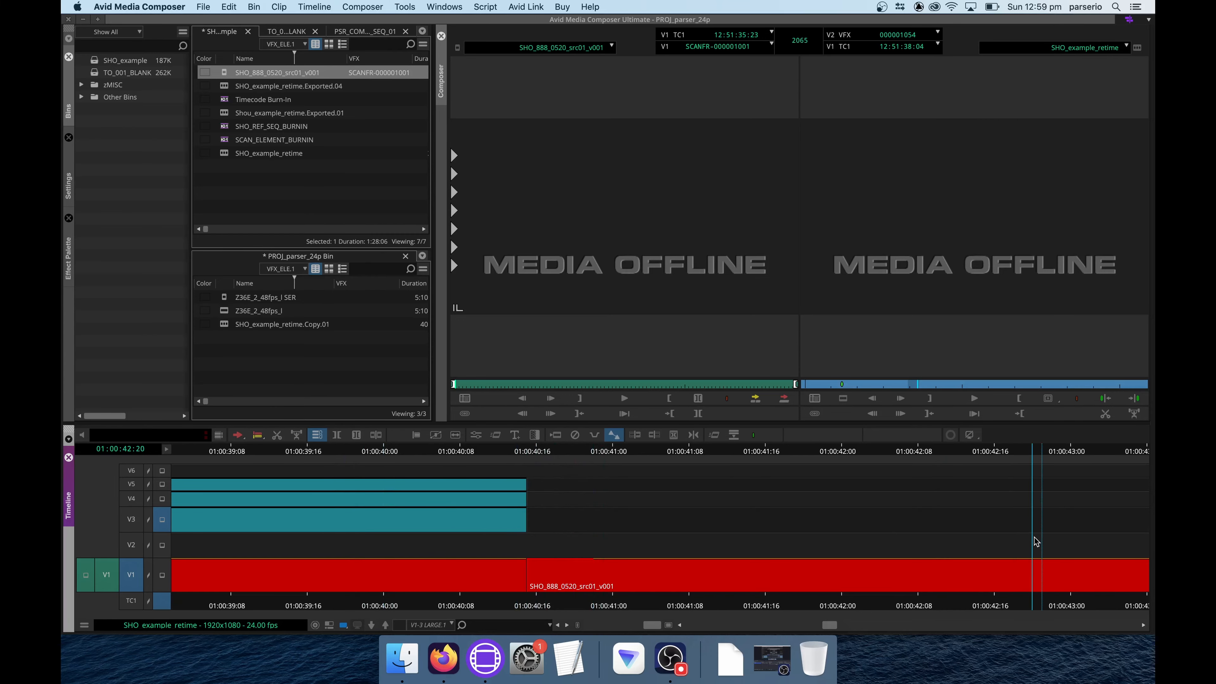
{"action": "key", "text": "Up"}
{"action": "key", "text": "Up"}
{"action": "key", "text": "Up"}
{"action": "key", "text": "Up"}
{"action": "key", "text": "Up"}
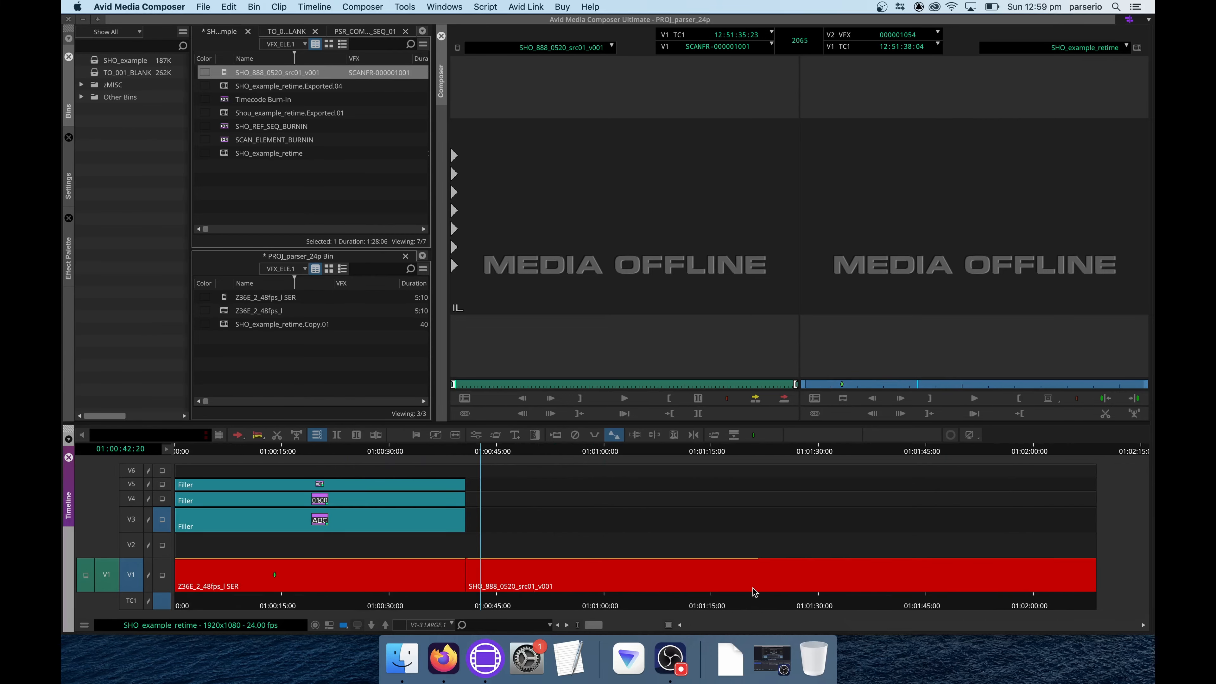
{"action": "left_click_drag", "start_coordinate": [753, 593], "coordinate": [552, 571]}
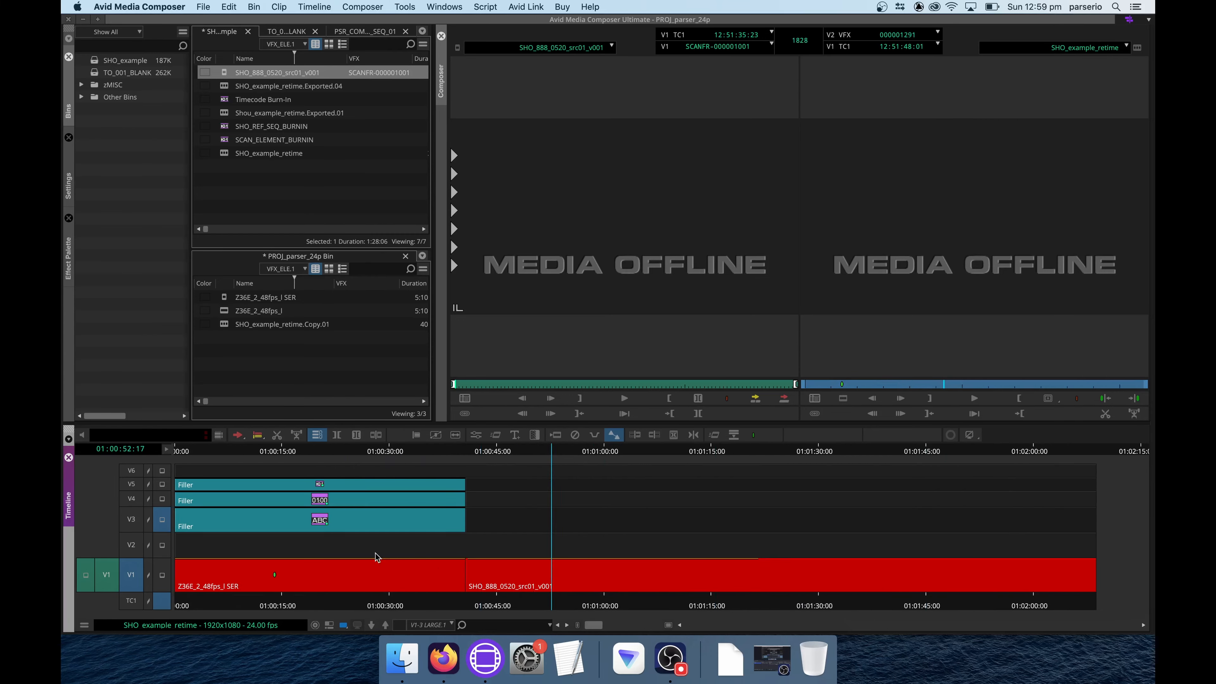
Restore the timewarp on the original V1 clip and remove the scan subclip from the end of the sequence.
{"action": "left_click_drag", "start_coordinate": [376, 553], "coordinate": [349, 553]}
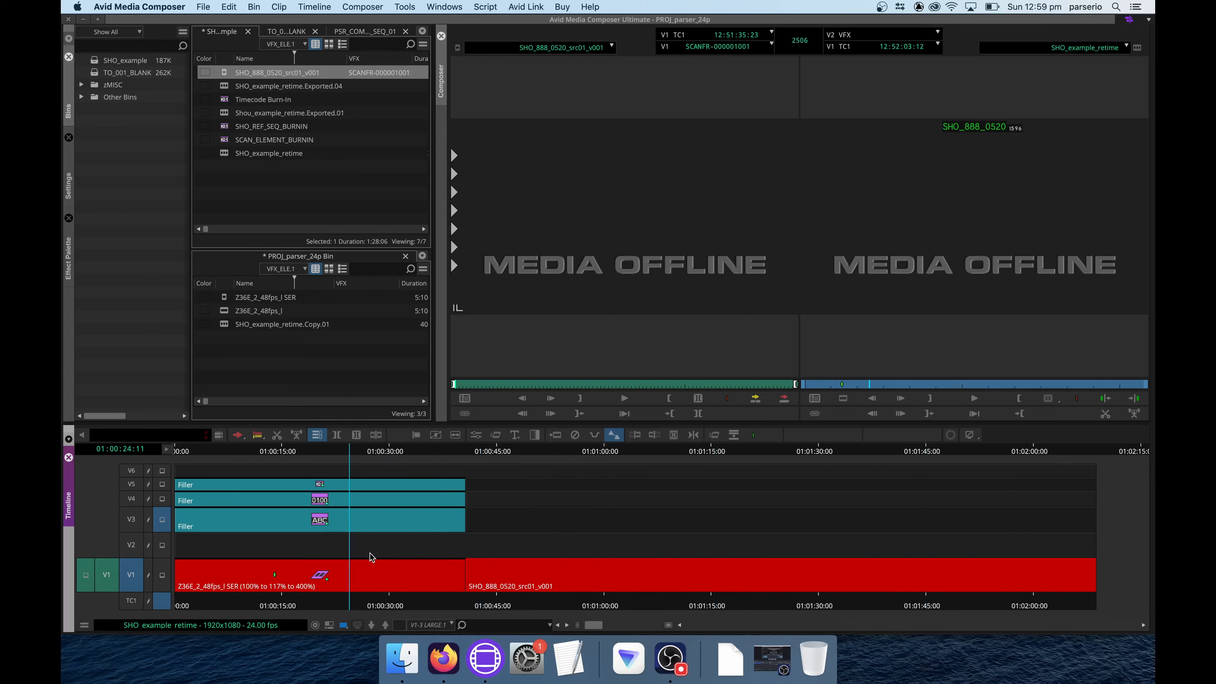
{"action": "left_click", "coordinate": [603, 575]}
{"action": "key", "text": "Delete"}
{"action": "key", "text": "super+slash"}
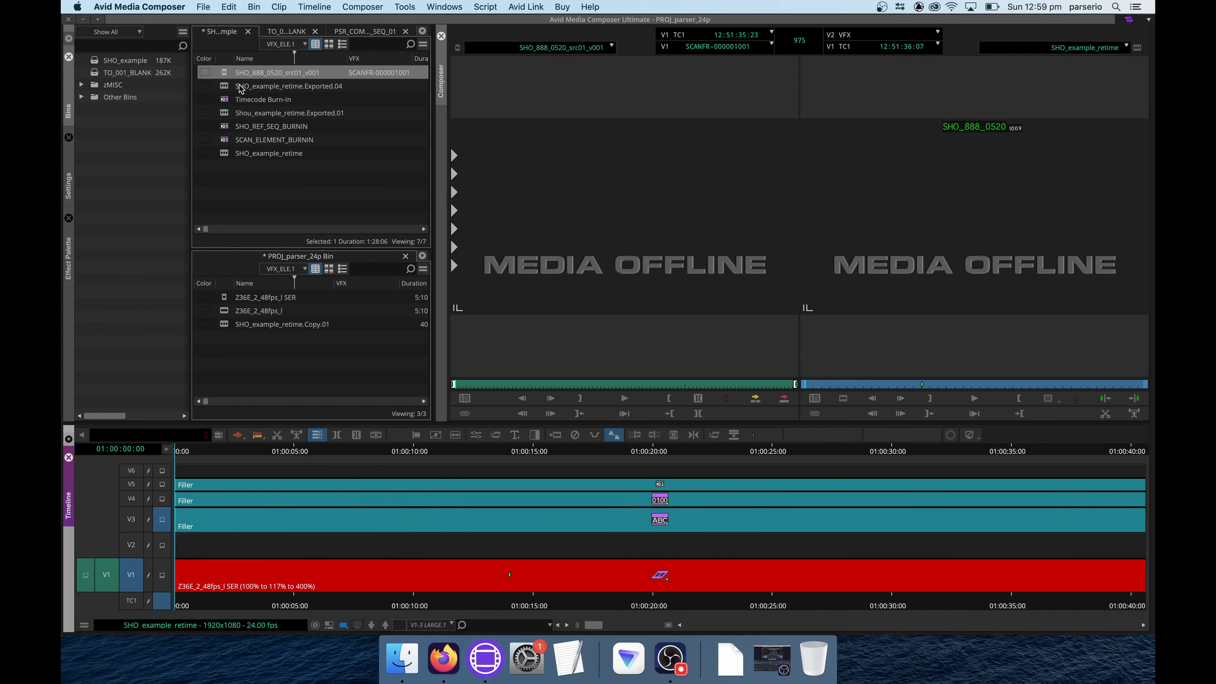
Mark an in point at 12:51:36:07 in SHO_888_0520_src01_v001 and overwrite it onto V2 across the whole shot.
{"action": "double_click", "coordinate": [227, 72]}
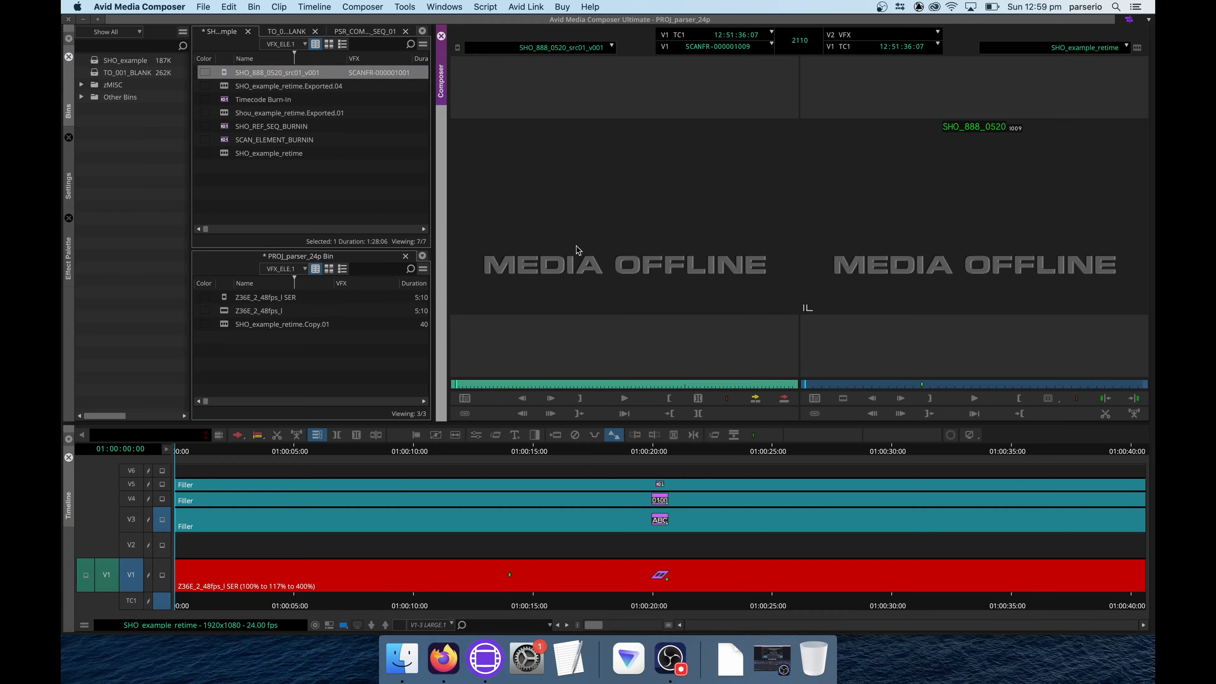
{"action": "key", "text": "i"}
{"action": "key", "text": "b"}
{"action": "key", "text": "super+z"}
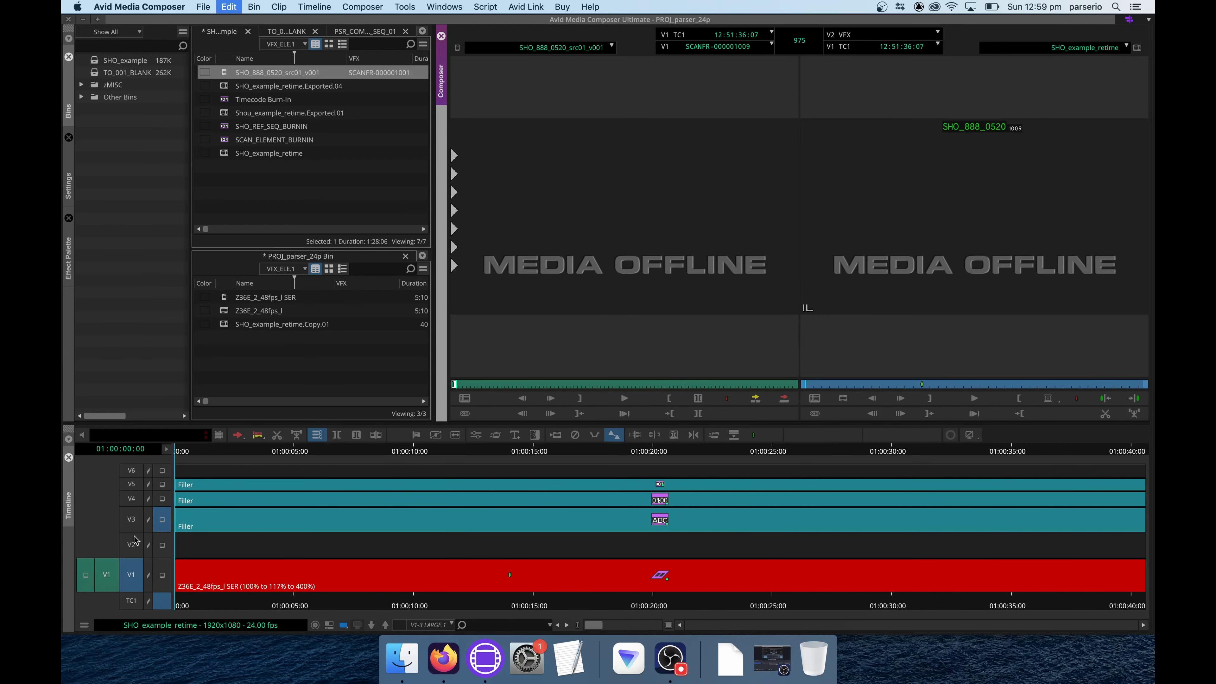
{"action": "left_click", "coordinate": [131, 575]}
{"action": "left_click", "coordinate": [131, 544]}
{"action": "key", "text": "b"}
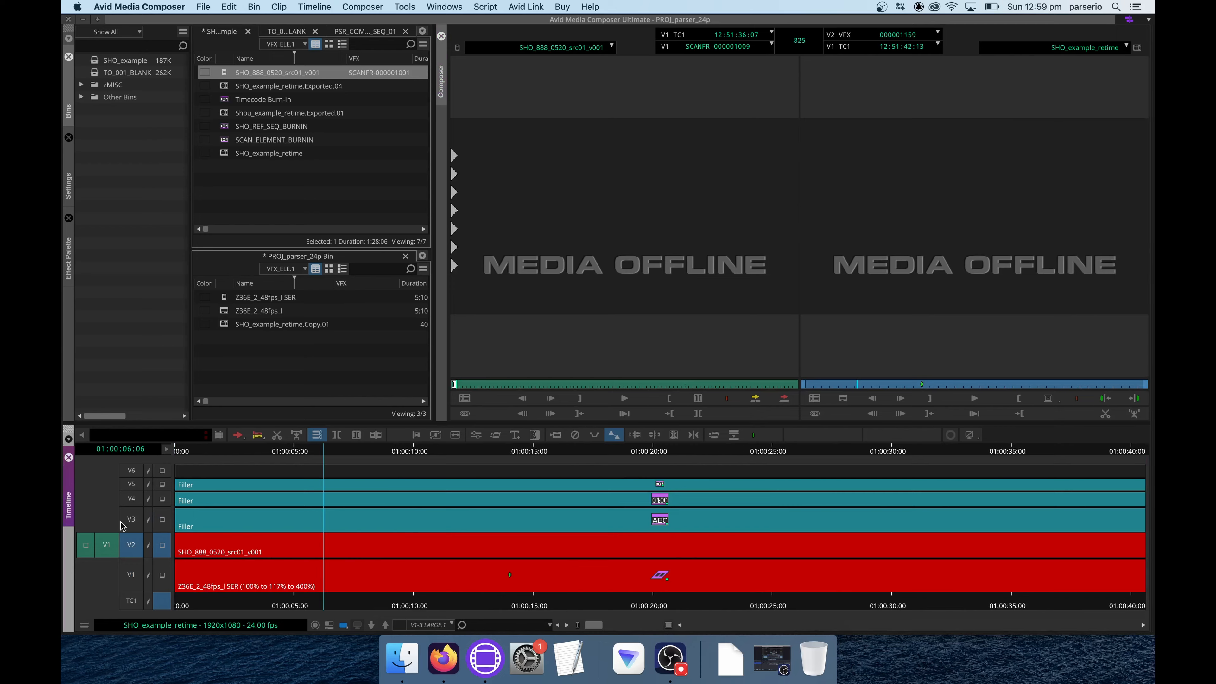
Match frame the V1 clip and the V2 scan at the sequence's first frame to compare their source timecodes.
{"action": "left_click", "coordinate": [133, 578]}
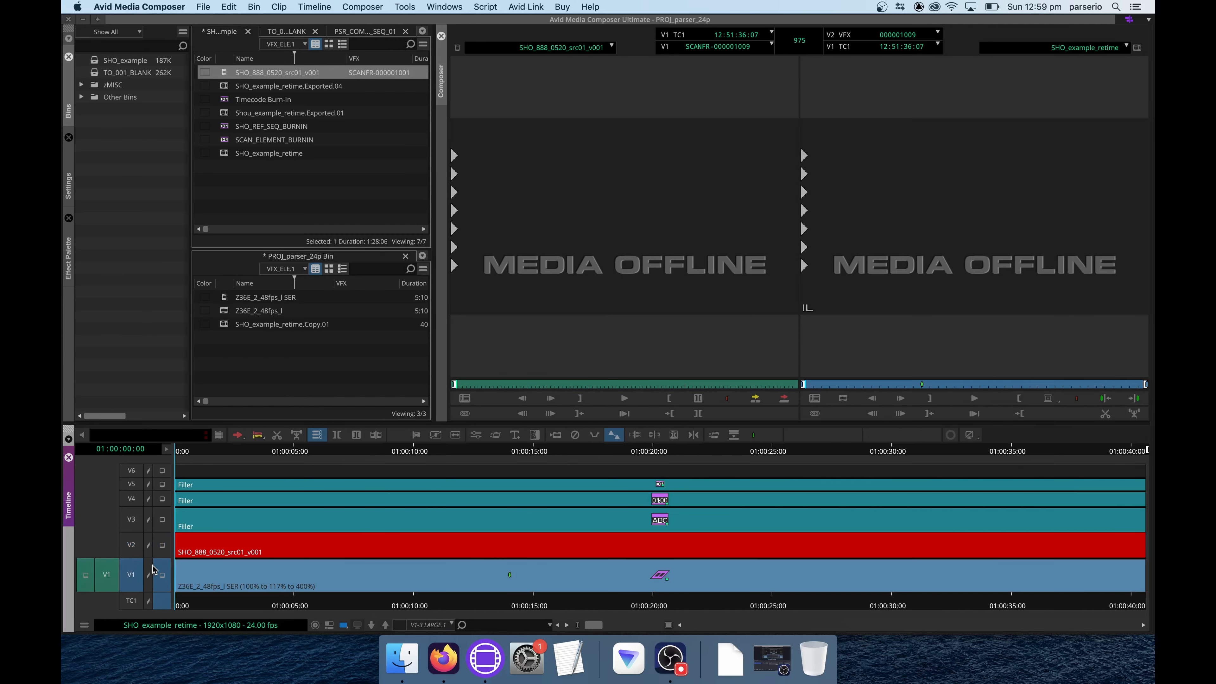
{"action": "left_click", "coordinate": [842, 398]}
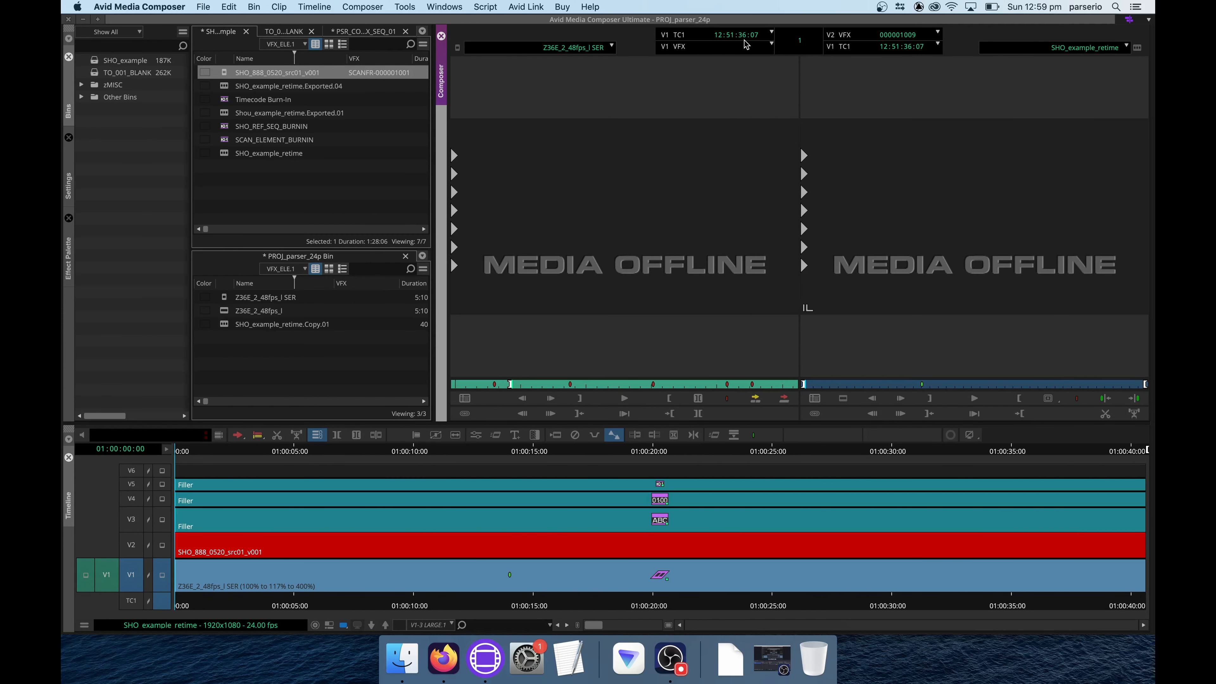
{"action": "left_click", "coordinate": [136, 544]}
{"action": "left_click", "coordinate": [130, 577]}
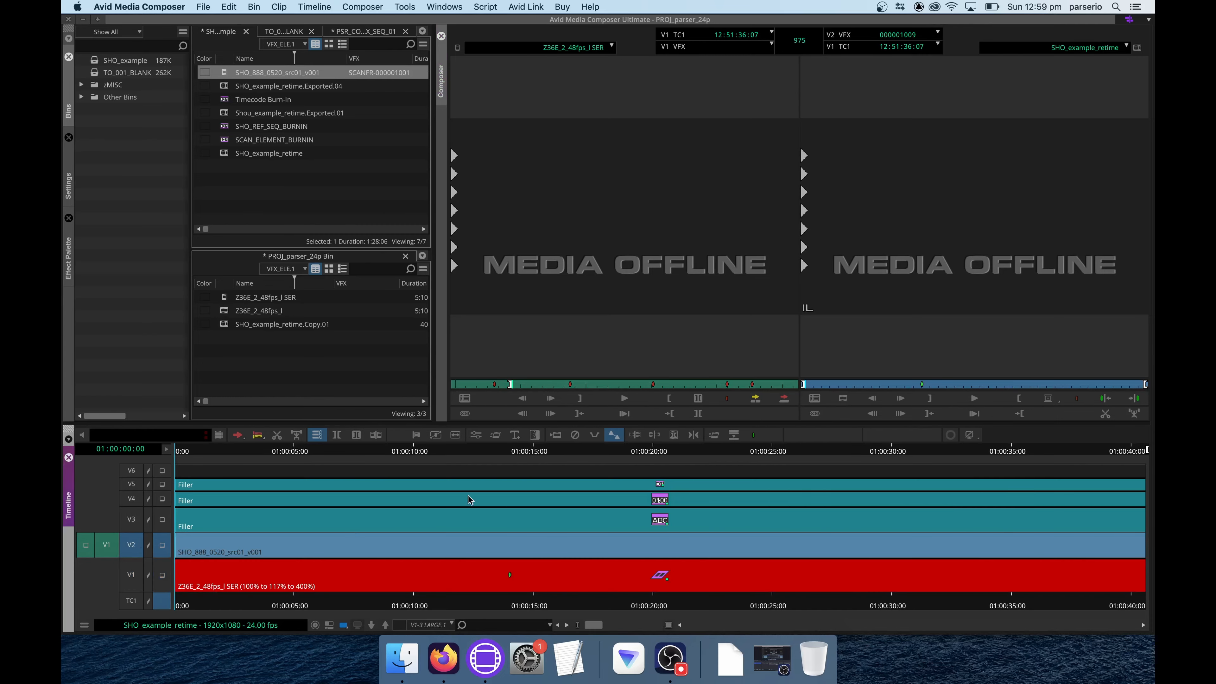
{"action": "key", "text": "n"}
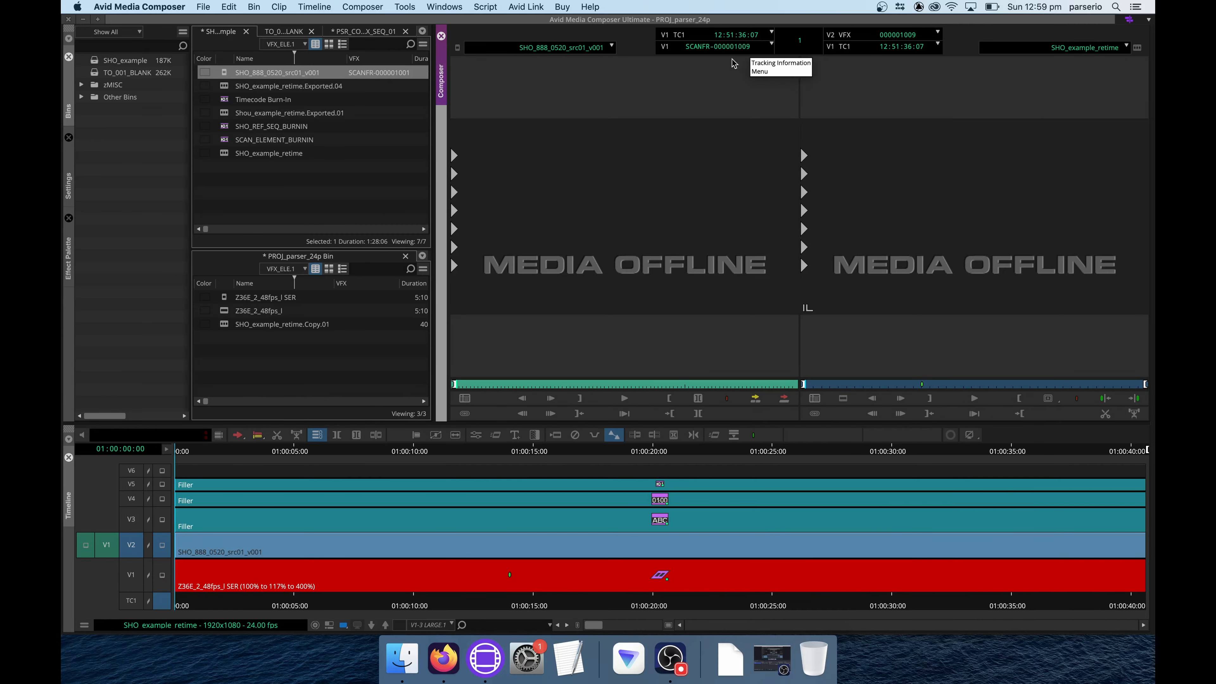
Save the V1 clip's timewarp to the SHO_example bin and apply it to the SHO_888_0520_src01_v001 clip on V2.
{"action": "left_click_drag", "start_coordinate": [216, 601], "coordinate": [433, 602]}
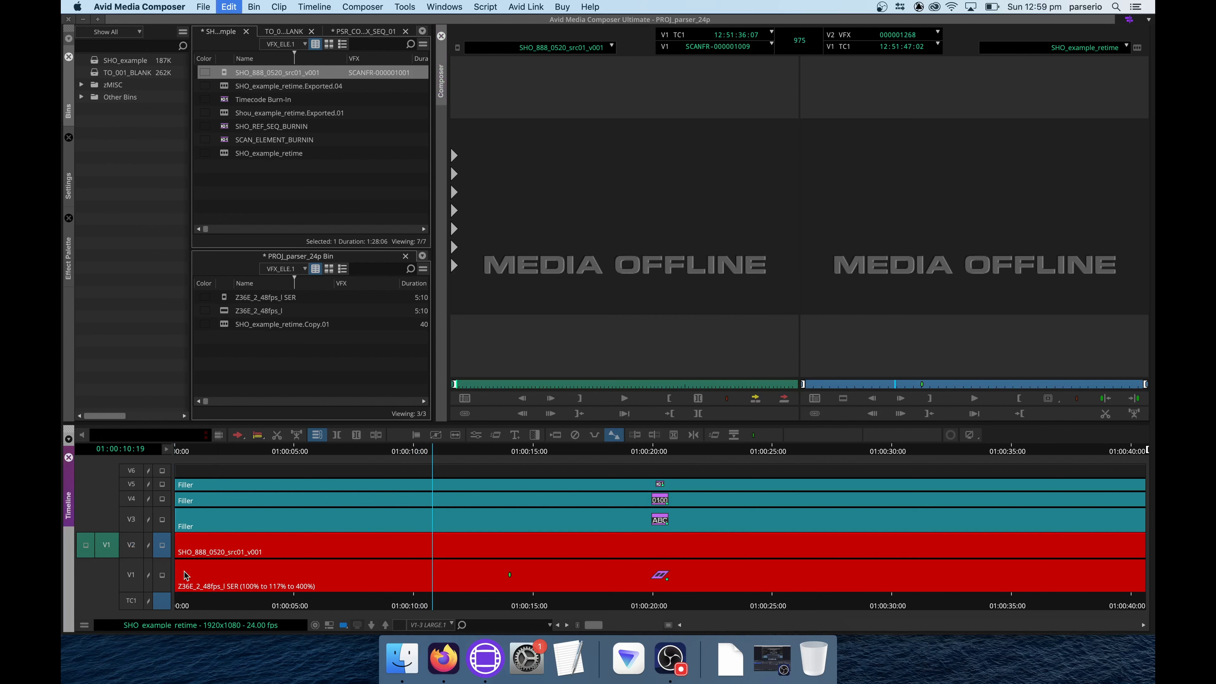
{"action": "left_click", "coordinate": [130, 582]}
{"action": "left_click", "coordinate": [262, 582]}
{"action": "key", "text": "F8"}
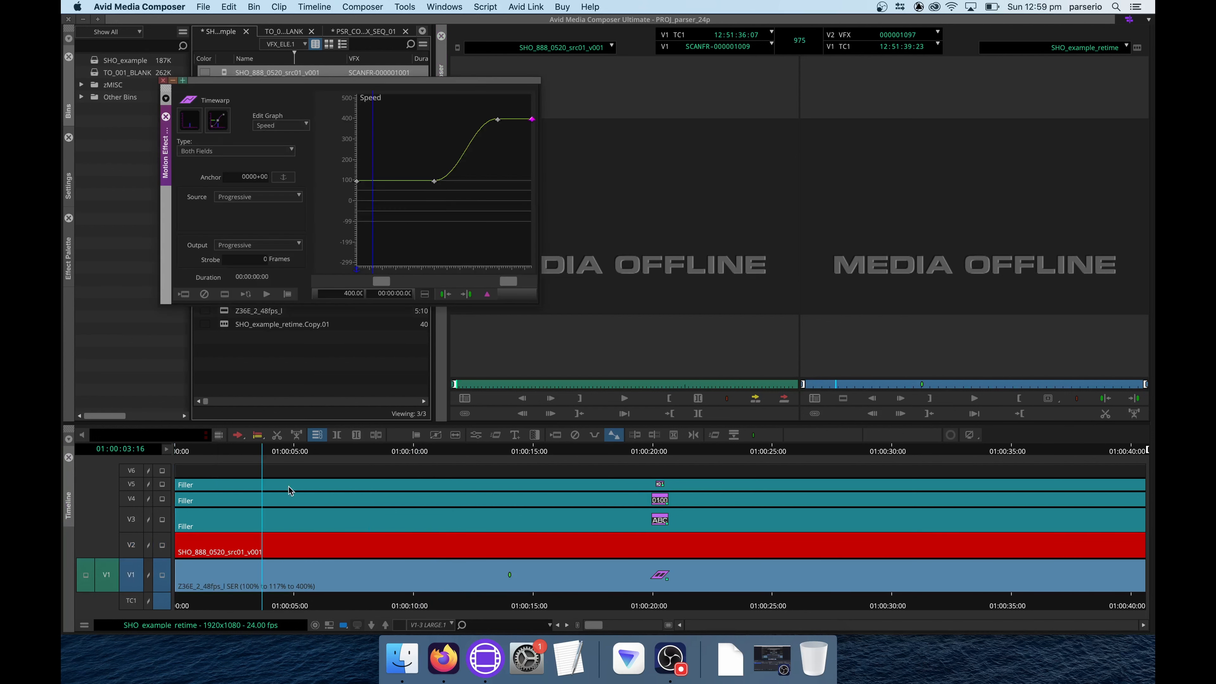
{"action": "left_click_drag", "start_coordinate": [238, 63], "coordinate": [220, 550]}
{"action": "left_click", "coordinate": [163, 80]}
{"action": "left_click", "coordinate": [135, 571]}
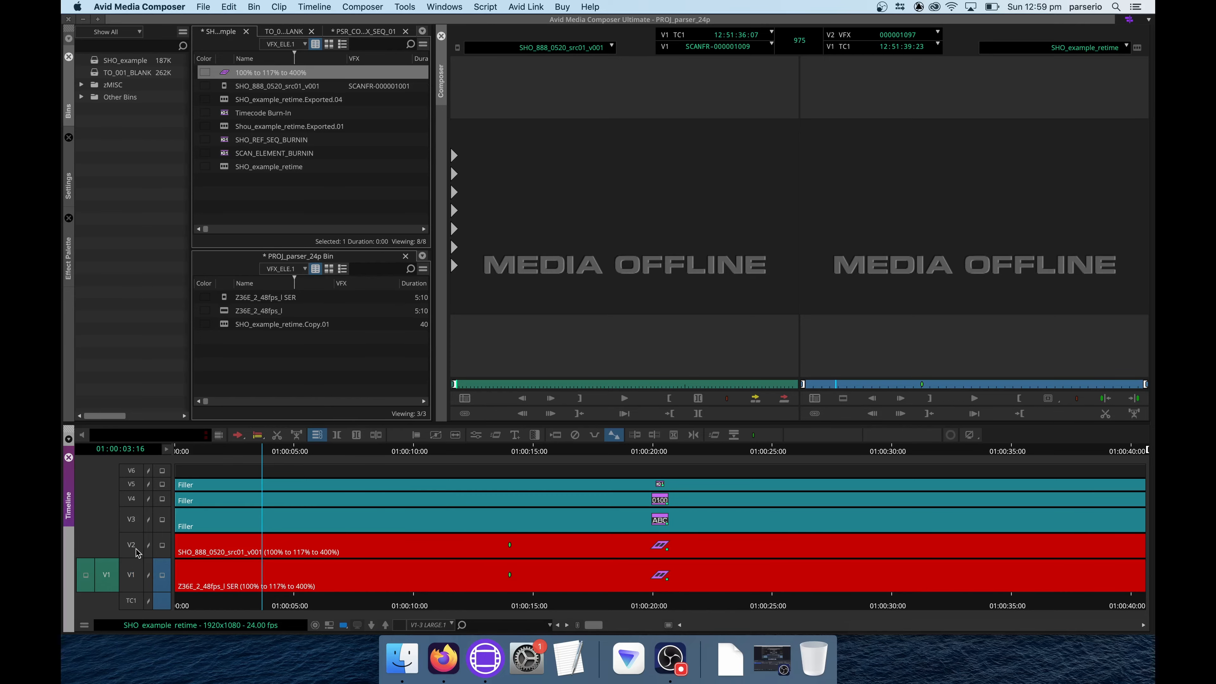
Check that the retimed V2 scan and the V1 clip match frame to the same source timecode at the first frame.
{"action": "left_click", "coordinate": [133, 547]}
{"action": "key", "text": "Home"}
{"action": "key", "text": "Escape"}
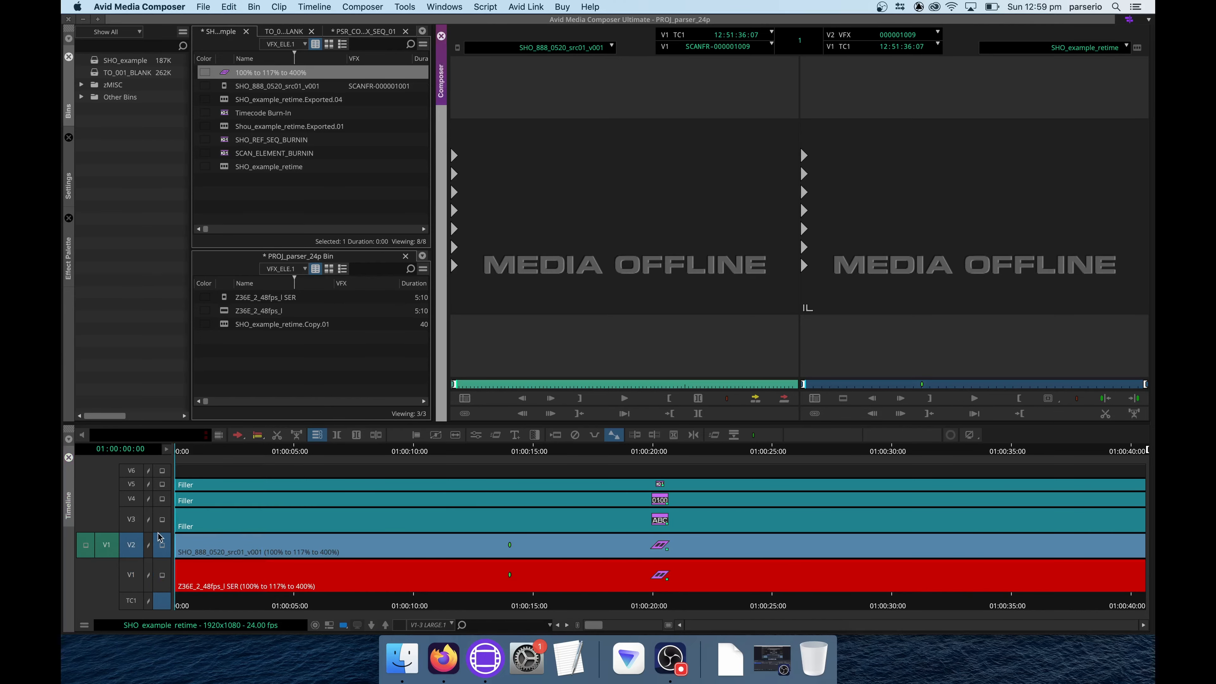
{"action": "left_click", "coordinate": [135, 546]}
{"action": "left_click", "coordinate": [135, 579]}
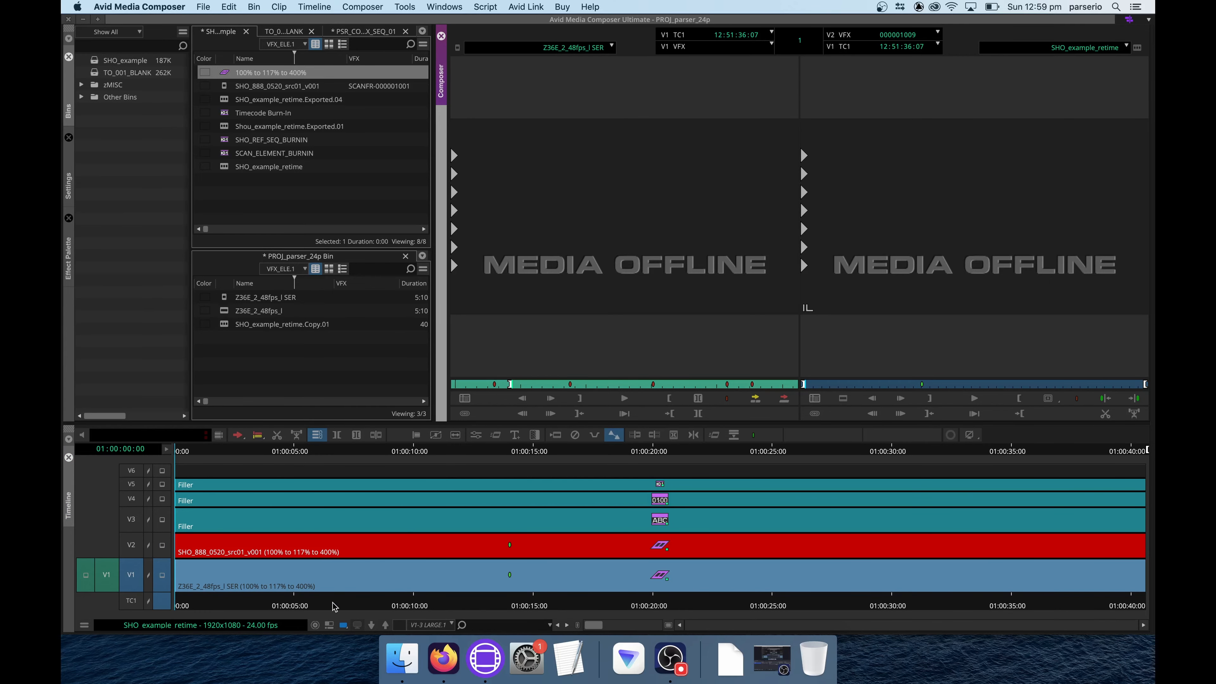
Move to the sequence's last frame and match frame V1 and V2 to compare their source timecodes.
{"action": "key", "text": "Return"}
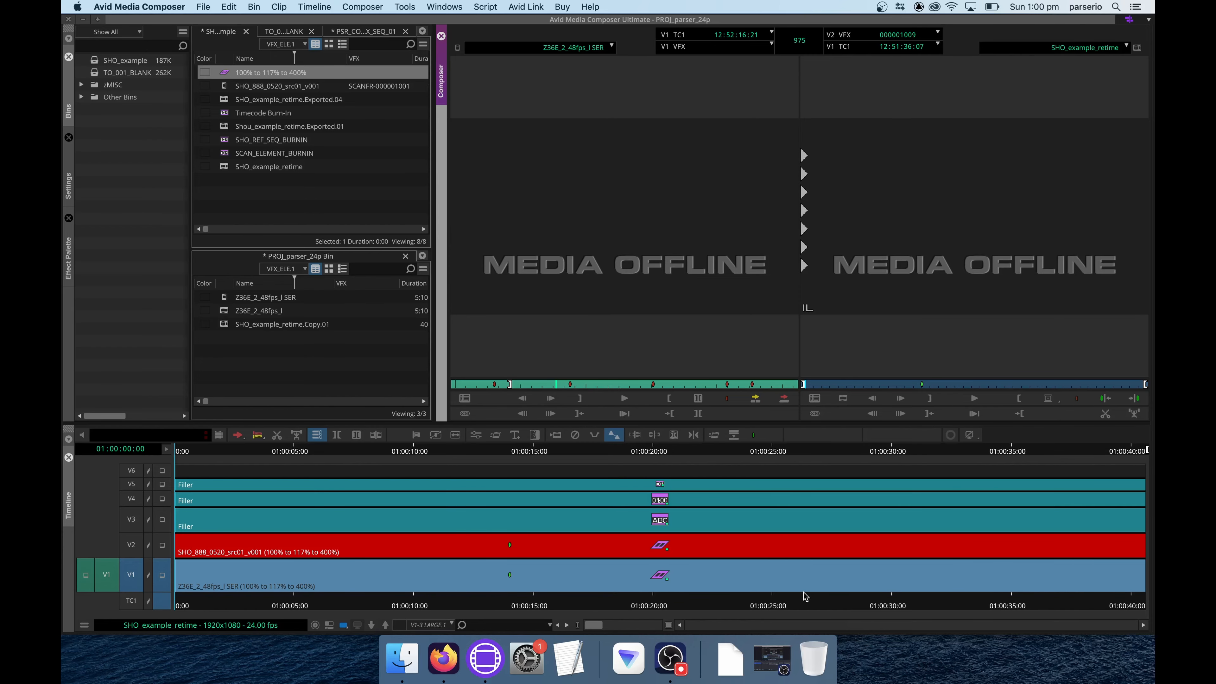
{"action": "left_click", "coordinate": [705, 599]}
{"action": "key", "text": "u"}
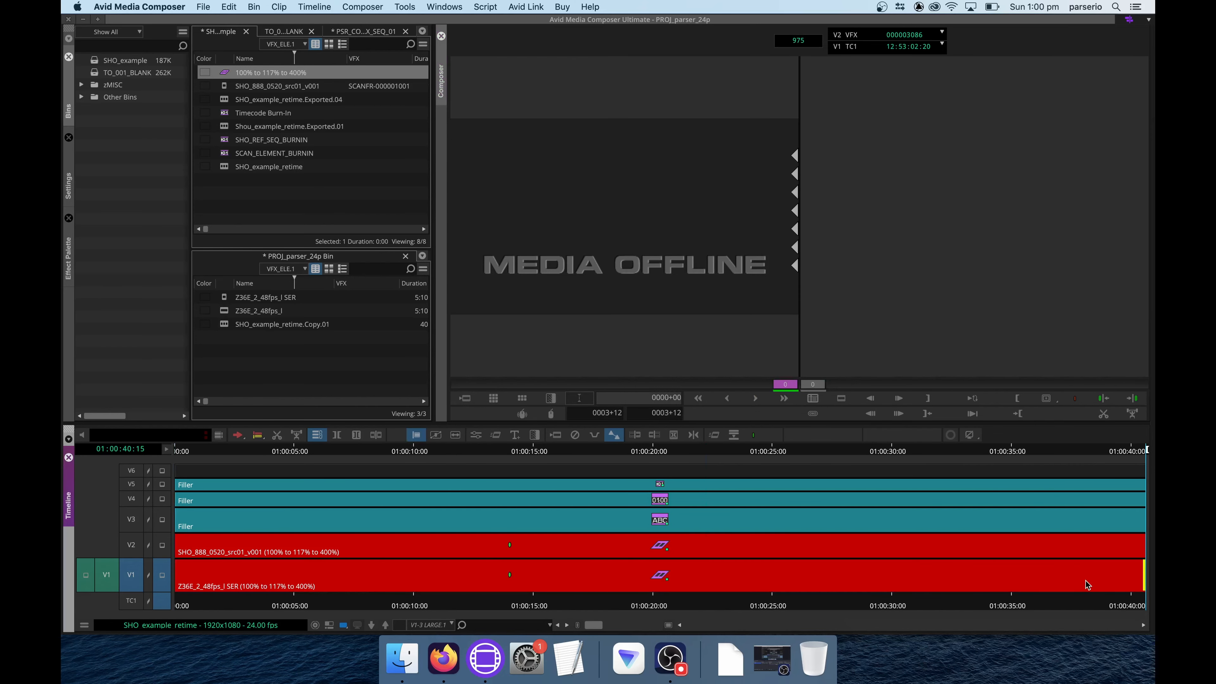
{"action": "left_click", "coordinate": [1111, 605]}
{"action": "key", "text": "End"}
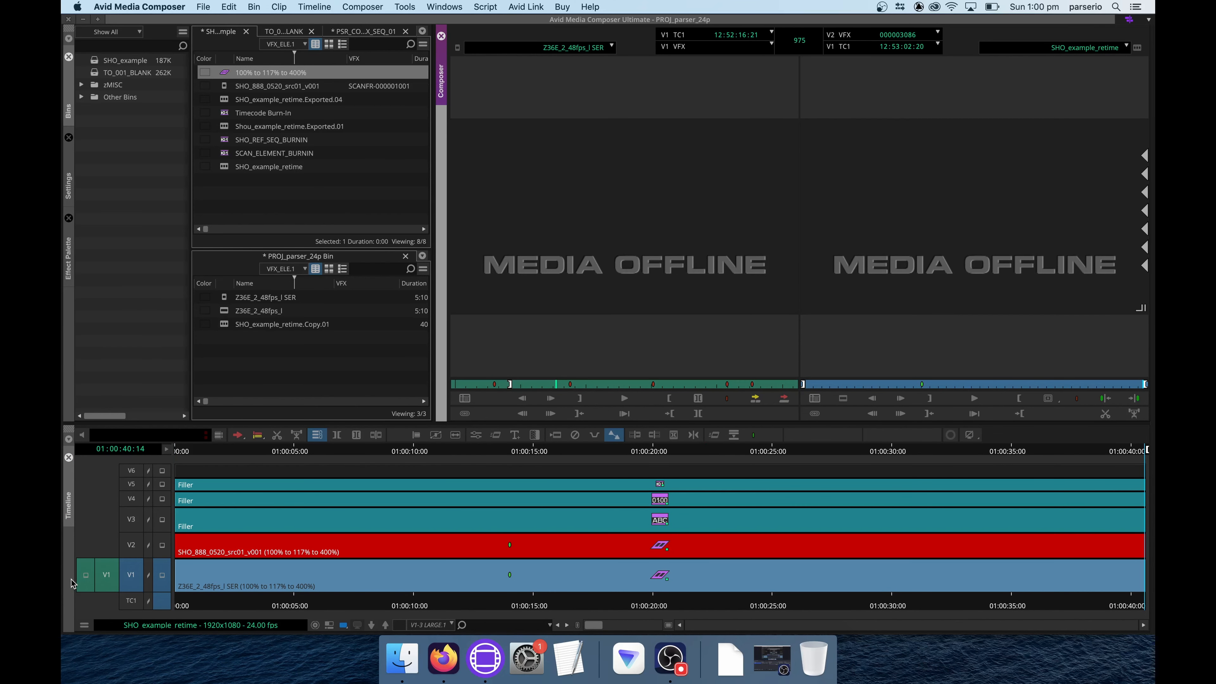
{"action": "key", "text": "n"}
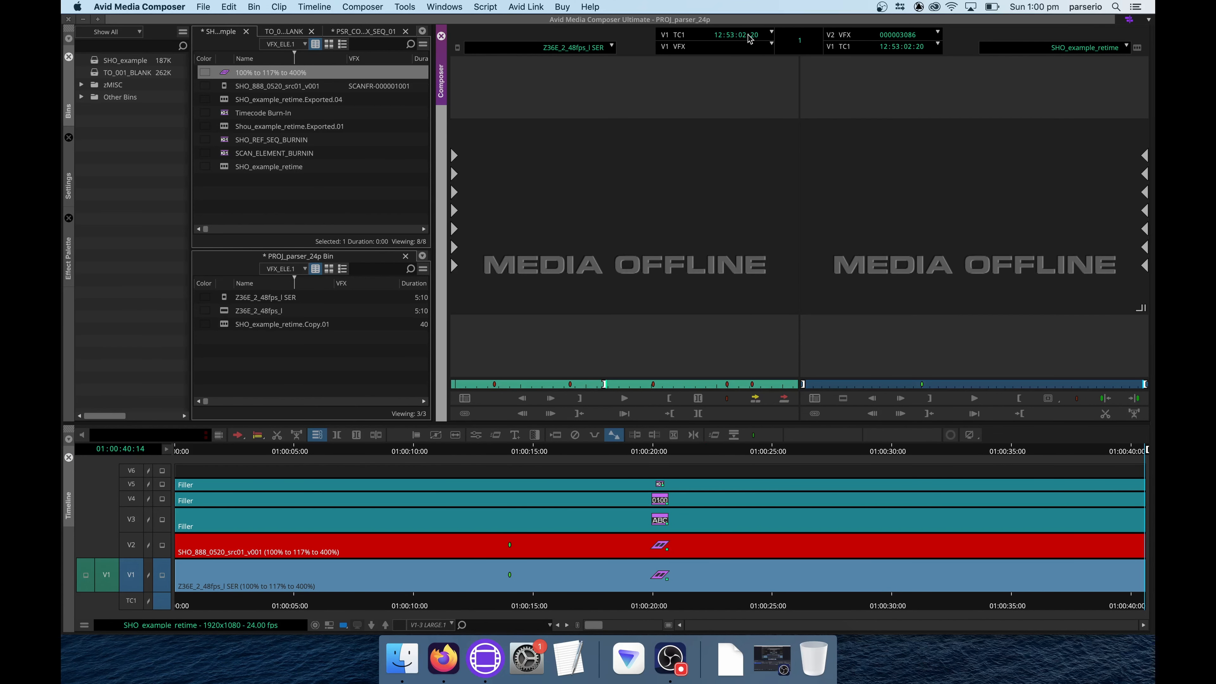
{"action": "left_click", "coordinate": [135, 546]}
{"action": "left_click", "coordinate": [130, 588]}
{"action": "key", "text": "n"}
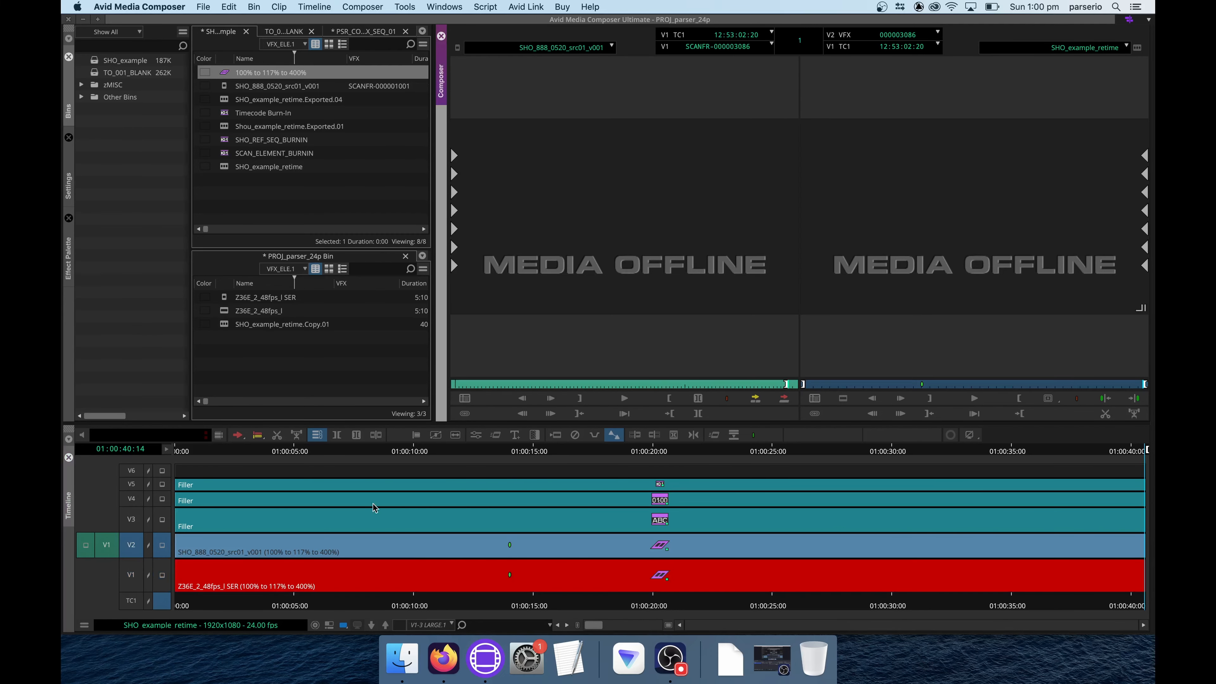
Open the V2 scan's timewarp in the Motion Effect Editor and monitor V6 so the burn-ins are displayed.
{"action": "left_click", "coordinate": [126, 576]}
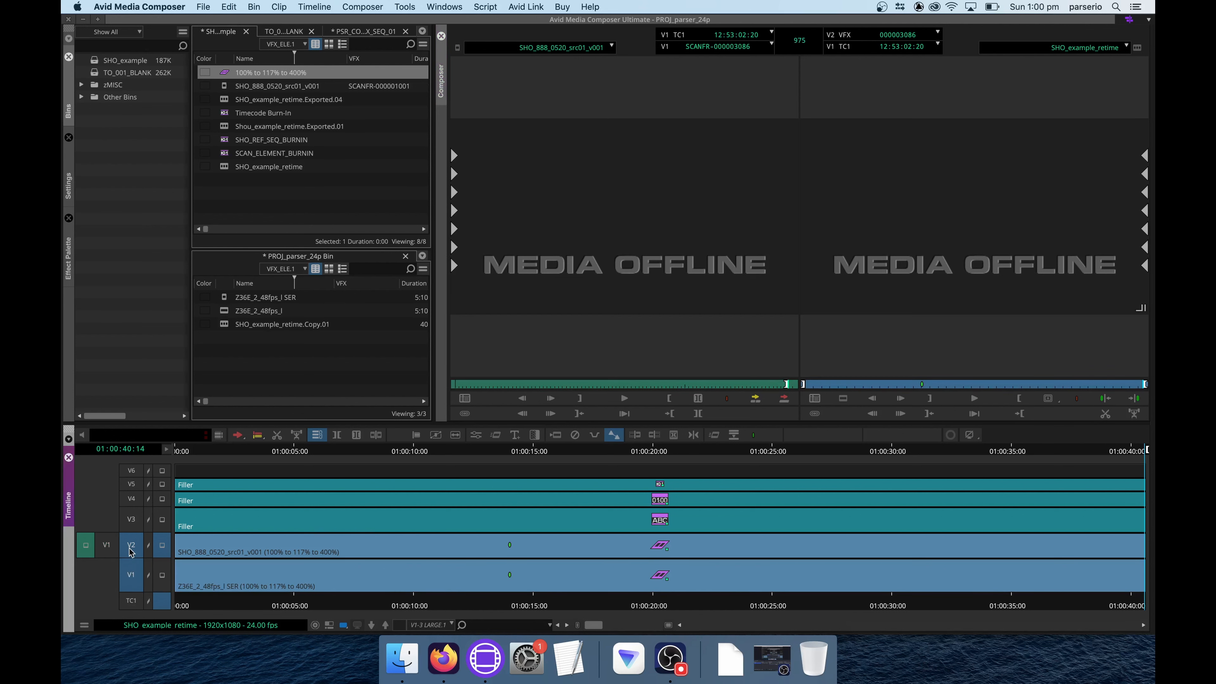
{"action": "left_click", "coordinate": [131, 551]}
{"action": "left_click", "coordinate": [136, 576]}
{"action": "left_click", "coordinate": [134, 546]}
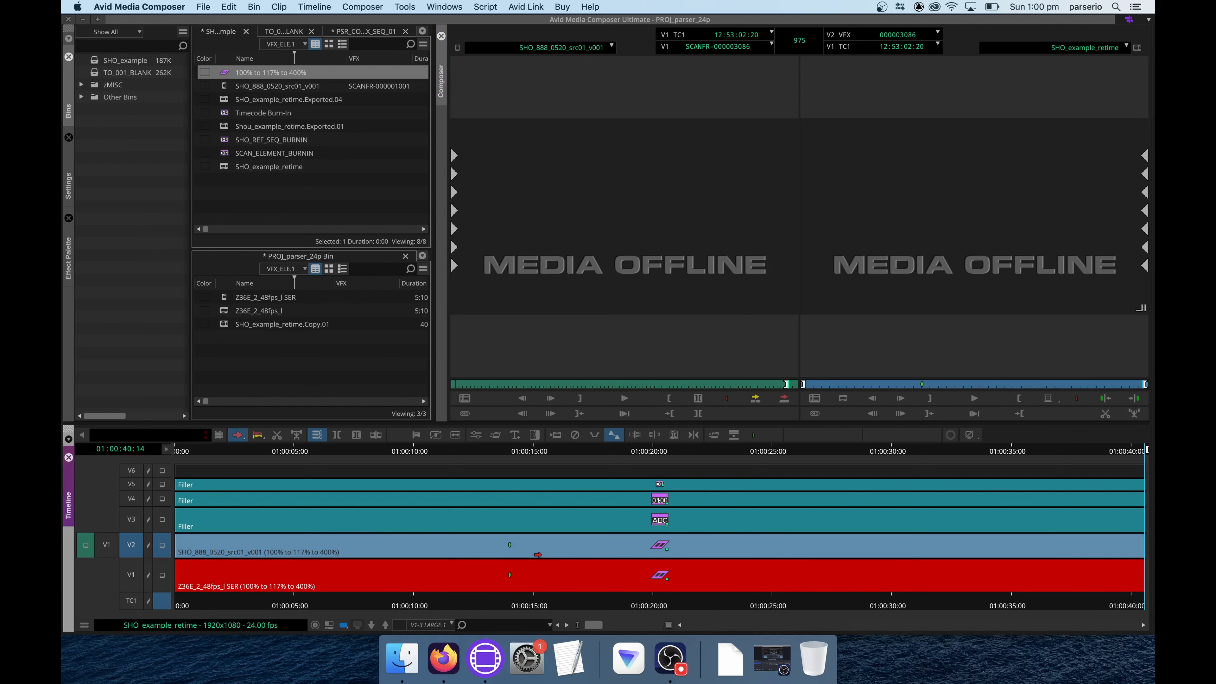
{"action": "key", "text": "F8"}
{"action": "left_click", "coordinate": [162, 470]}
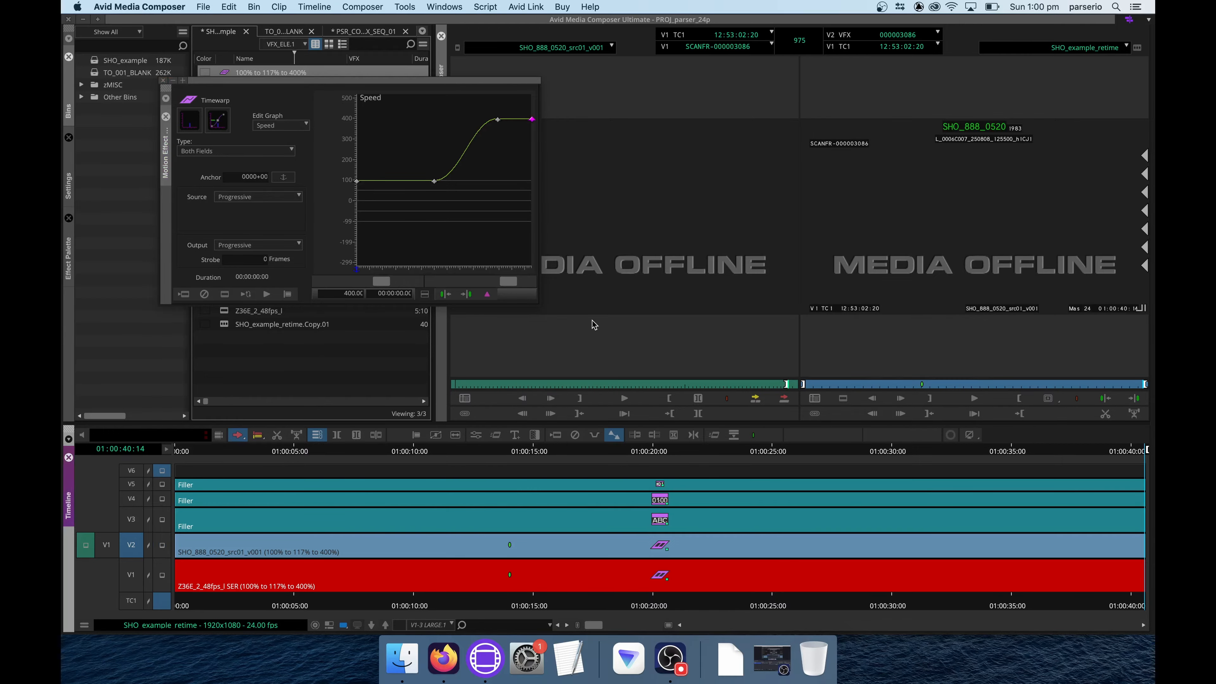
Step back through the timewarp's keyframes to the first one while checking the scan frame and timecode burn-ins.
{"action": "left_click", "coordinate": [445, 294]}
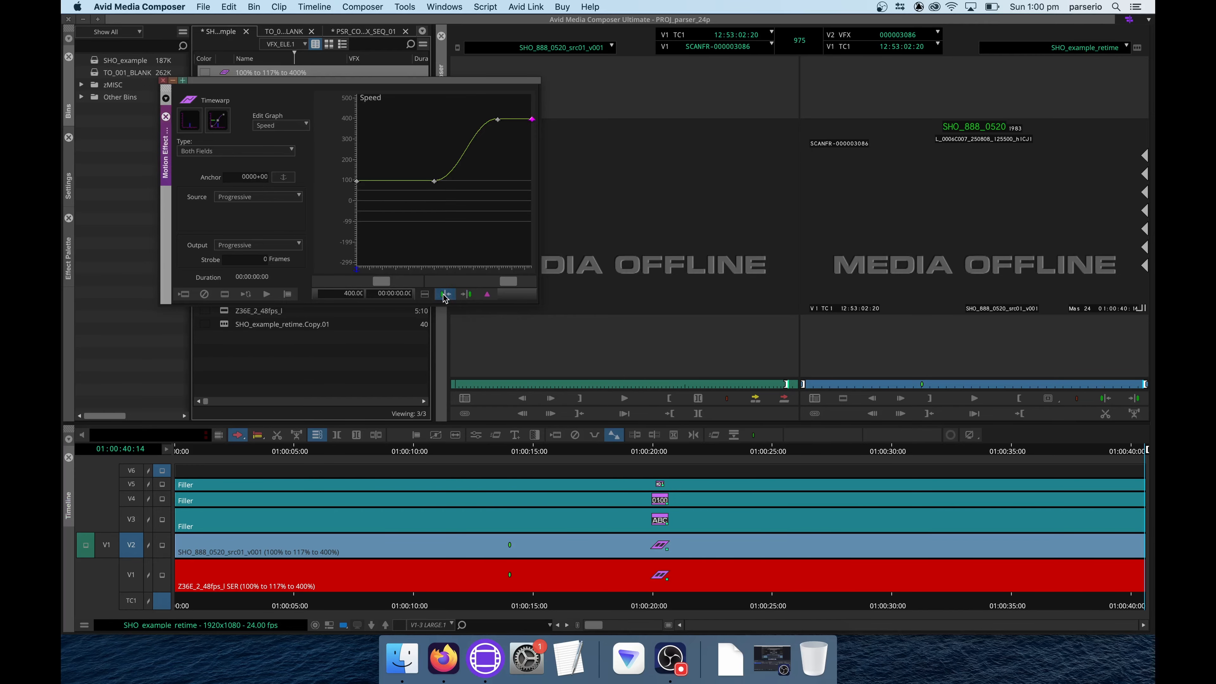
{"action": "left_click", "coordinate": [443, 294]}
{"action": "left_click", "coordinate": [443, 294]}
{"action": "left_click", "coordinate": [443, 294]}
{"action": "left_click", "coordinate": [444, 294]}
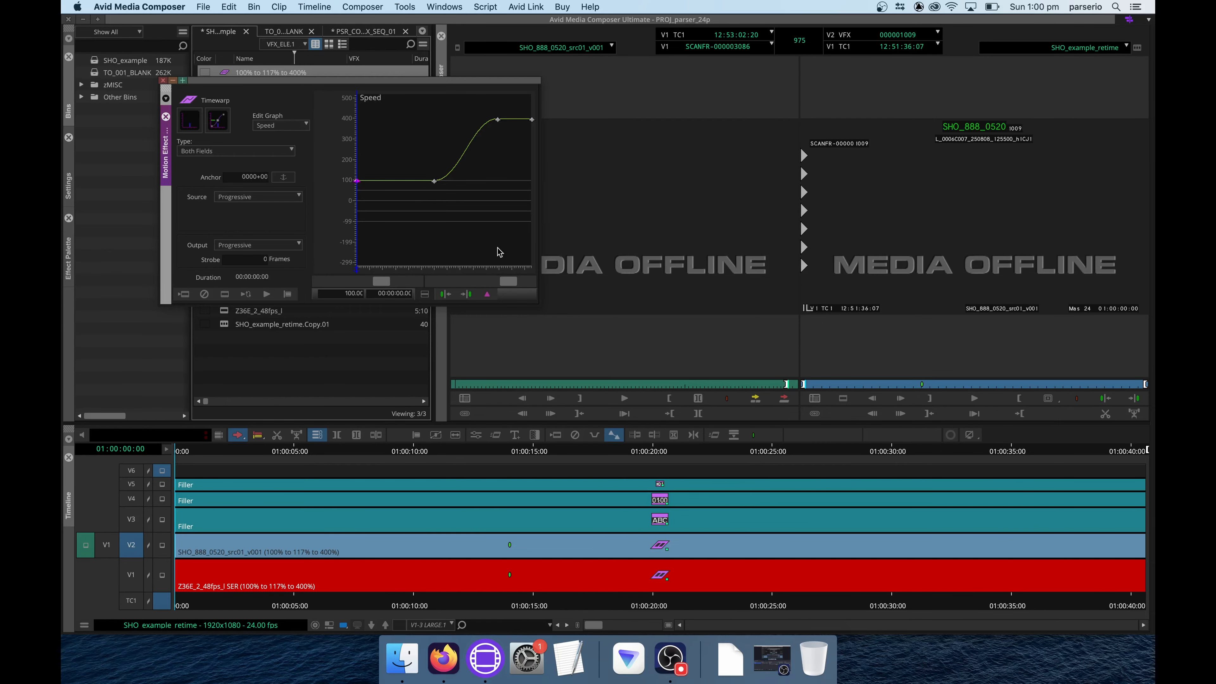
Advance the timewarp to its third keyframe and open the HTML lineup in Firefox to examine the shot stack's keyframe frames.
{"action": "left_click", "coordinate": [466, 294]}
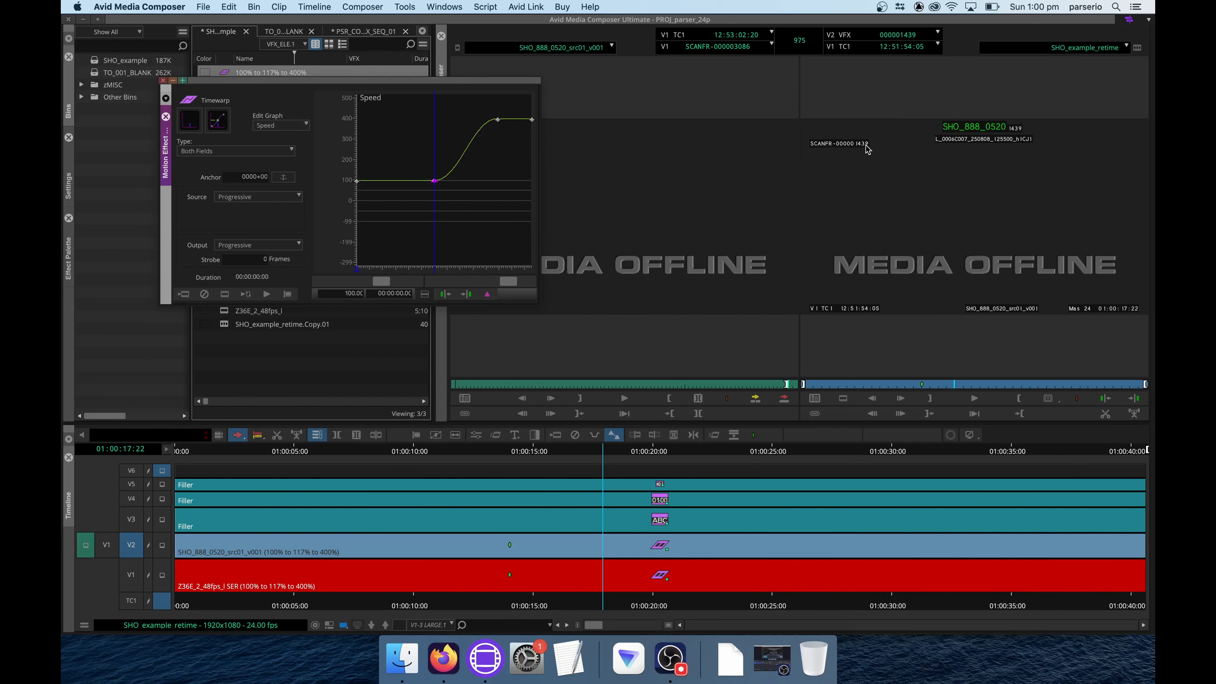
{"action": "left_click", "coordinate": [466, 295]}
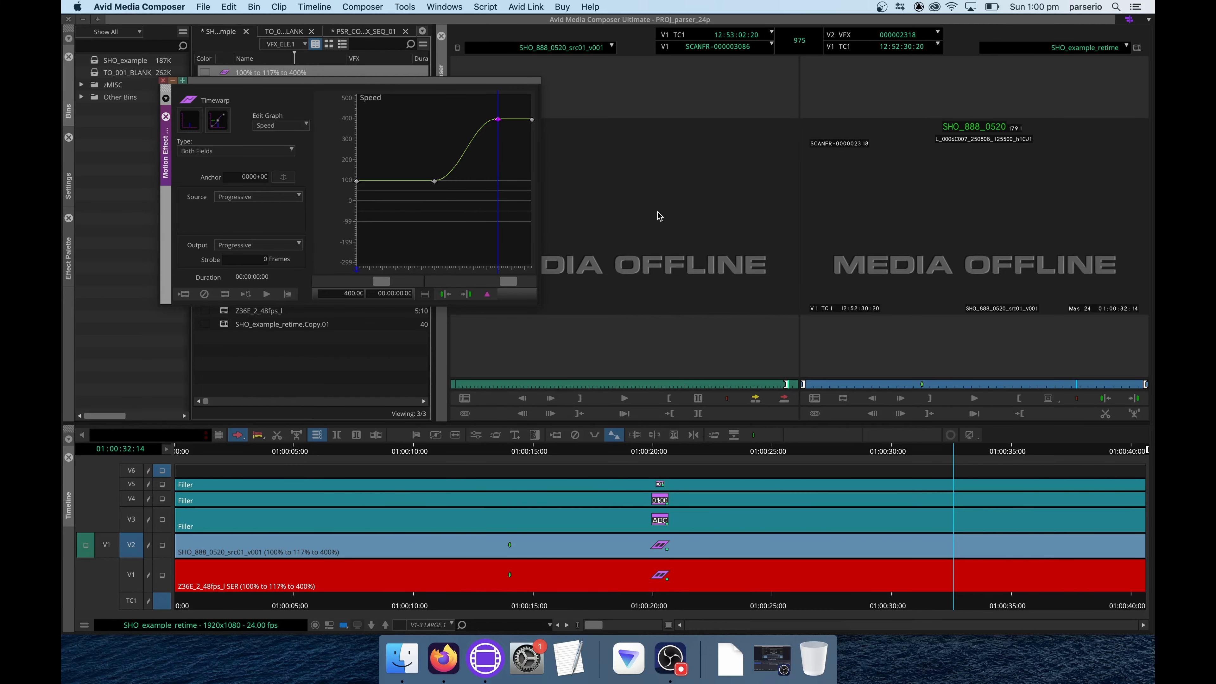
{"action": "left_click", "coordinate": [443, 659]}
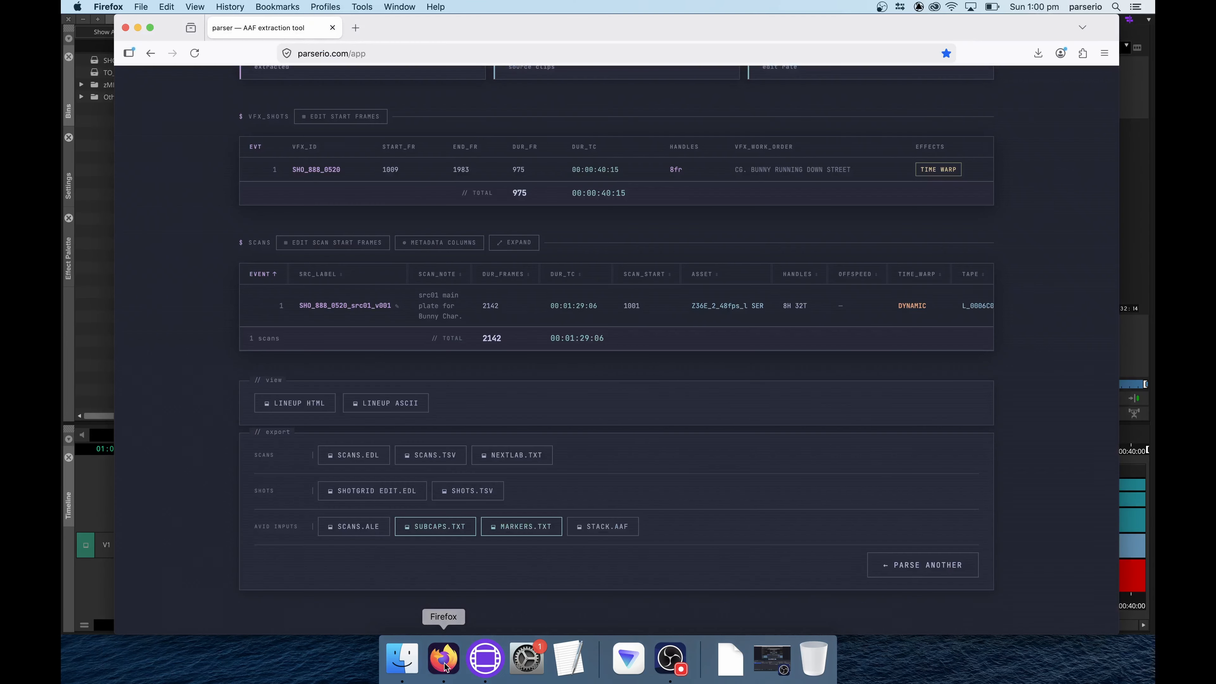
{"action": "left_click", "coordinate": [311, 403]}
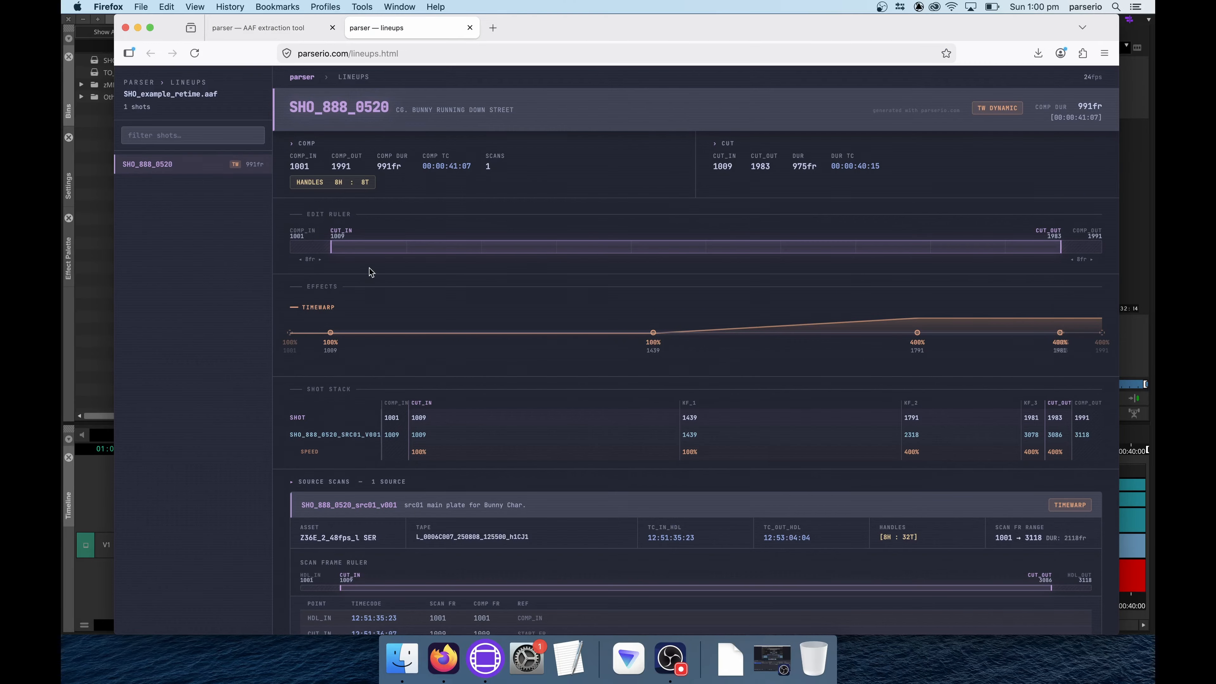
{"action": "scroll", "coordinate": [395, 299], "scroll_direction": "down", "scroll_amount": 1}
{"action": "scroll", "coordinate": [396, 299], "scroll_direction": "down", "scroll_amount": 5}
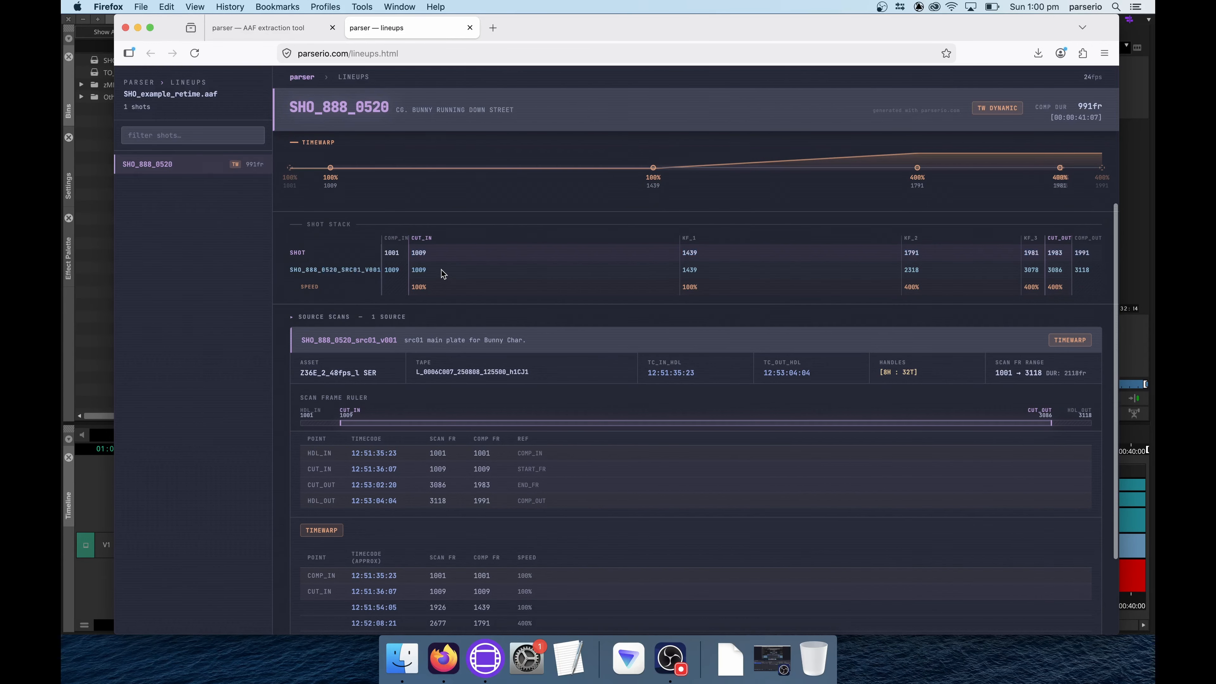
{"action": "scroll", "coordinate": [617, 273], "scroll_direction": "down", "scroll_amount": 2}
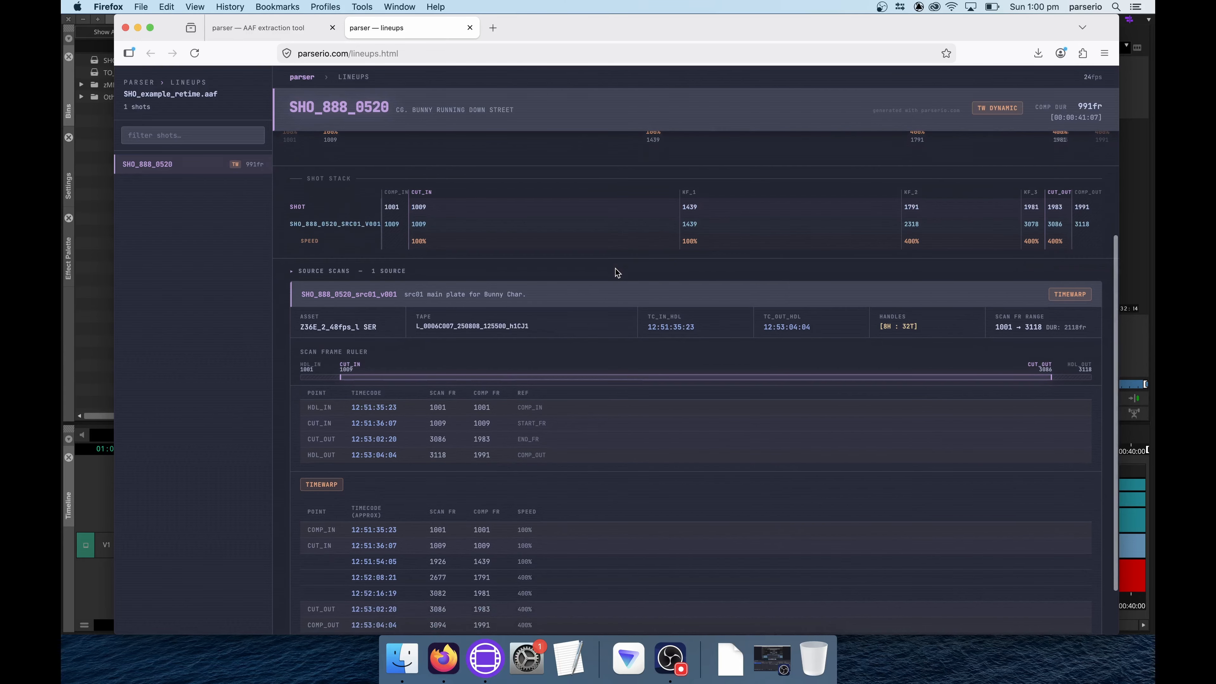
{"action": "scroll", "coordinate": [723, 226], "scroll_direction": "down", "scroll_amount": 1}
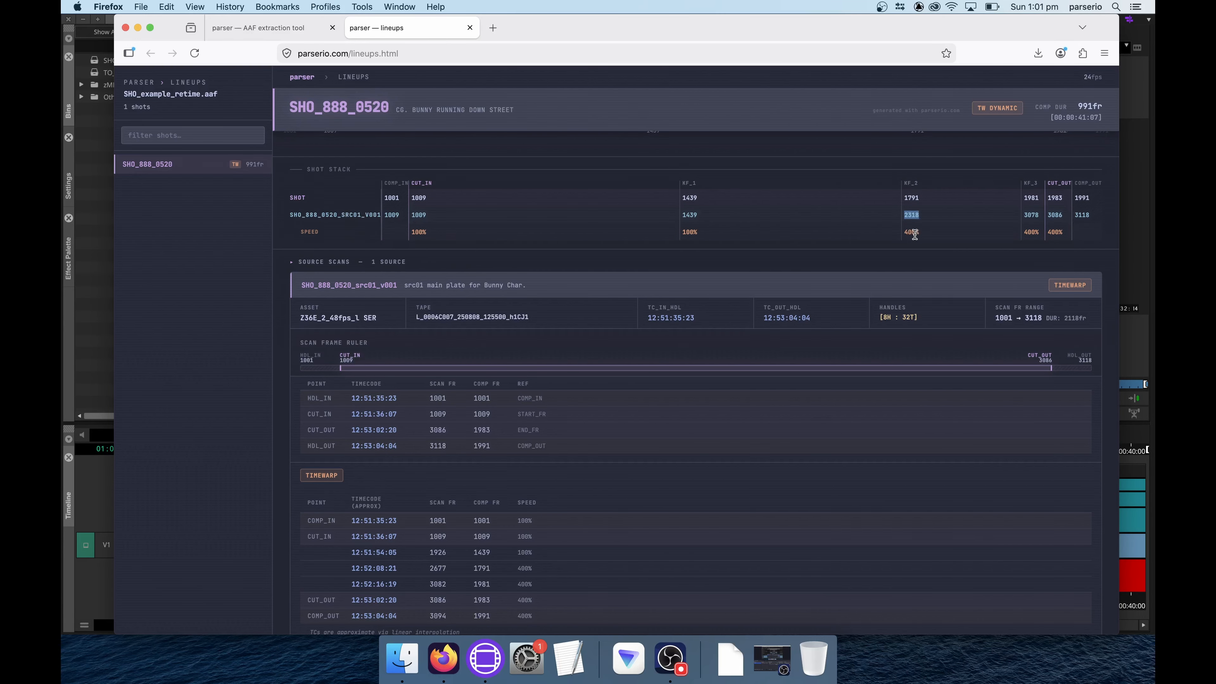
Compare the lineup's KF_2 and KF_3 frame numbers with Avid's burn-ins, advancing the timewarp to its last keyframe.
{"action": "key", "text": "super+Tab"}
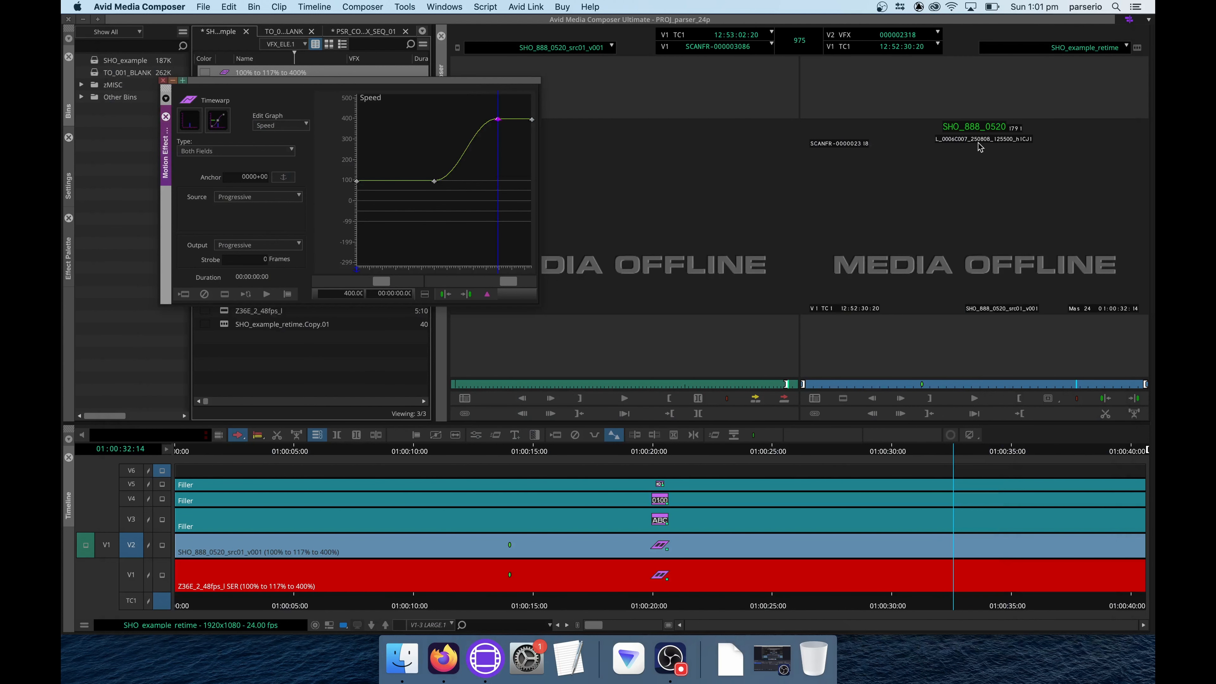
{"action": "key", "text": "super+Tab"}
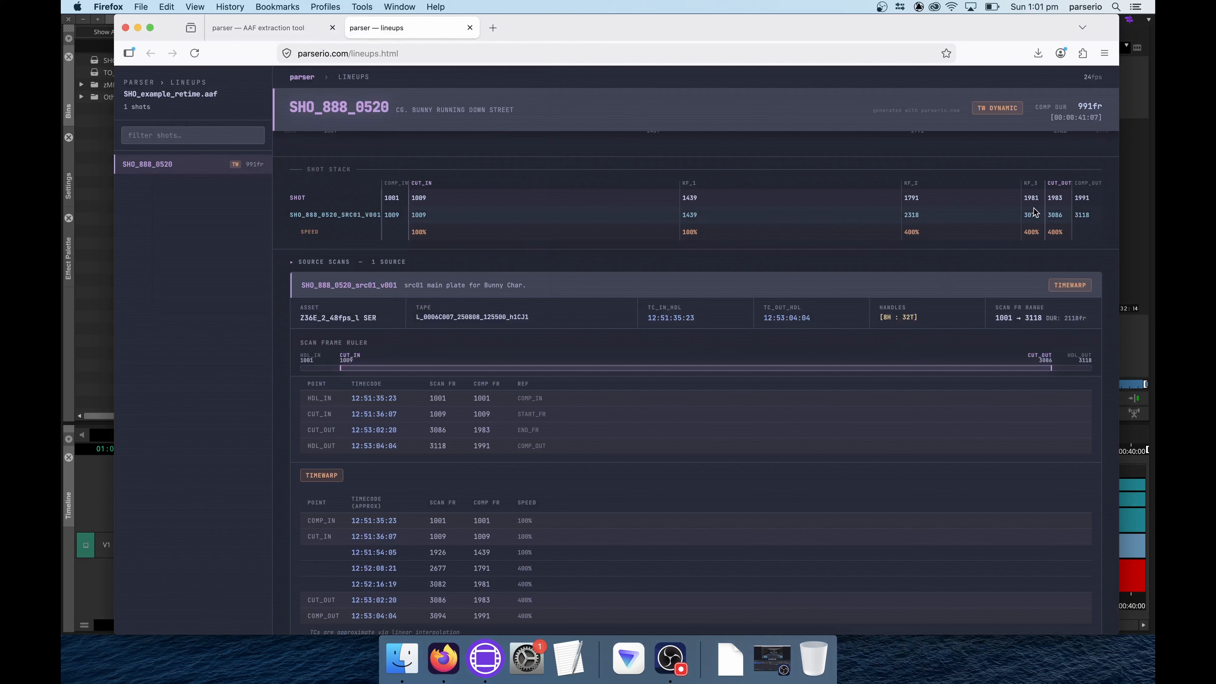
{"action": "left_click_drag", "start_coordinate": [1032, 196], "coordinate": [1040, 198]}
{"action": "left_click", "coordinate": [1033, 213]}
{"action": "key", "text": "super+Tab"}
{"action": "left_click", "coordinate": [468, 291]}
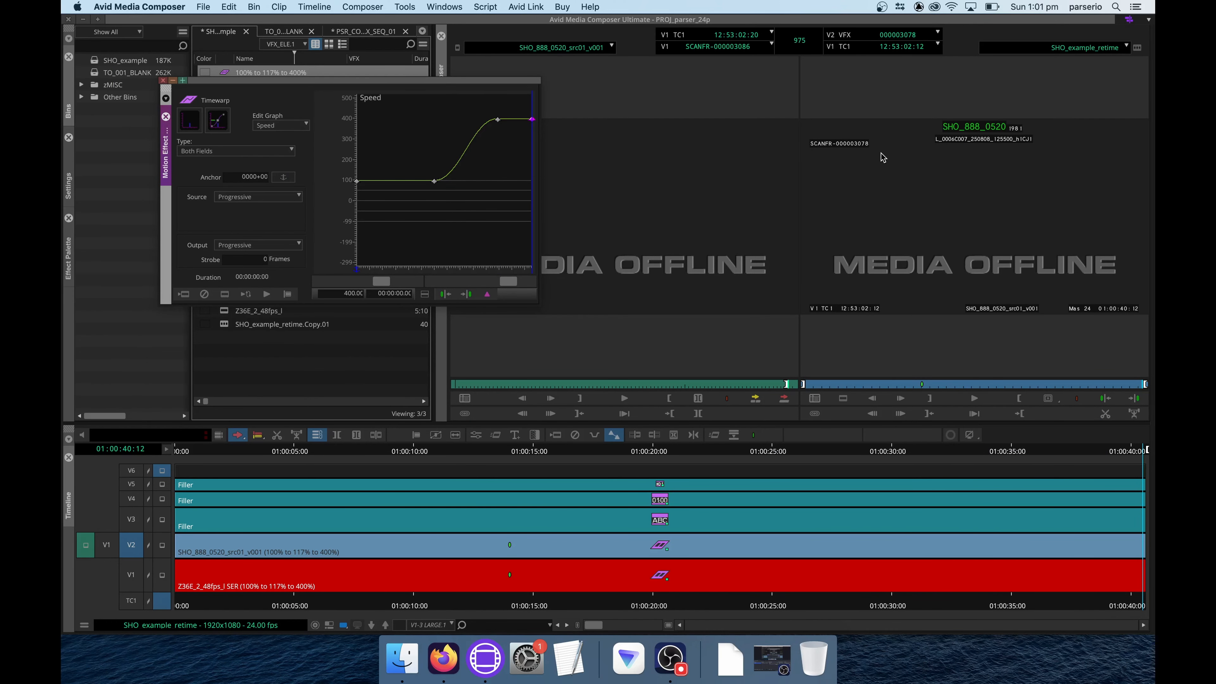
Return to the lineup in Firefox and examine the shot stack's end frames and the source scan's handles.
{"action": "key", "text": "super+Tab"}
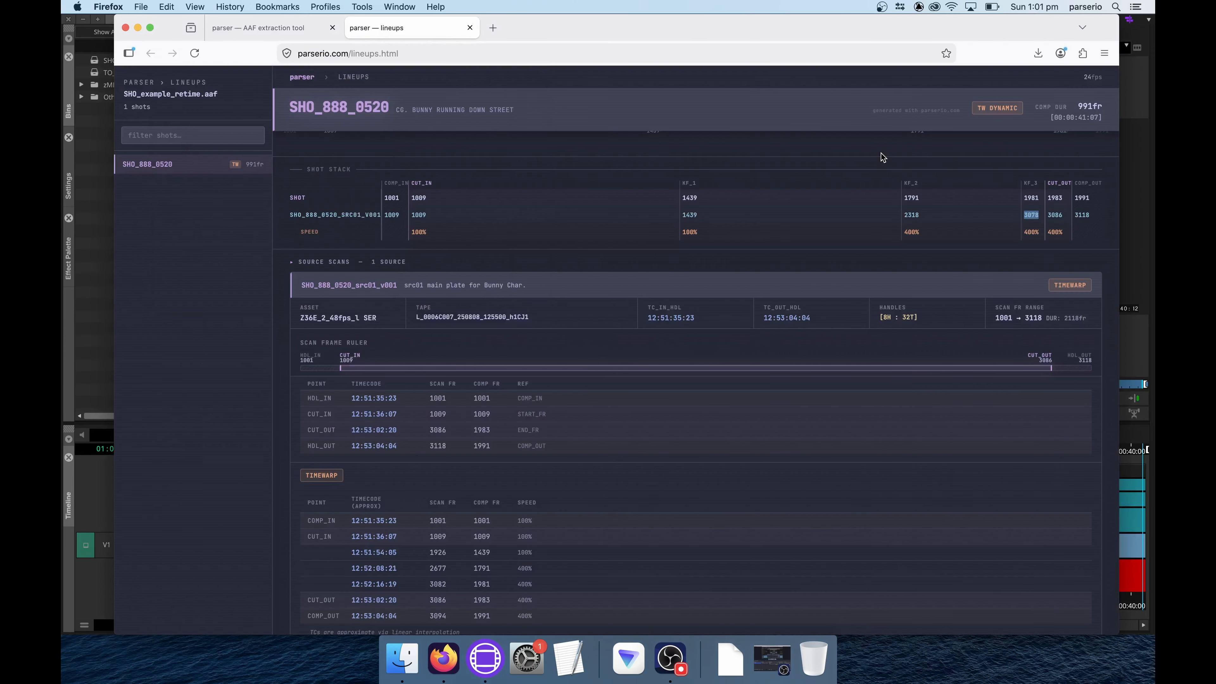
{"action": "double_click", "coordinate": [1087, 214]}
{"action": "left_click_drag", "start_coordinate": [1062, 232], "coordinate": [1058, 232]}
{"action": "scroll", "coordinate": [503, 218], "scroll_direction": "down", "scroll_amount": 2}
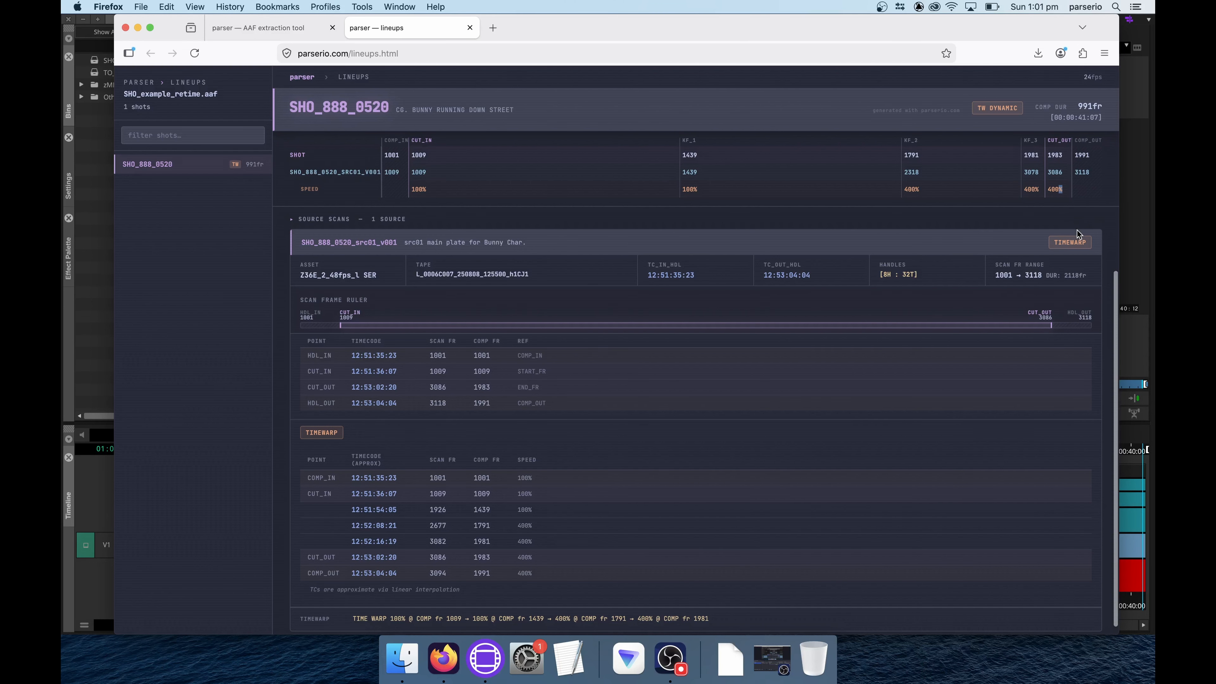
{"action": "scroll", "coordinate": [1067, 243], "scroll_direction": "down", "scroll_amount": 1}
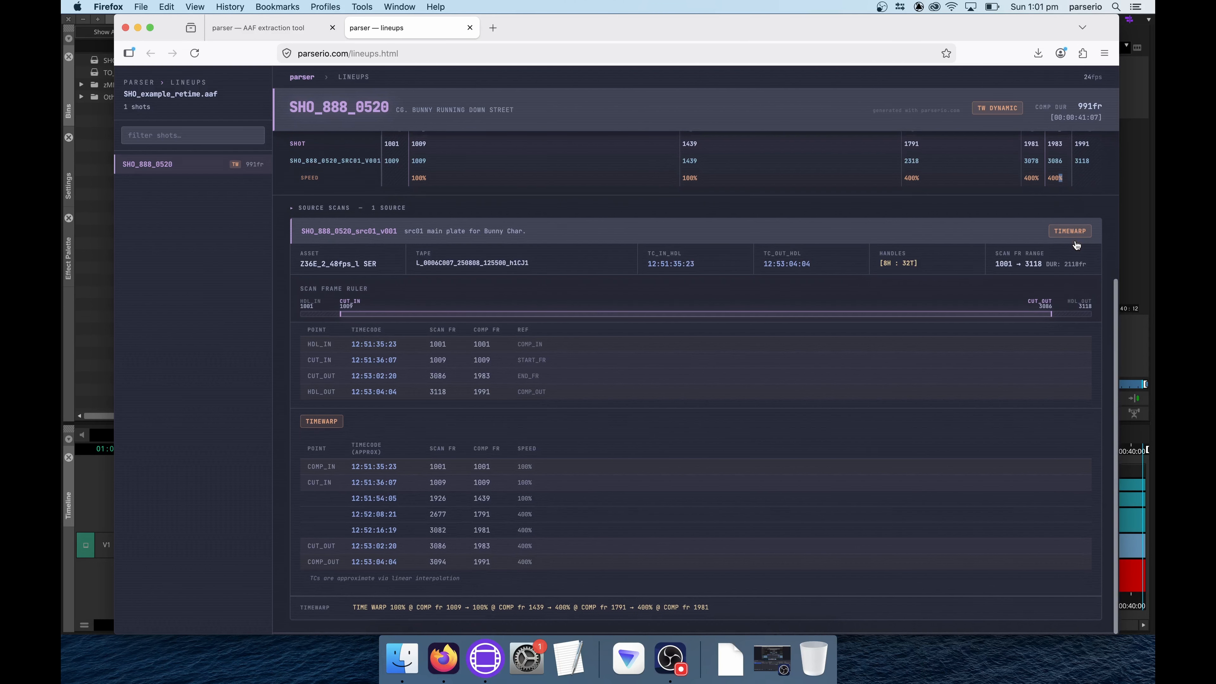
{"action": "left_click_drag", "start_coordinate": [907, 264], "coordinate": [893, 265]}
{"action": "left_click", "coordinate": [925, 267]}
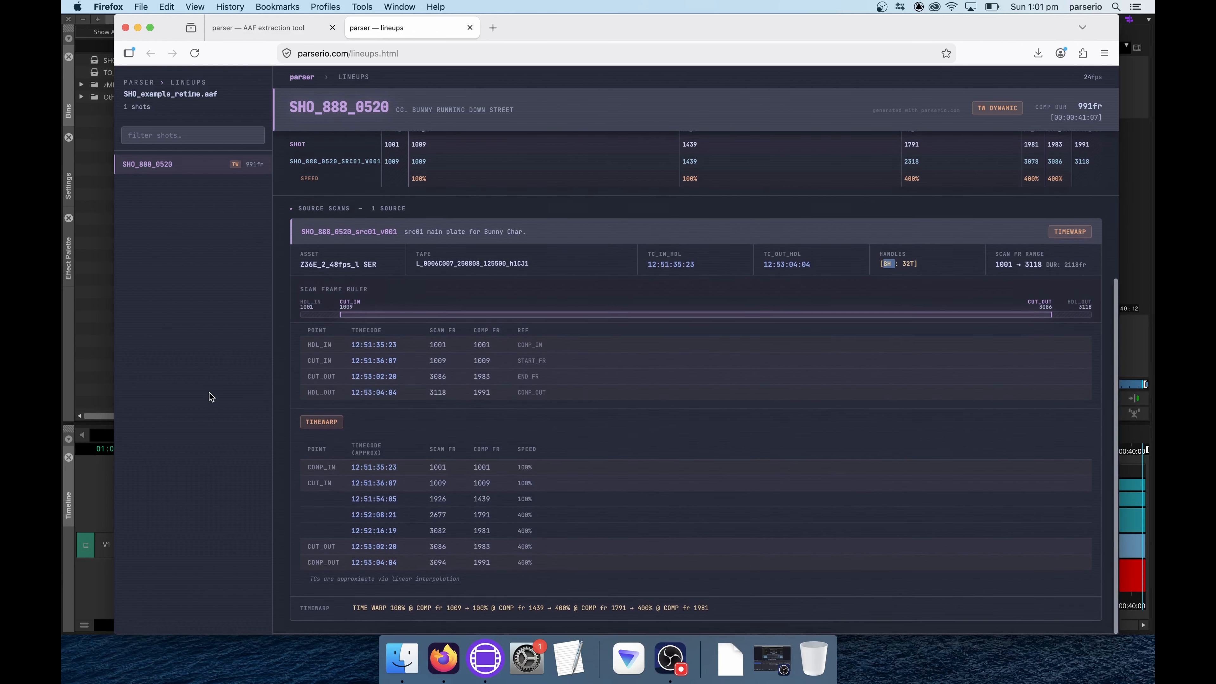
Examine the lineup's timewarp table and summary line, and check the comp handles against the cut information.
{"action": "left_click_drag", "start_coordinate": [350, 467], "coordinate": [483, 511]}
{"action": "left_click_drag", "start_coordinate": [349, 531], "coordinate": [575, 561]}
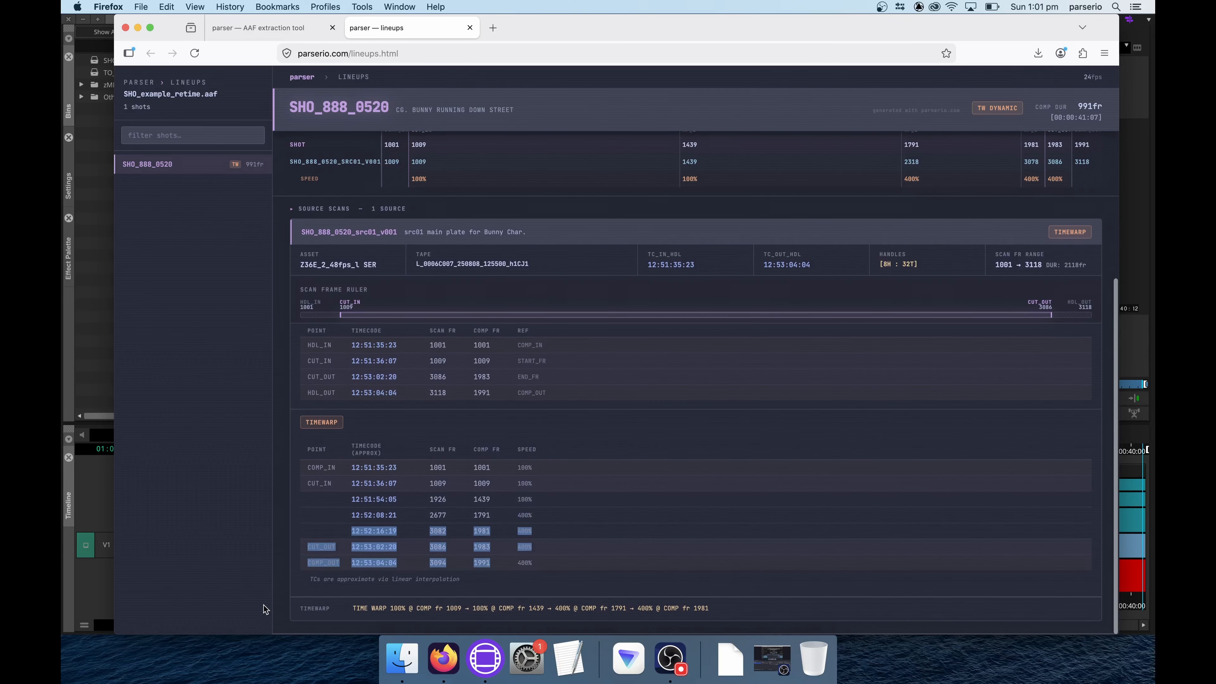
{"action": "left_click_drag", "start_coordinate": [355, 607], "coordinate": [718, 609]}
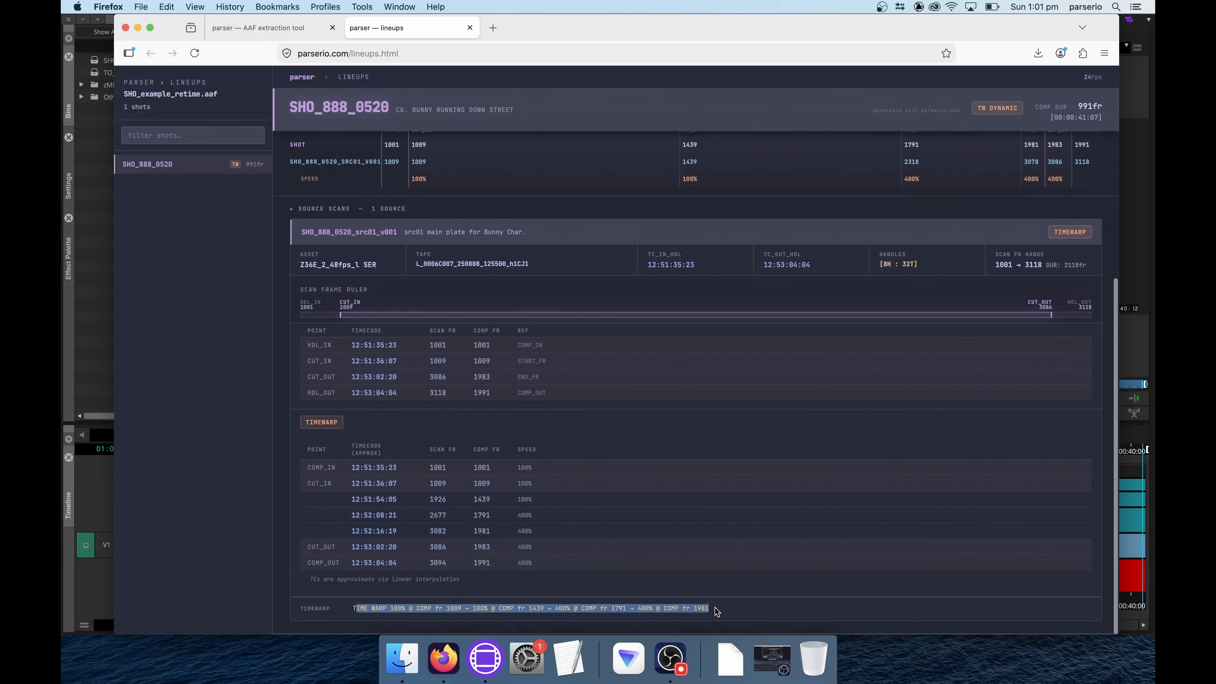
{"action": "scroll", "coordinate": [766, 581], "scroll_direction": "up", "scroll_amount": 1}
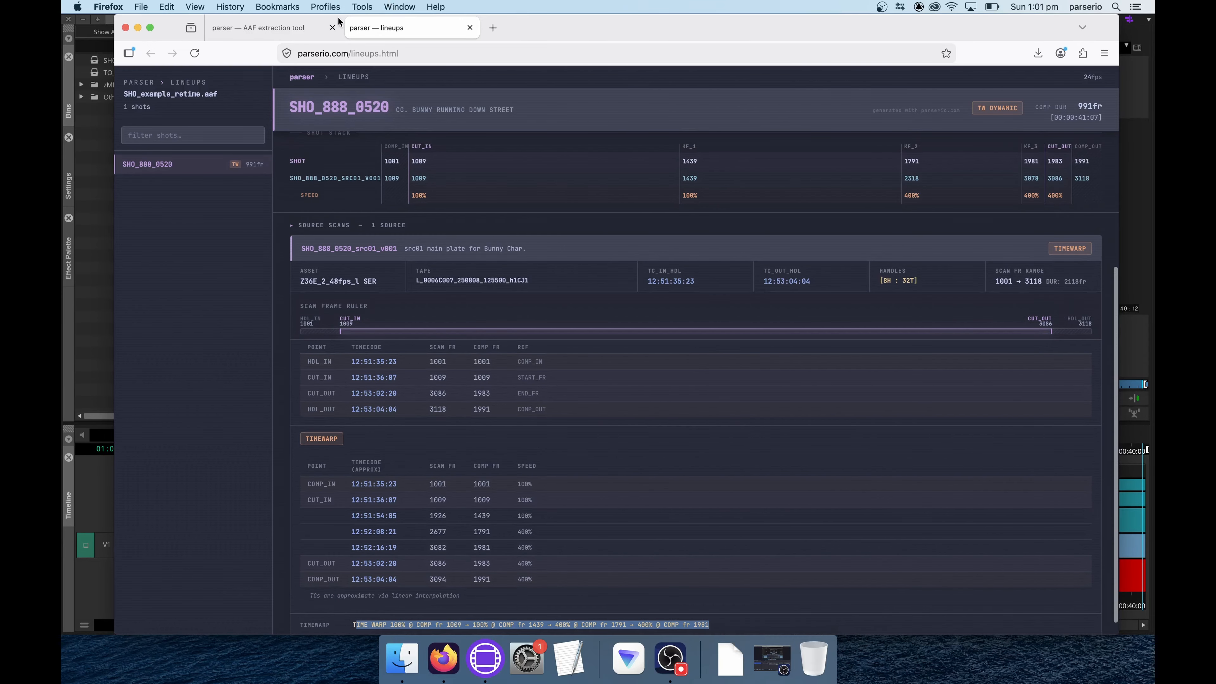
{"action": "scroll", "coordinate": [617, 350], "scroll_direction": "up", "scroll_amount": 5}
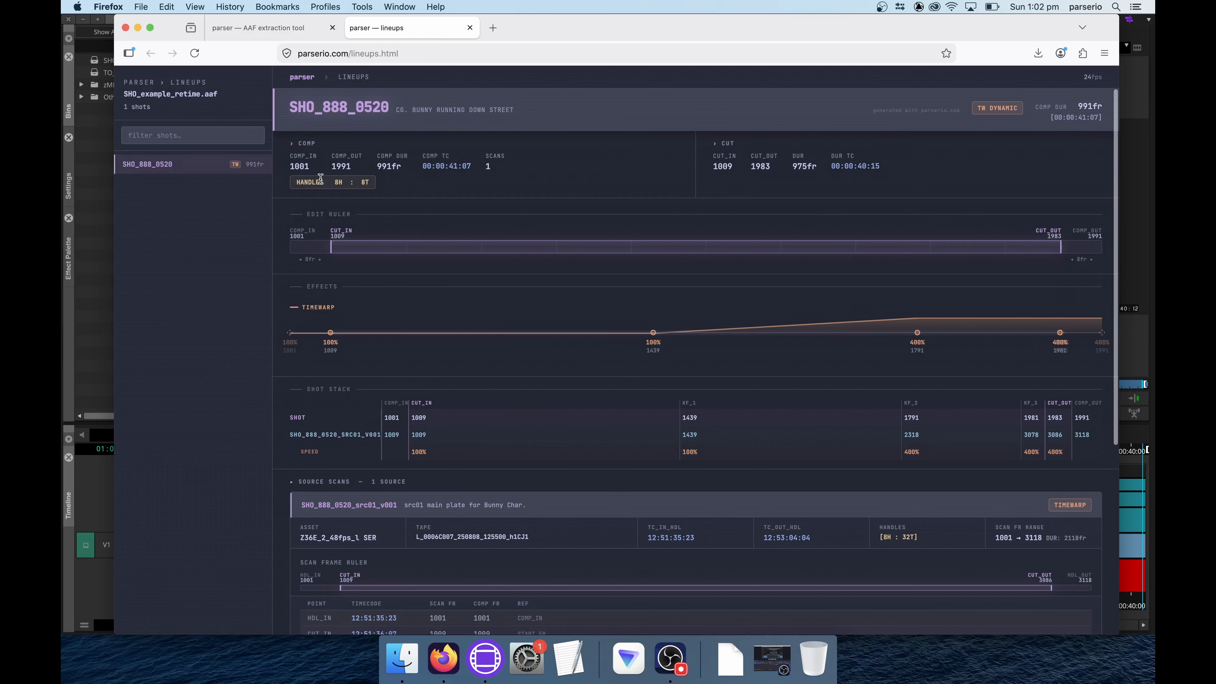
{"action": "mouse_move", "coordinate": [353, 182]}
{"action": "left_mouse_down"}
{"action": "mouse_move", "coordinate": [379, 186]}
{"action": "mouse_move", "coordinate": [339, 182]}
{"action": "mouse_move", "coordinate": [372, 185]}
{"action": "left_mouse_up"}
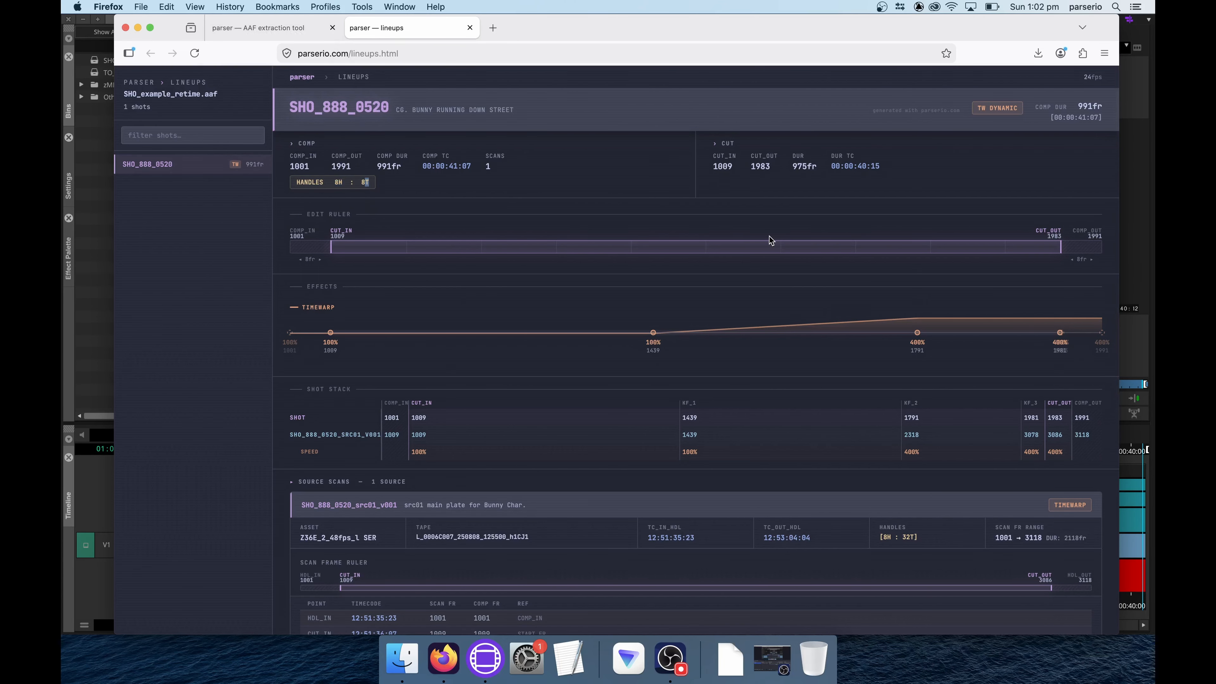
{"action": "left_click_drag", "start_coordinate": [787, 174], "coordinate": [789, 153]}
Go back to the AAF extraction page and review its shot and scan tables and the available exports.
{"action": "left_click", "coordinate": [253, 26]}
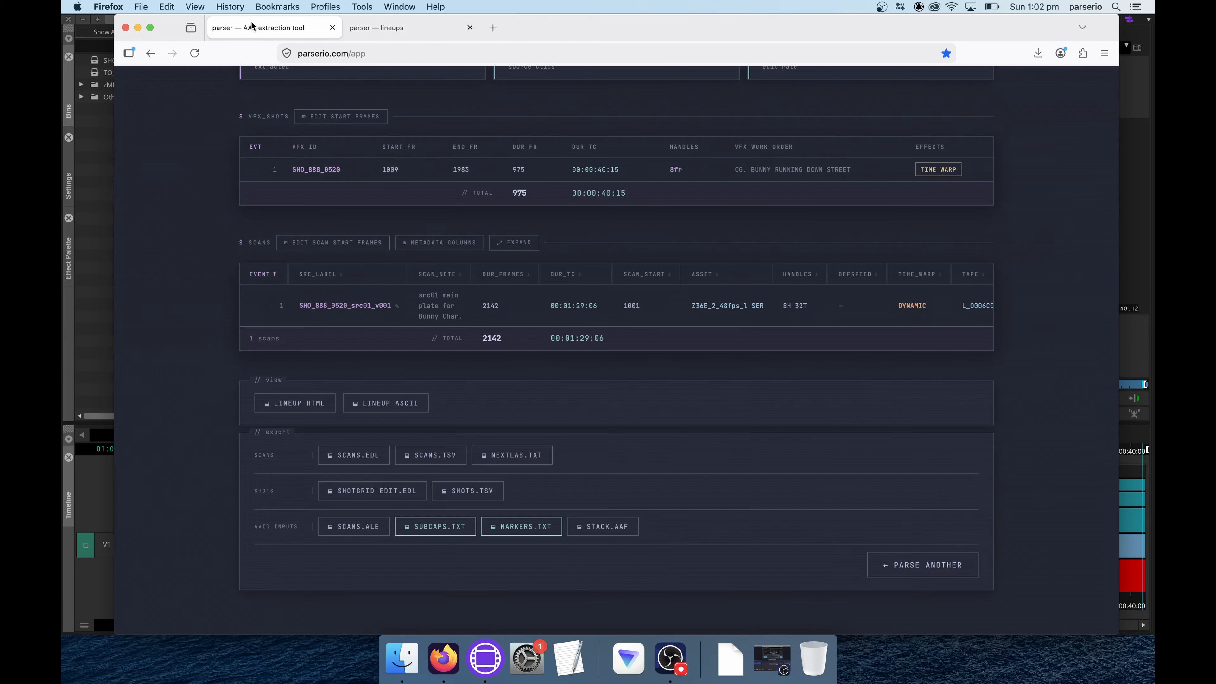
{"action": "scroll", "coordinate": [669, 322], "scroll_direction": "up", "scroll_amount": 5}
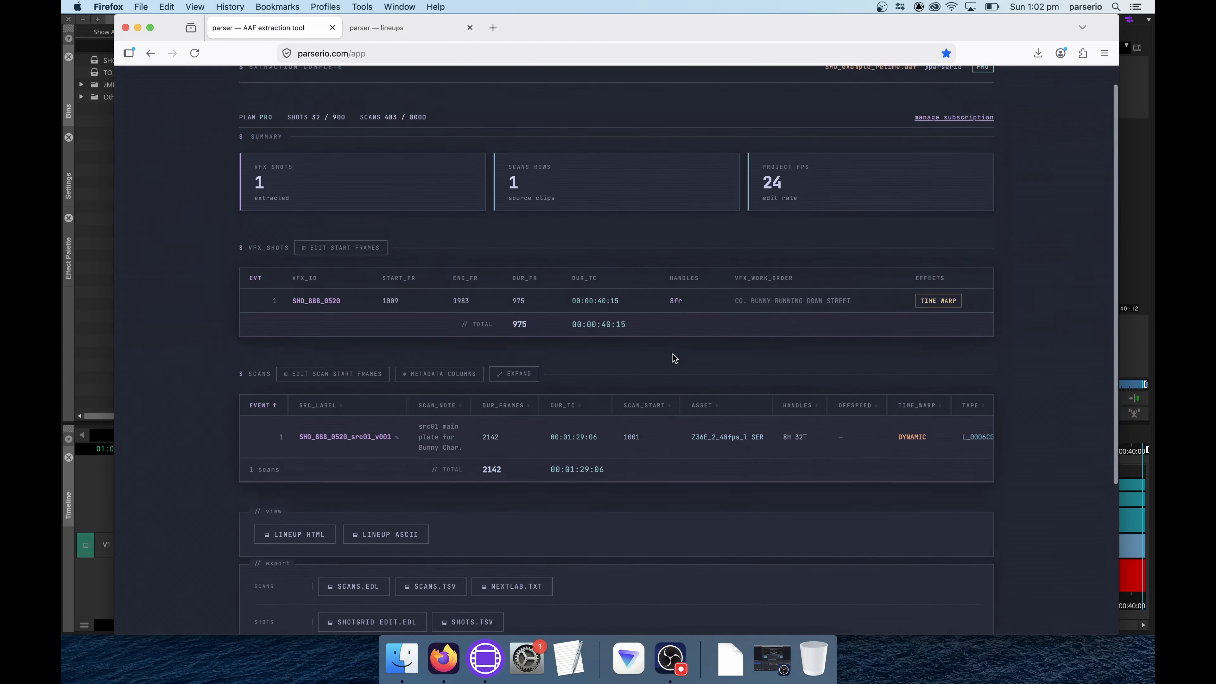
{"action": "scroll", "coordinate": [675, 358], "scroll_direction": "down", "scroll_amount": 4}
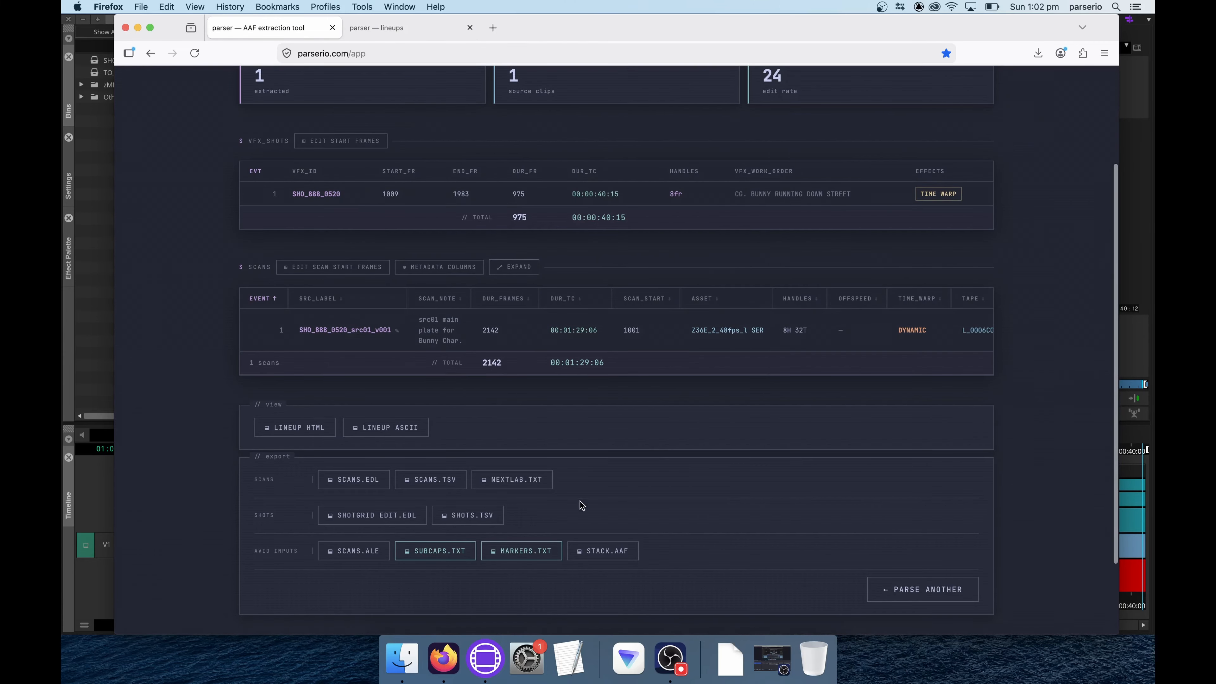
Switch to Avid, close the Motion Effect Editor and select the SHO_888_0520_src01_v001 clip in the bin.
{"action": "left_click", "coordinate": [485, 659]}
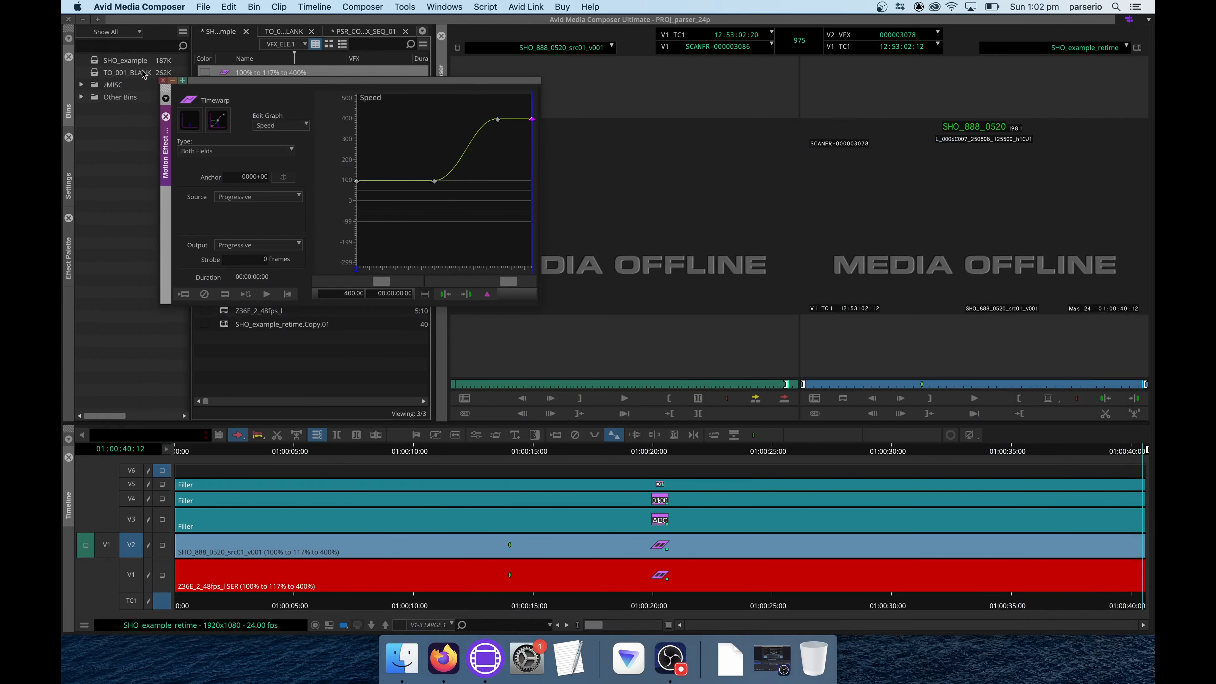
{"action": "left_click", "coordinate": [163, 80]}
{"action": "left_click", "coordinate": [229, 87]}
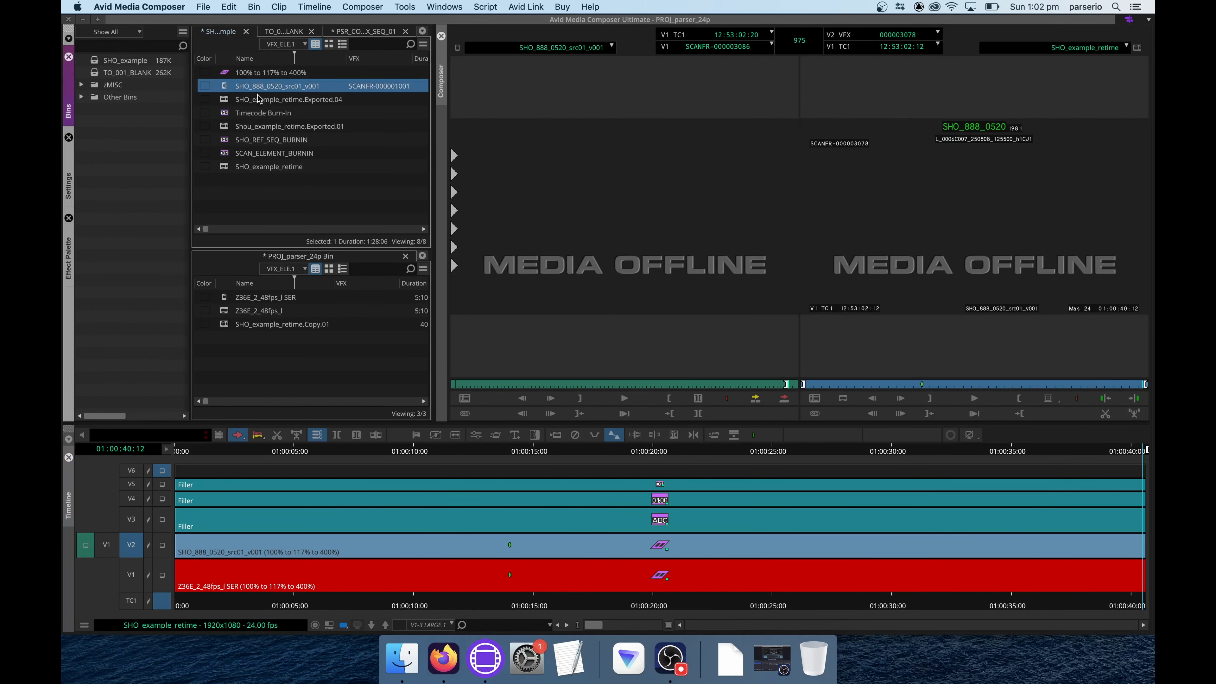
Download the scans EDL from the parser page in Firefox and open SHO_example_retime_EDL.edl in a widened TextEdit window.
{"action": "left_click", "coordinate": [442, 672]}
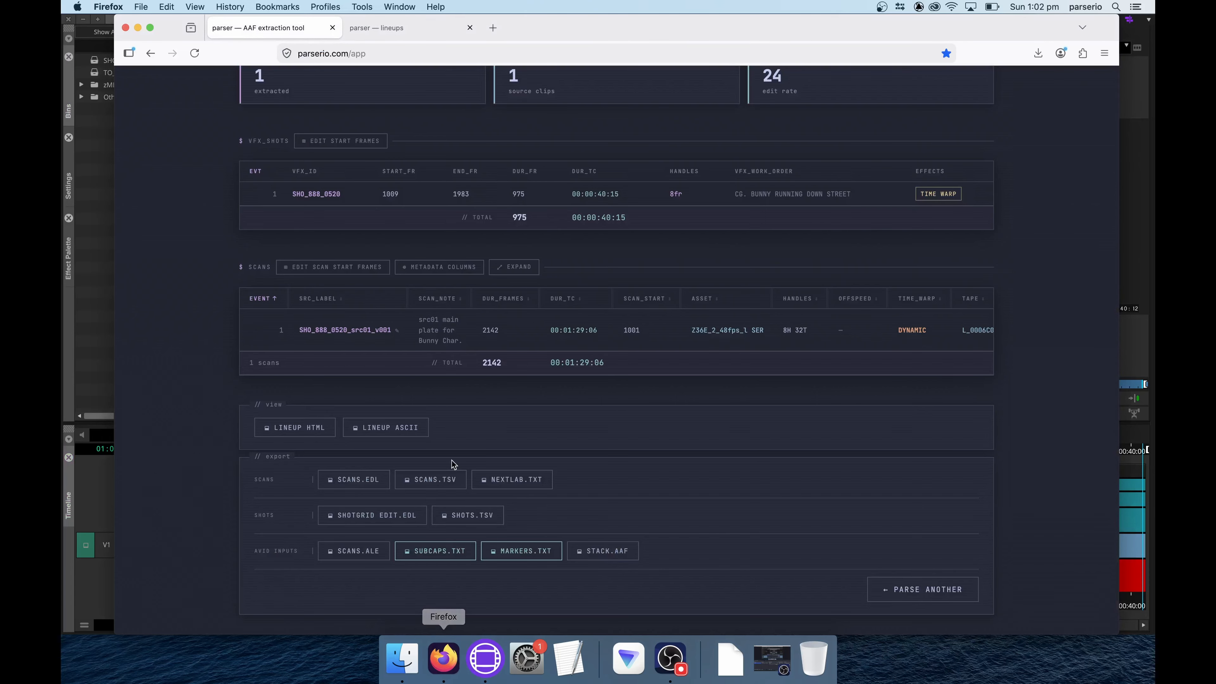
{"action": "left_click", "coordinate": [368, 484]}
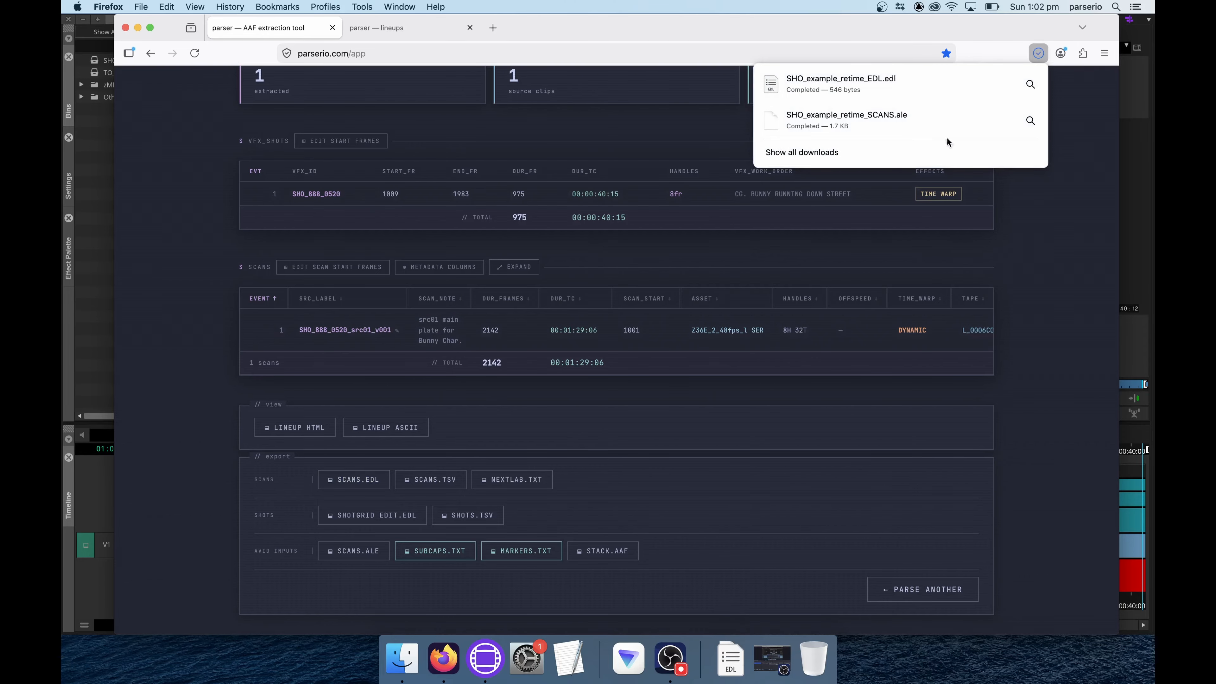
{"action": "left_click_drag", "start_coordinate": [877, 81], "coordinate": [569, 657]}
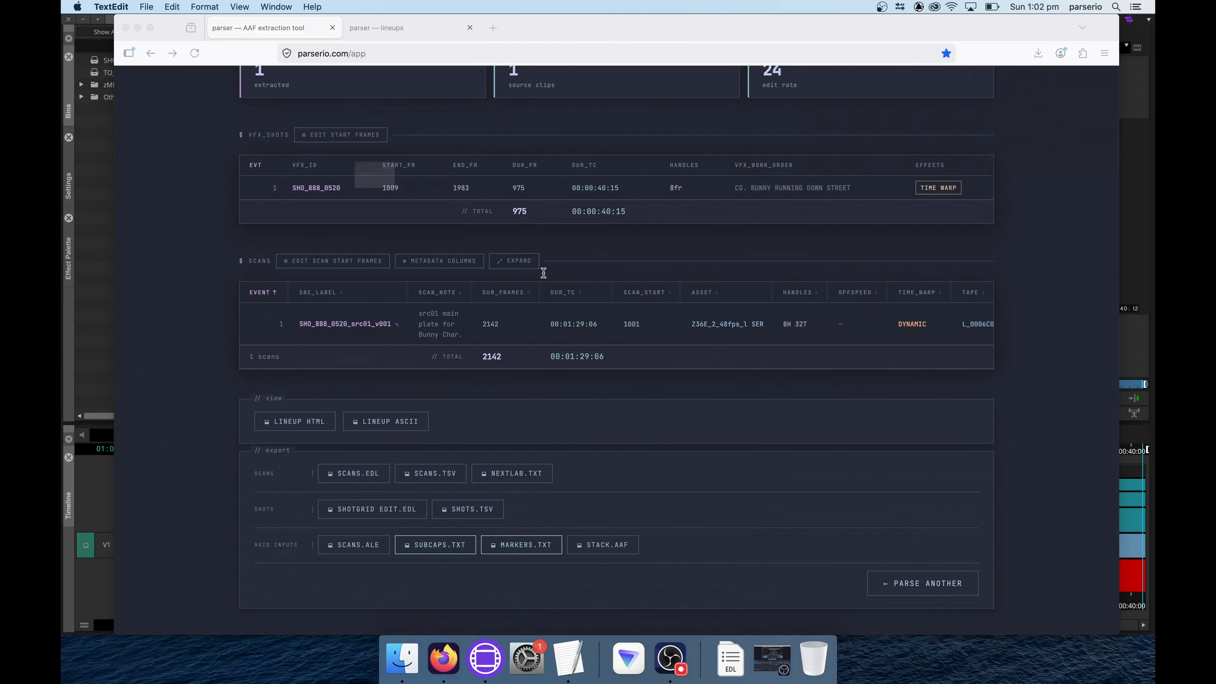
{"action": "left_click_drag", "start_coordinate": [565, 294], "coordinate": [1152, 298]}
Examine the scans EDL's source file lines and event timecodes, and put the document window away.
{"action": "left_click_drag", "start_coordinate": [248, 98], "coordinate": [403, 135]}
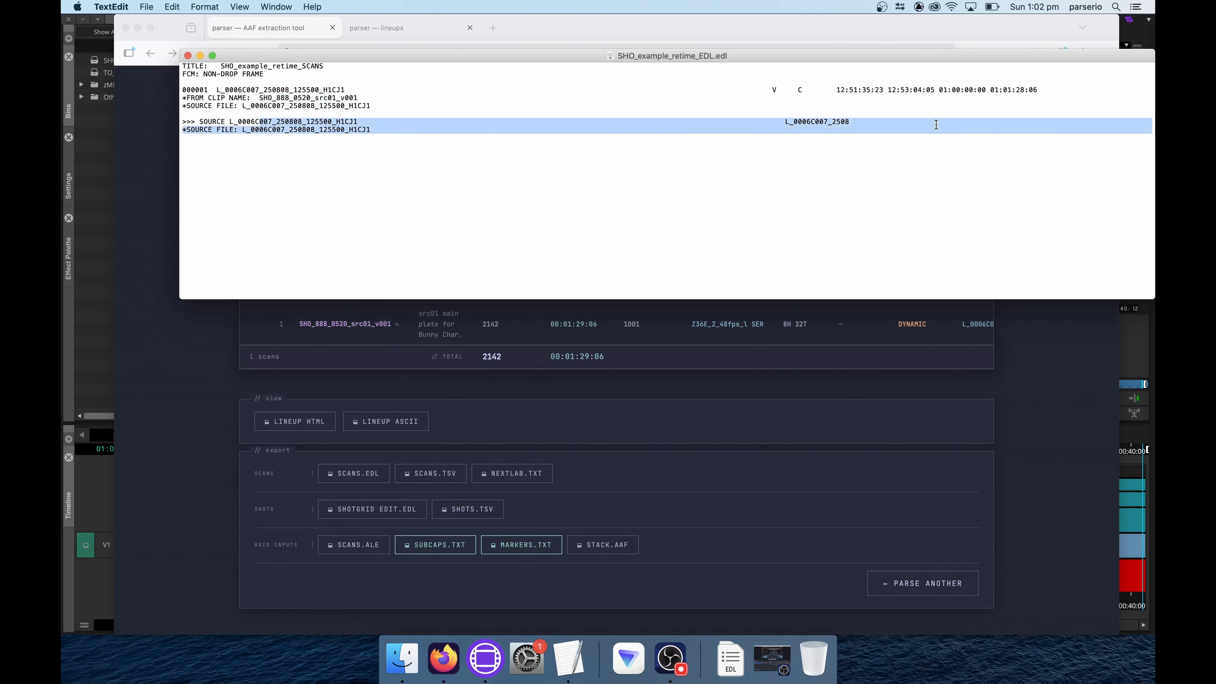
{"action": "left_click_drag", "start_coordinate": [846, 79], "coordinate": [994, 96]}
{"action": "left_click", "coordinate": [1000, 93]}
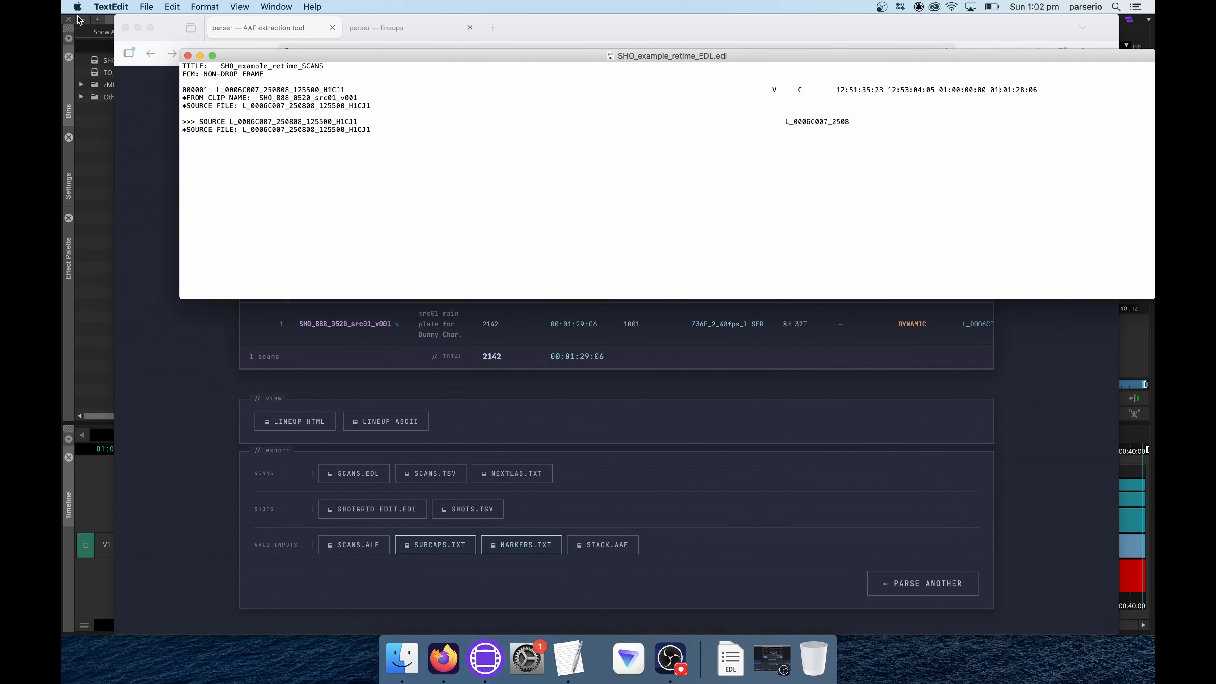
{"action": "left_click", "coordinate": [200, 55]}
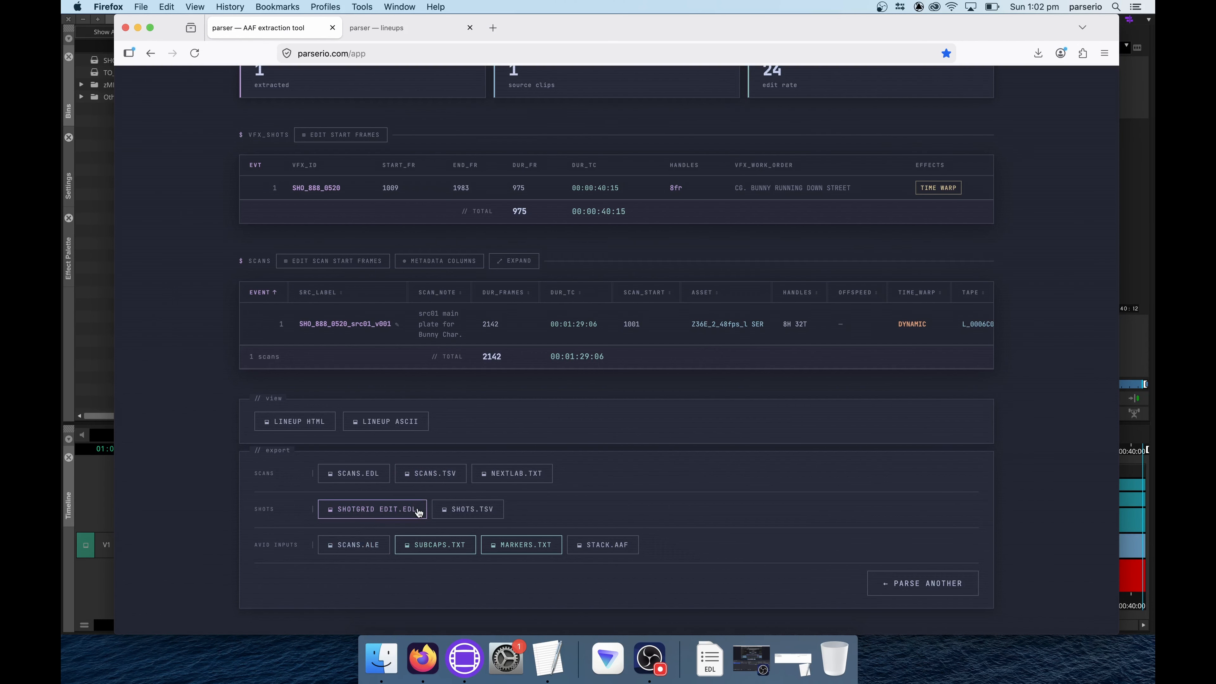
Download the ShotGrid edit EDL and open SHO_example_retime_SG_EDIT.edl in an enlarged TextEdit window.
{"action": "left_click", "coordinate": [371, 515]}
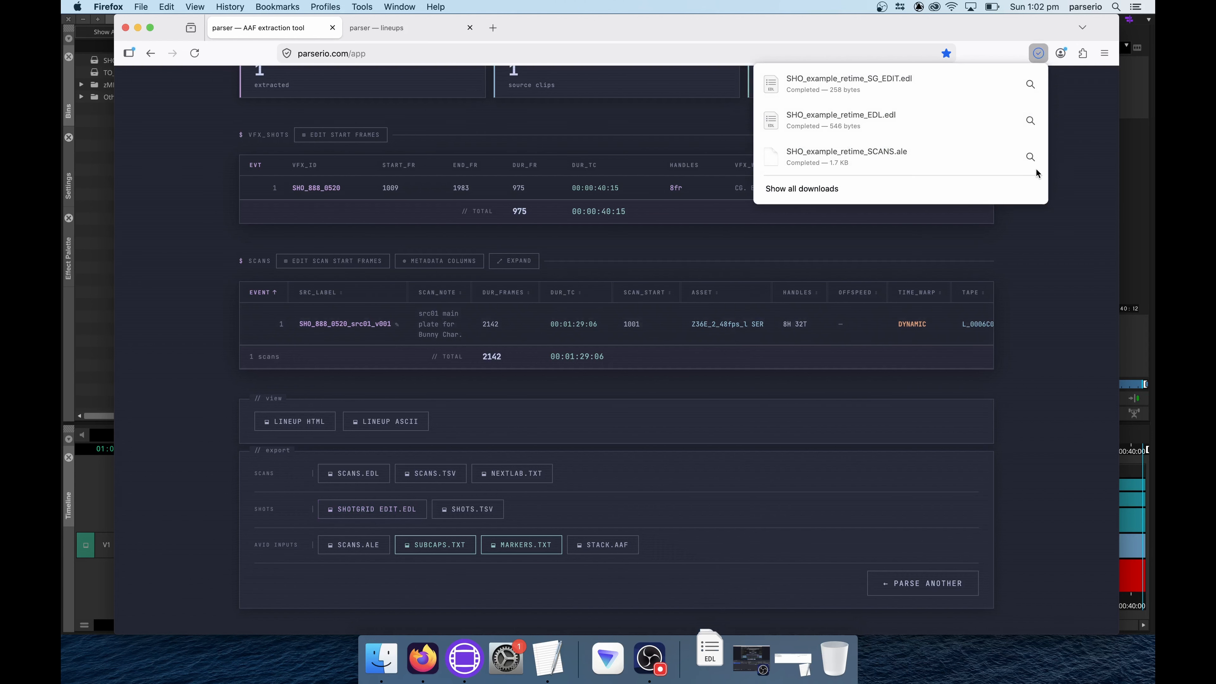
{"action": "left_click_drag", "start_coordinate": [870, 87], "coordinate": [547, 657]}
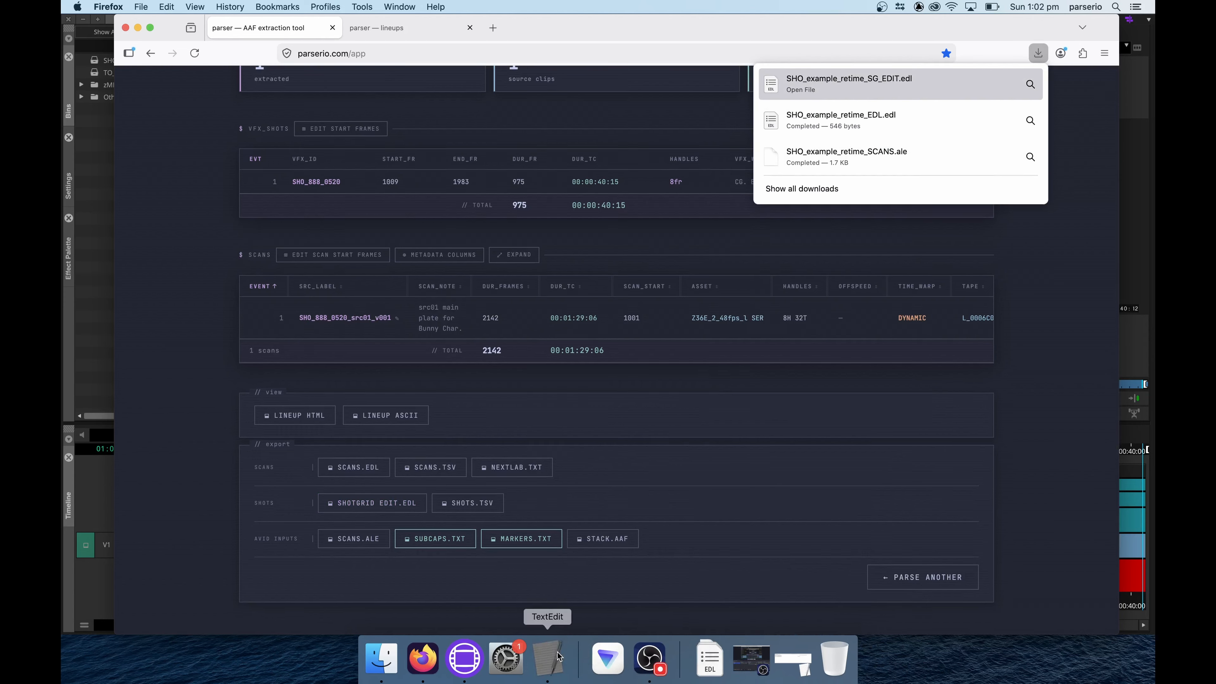
{"action": "left_click_drag", "start_coordinate": [581, 310], "coordinate": [1153, 402]}
Examine the ShotGrid EDL's shot name and its source and record timecodes, and minimise the document window.
{"action": "triple_click", "coordinate": [257, 100]}
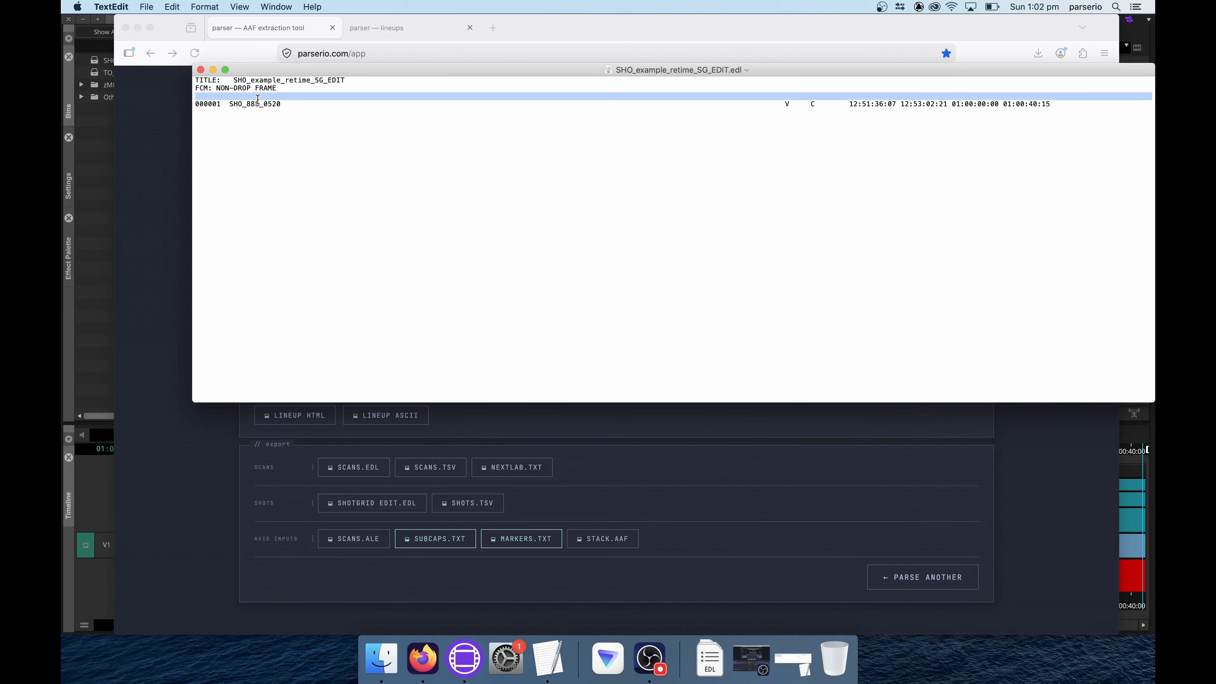
{"action": "double_click", "coordinate": [246, 99]}
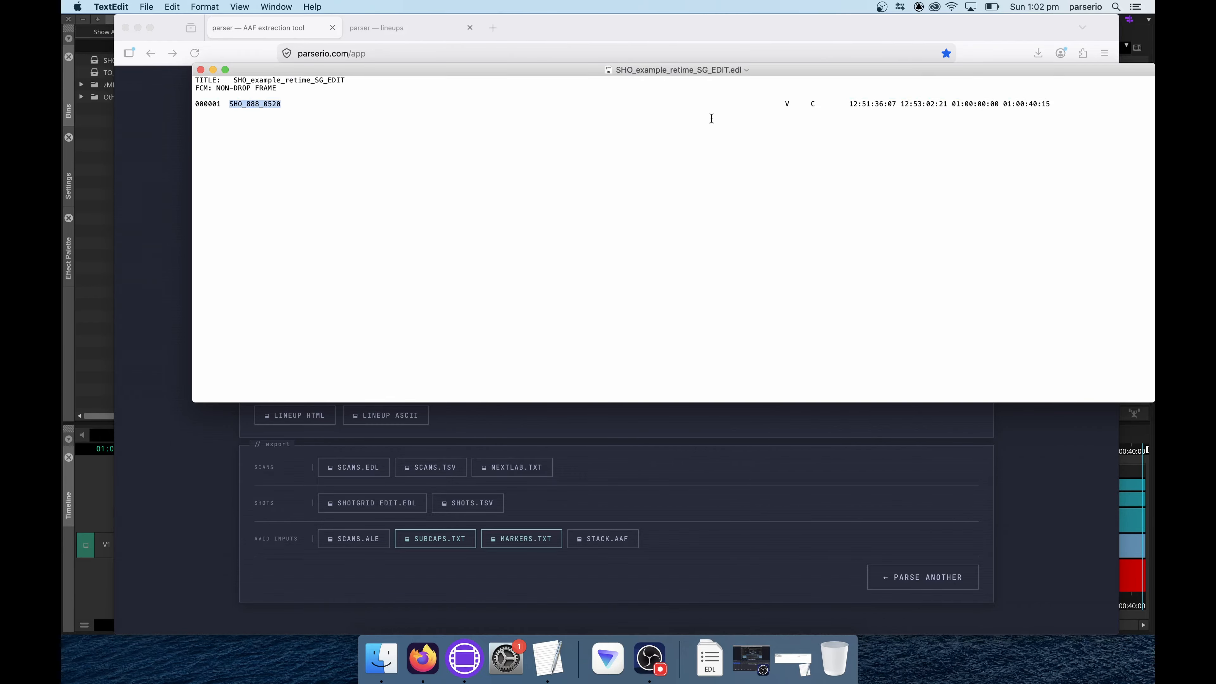
{"action": "left_click_drag", "start_coordinate": [711, 78], "coordinate": [651, 243]}
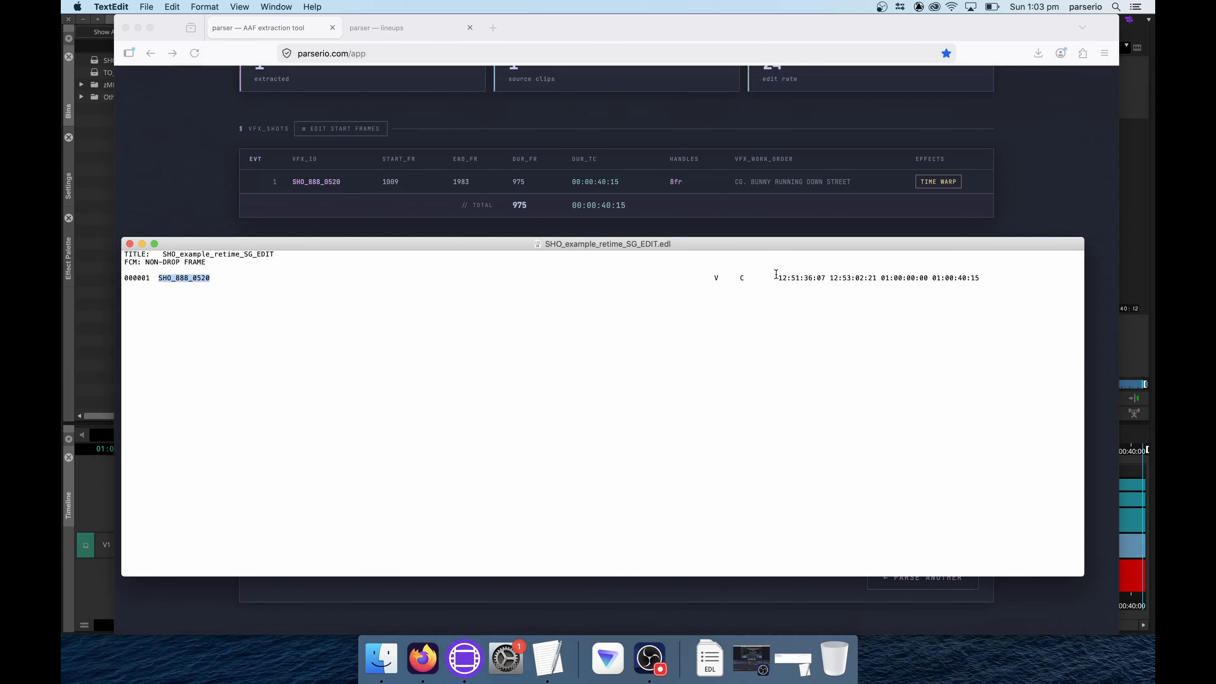
{"action": "triple_click", "coordinate": [883, 274]}
{"action": "left_click_drag", "start_coordinate": [873, 278], "coordinate": [946, 276]}
{"action": "left_click", "coordinate": [787, 278]}
{"action": "left_click", "coordinate": [966, 276]}
{"action": "left_click", "coordinate": [142, 244]}
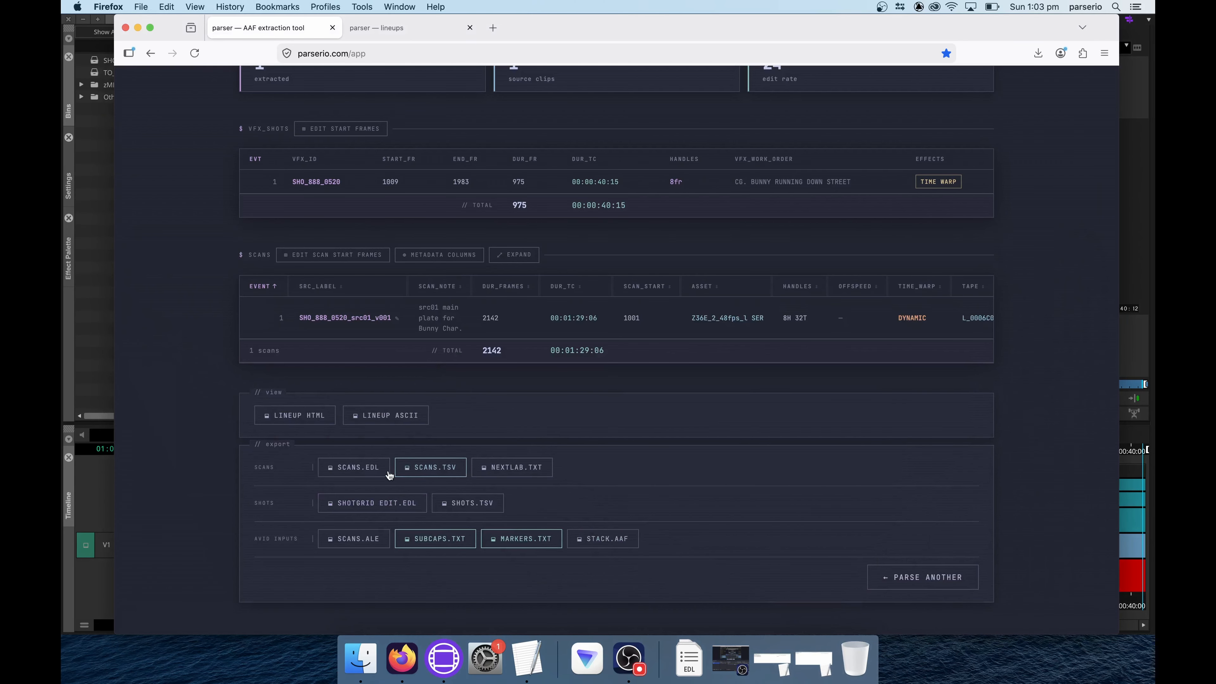
Download the scans TSV from the parser page and open SHO_example_retime_SCANS.tsv in Numbers, getting past the welcome screens.
{"action": "left_click", "coordinate": [438, 469]}
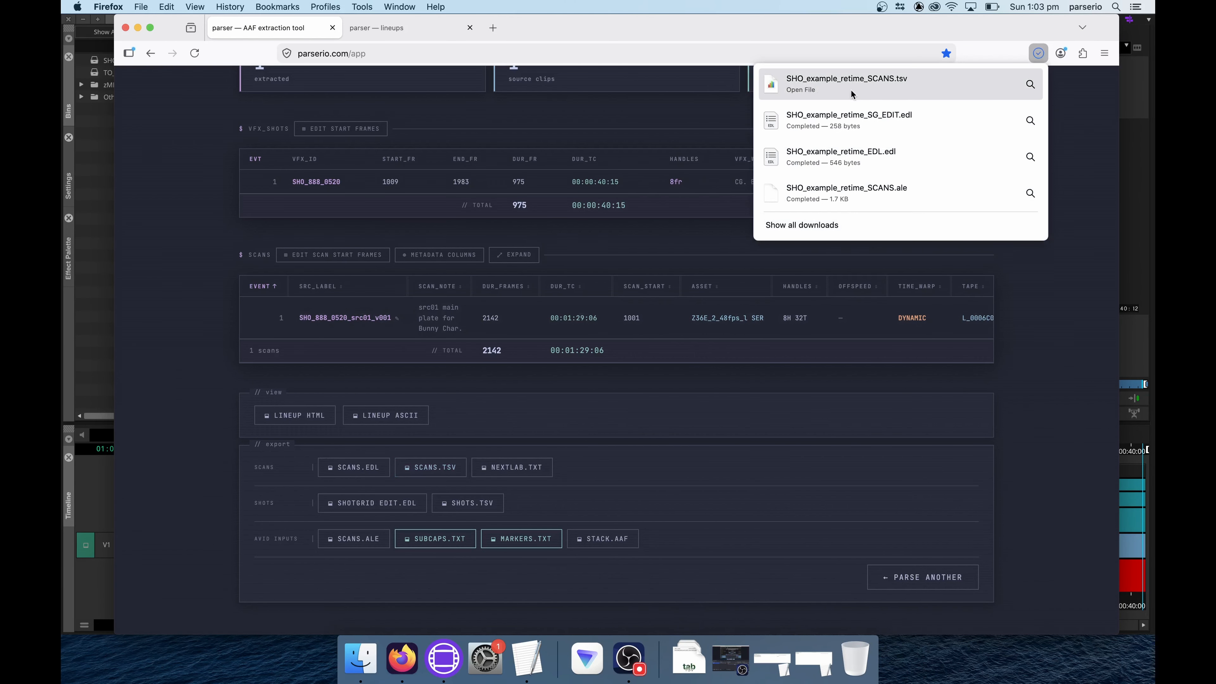
{"action": "left_click", "coordinate": [852, 93]}
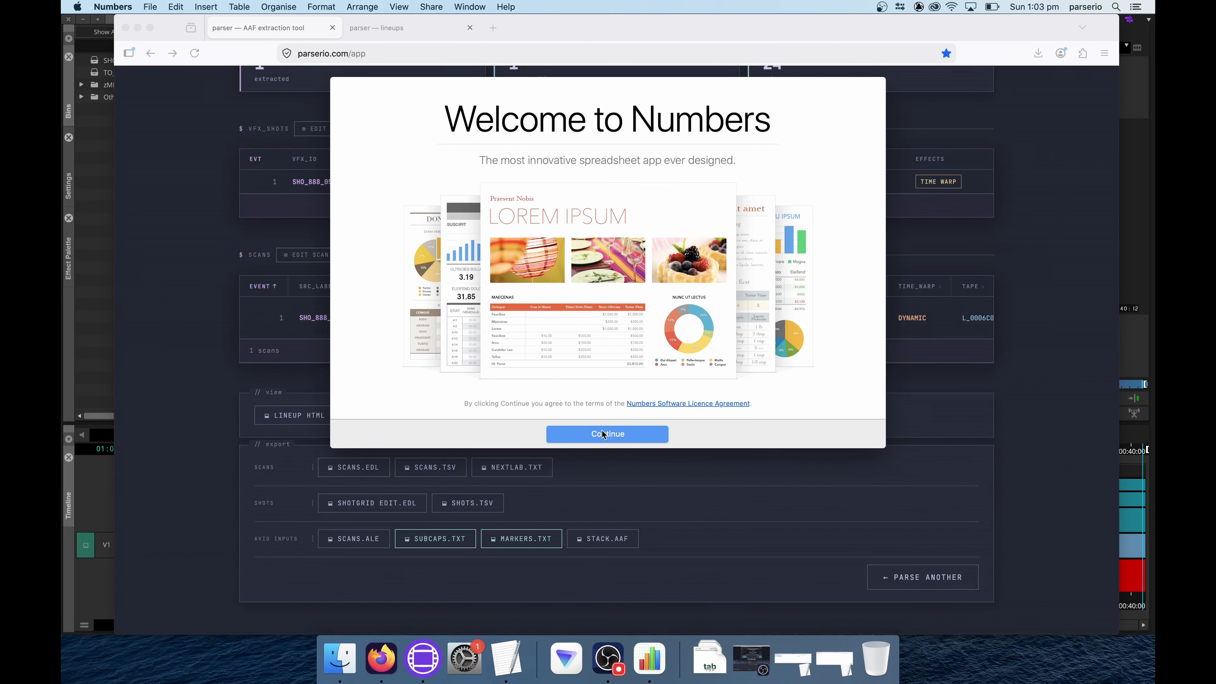
{"action": "left_click", "coordinate": [603, 434]}
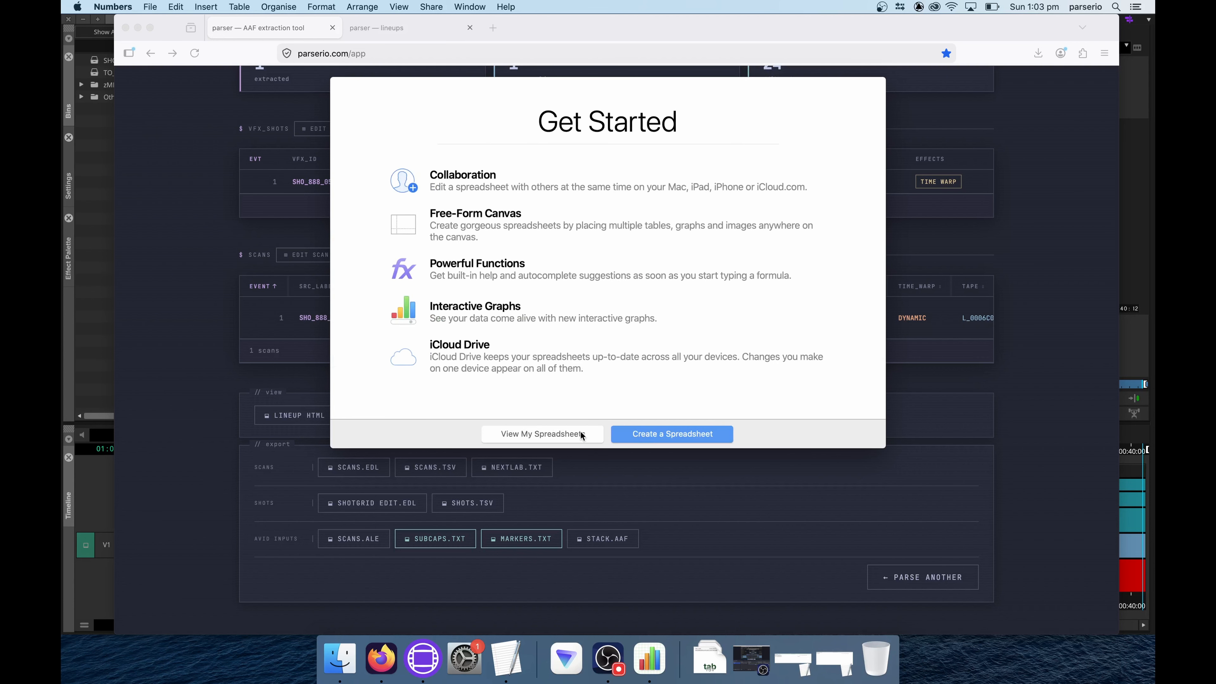
{"action": "left_click", "coordinate": [560, 434]}
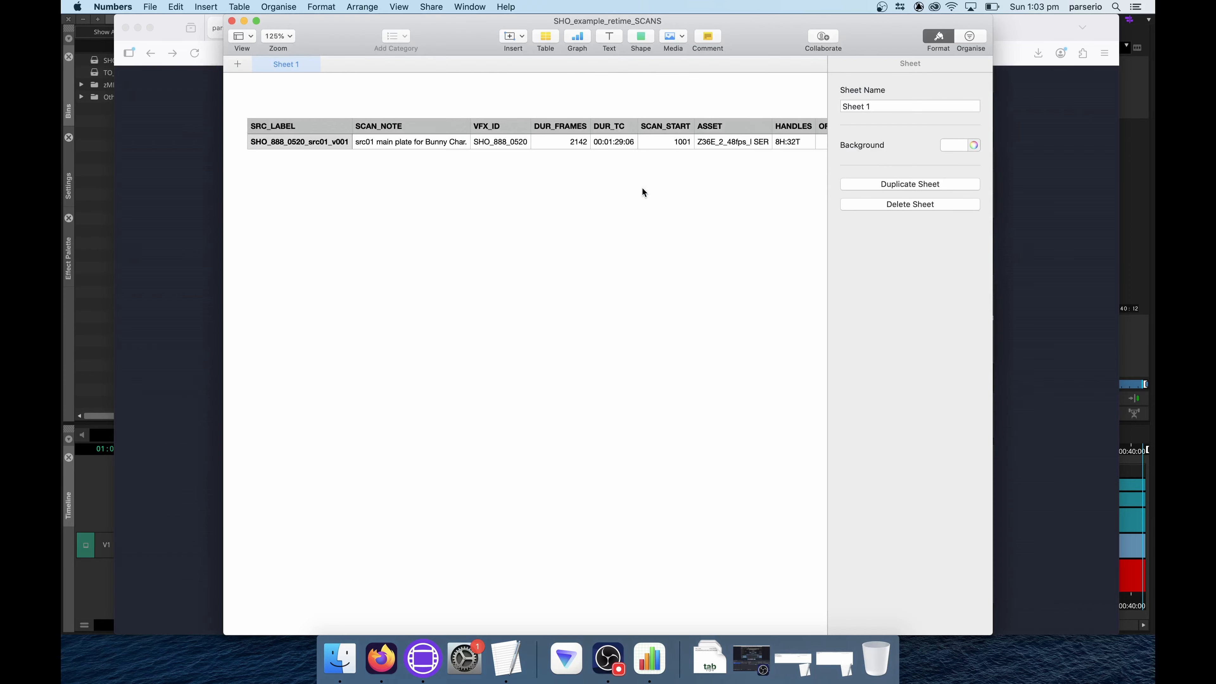
{"action": "key", "text": "super+f"}
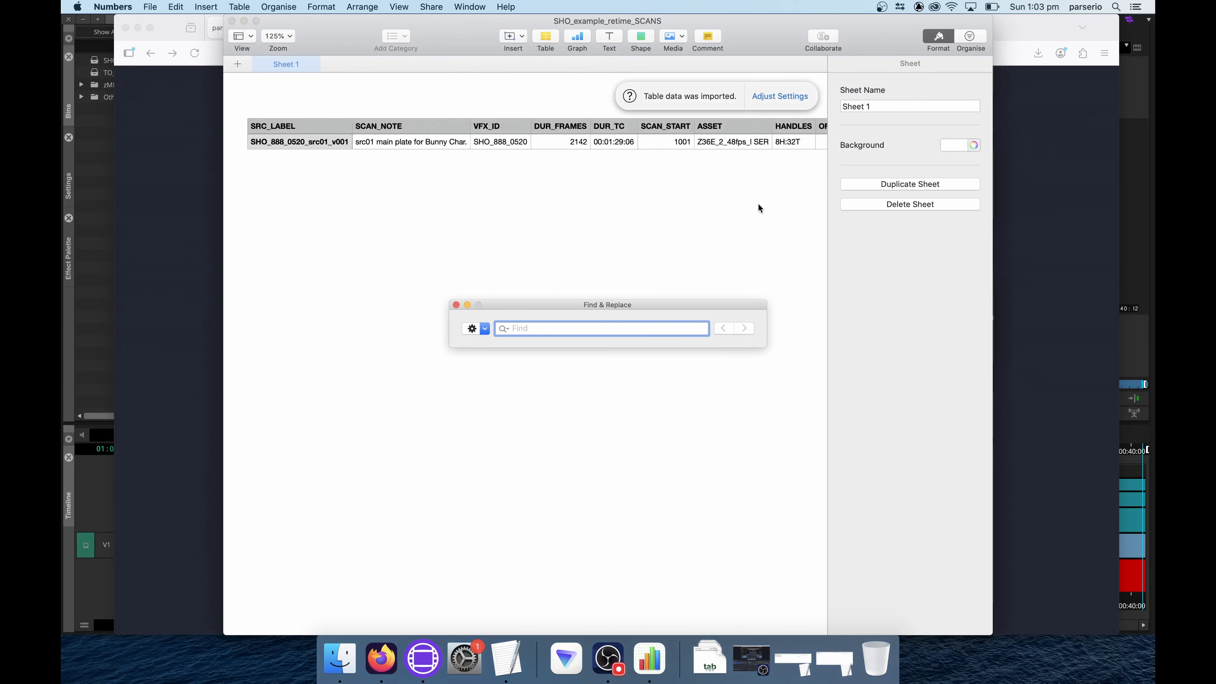
{"action": "left_click", "coordinate": [455, 305]}
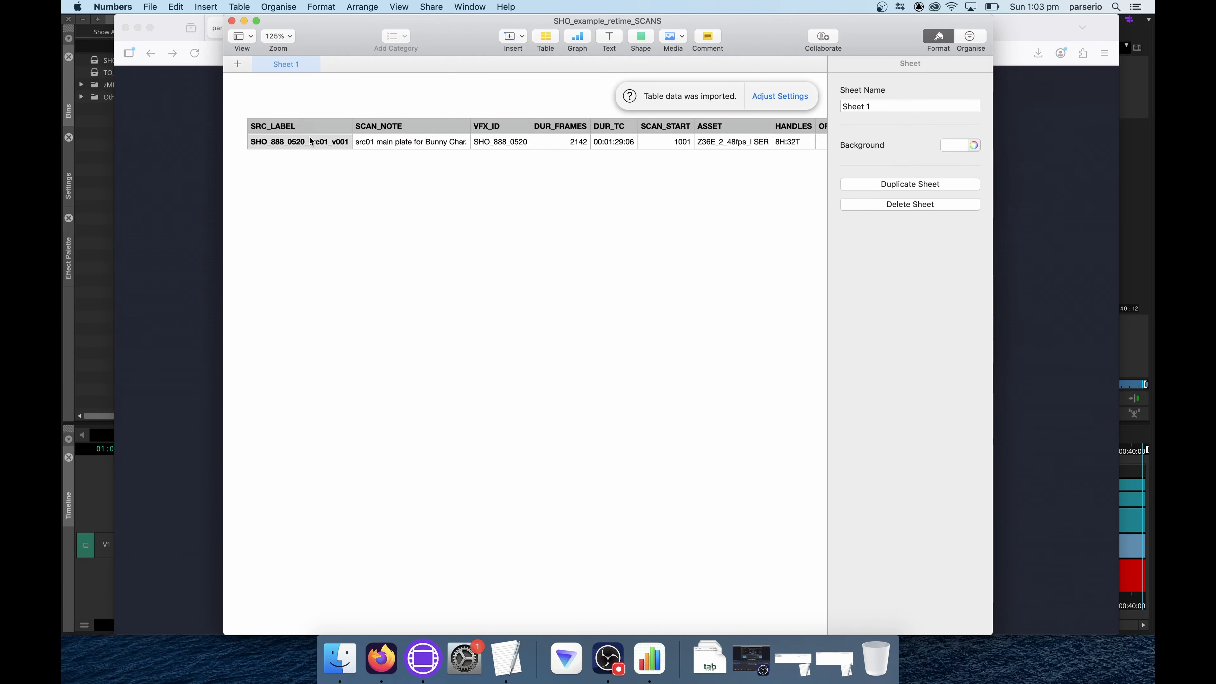
Review the scans table across all its columns, from the scan note and timecodes to the TIMEWARP keyframe description.
{"action": "scroll", "coordinate": [310, 140], "scroll_direction": "right", "scroll_amount": 1}
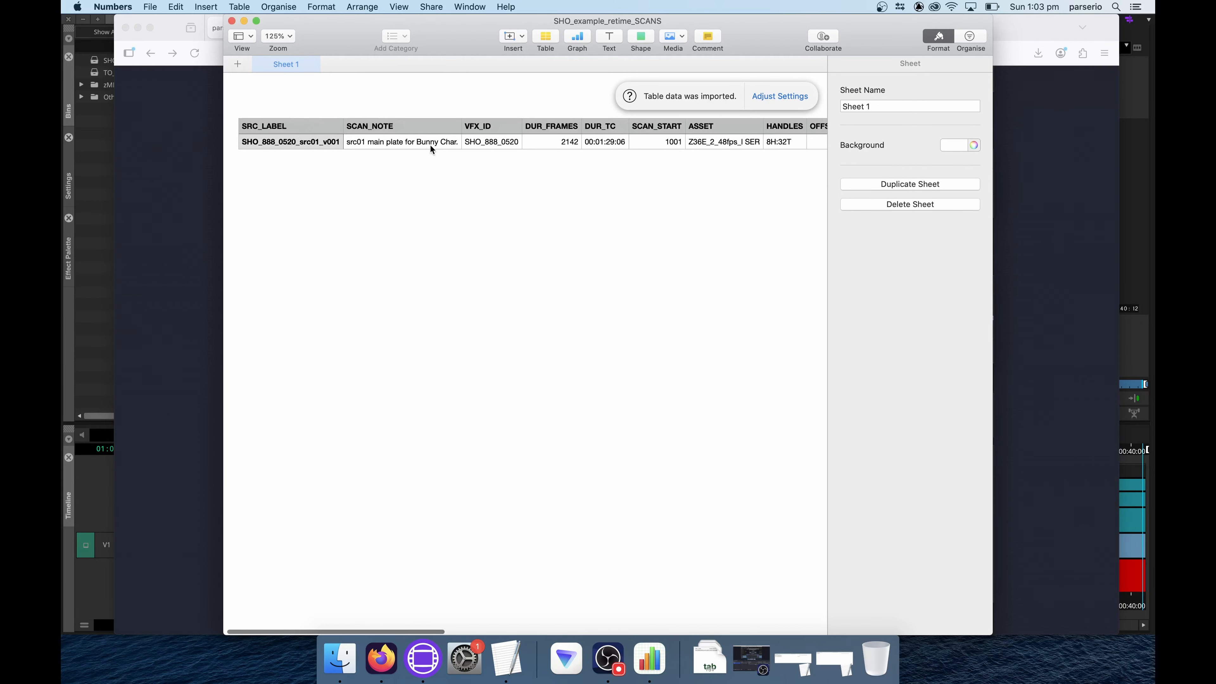
{"action": "left_click", "coordinate": [388, 143]}
{"action": "scroll", "coordinate": [503, 145], "scroll_direction": "right", "scroll_amount": 5}
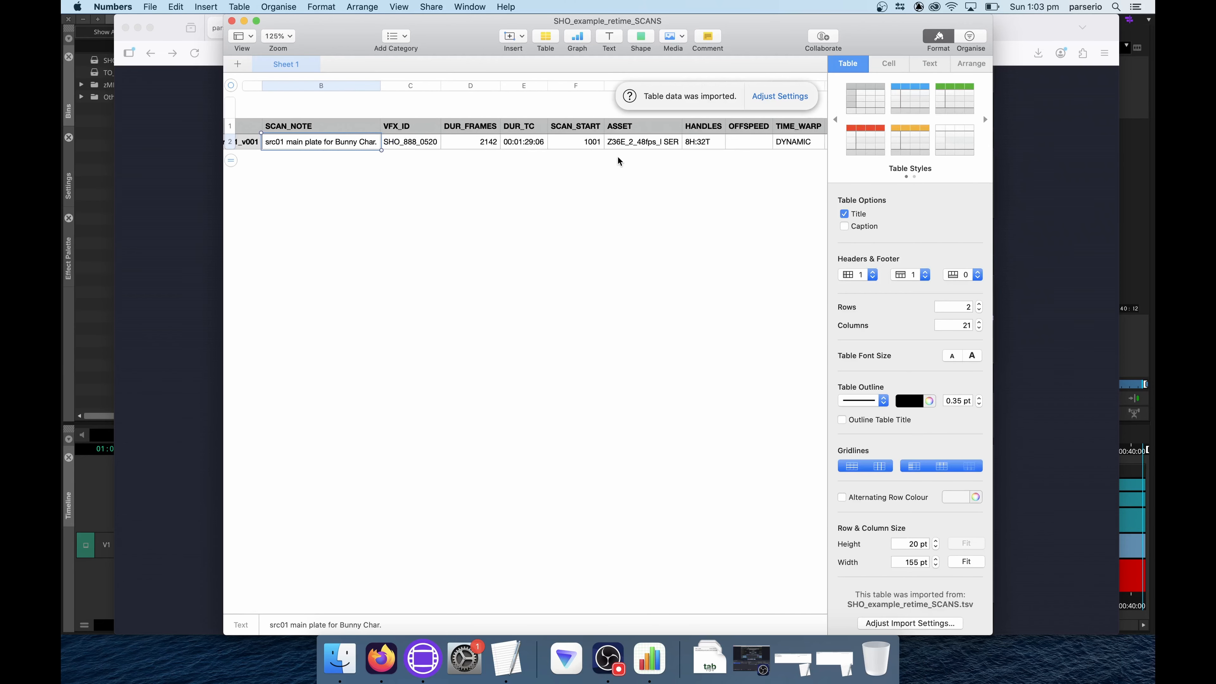
{"action": "scroll", "coordinate": [618, 158], "scroll_direction": "right", "scroll_amount": 15}
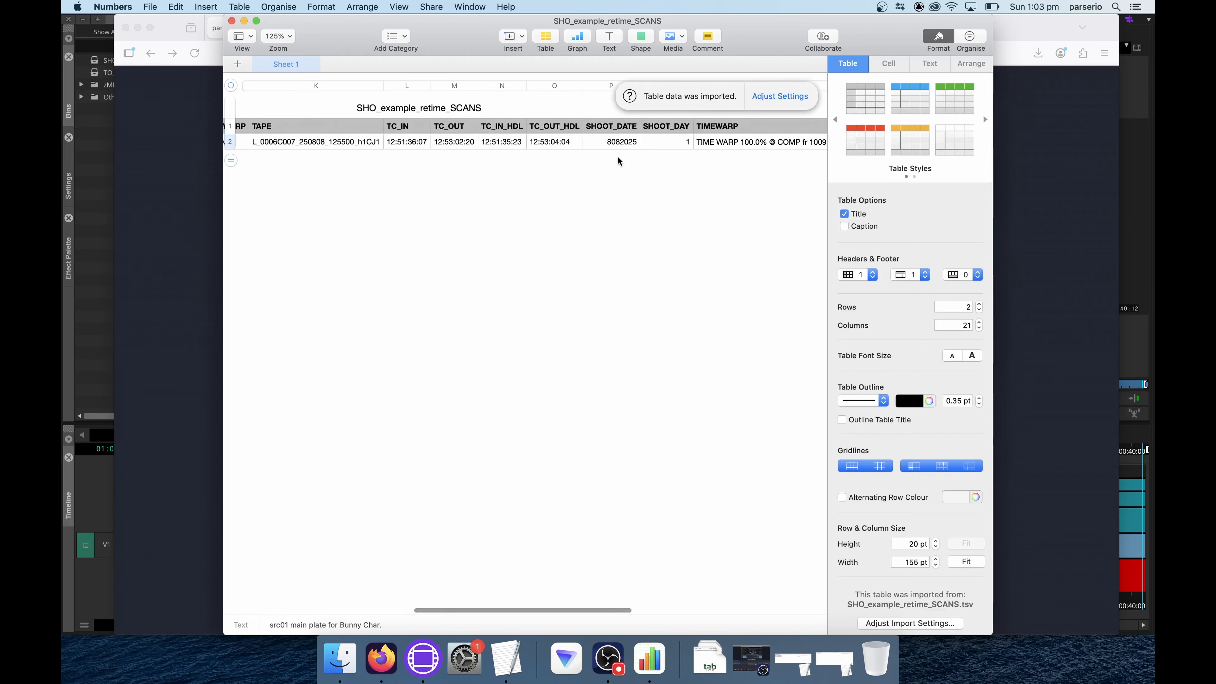
{"action": "scroll", "coordinate": [618, 157], "scroll_direction": "right", "scroll_amount": 15}
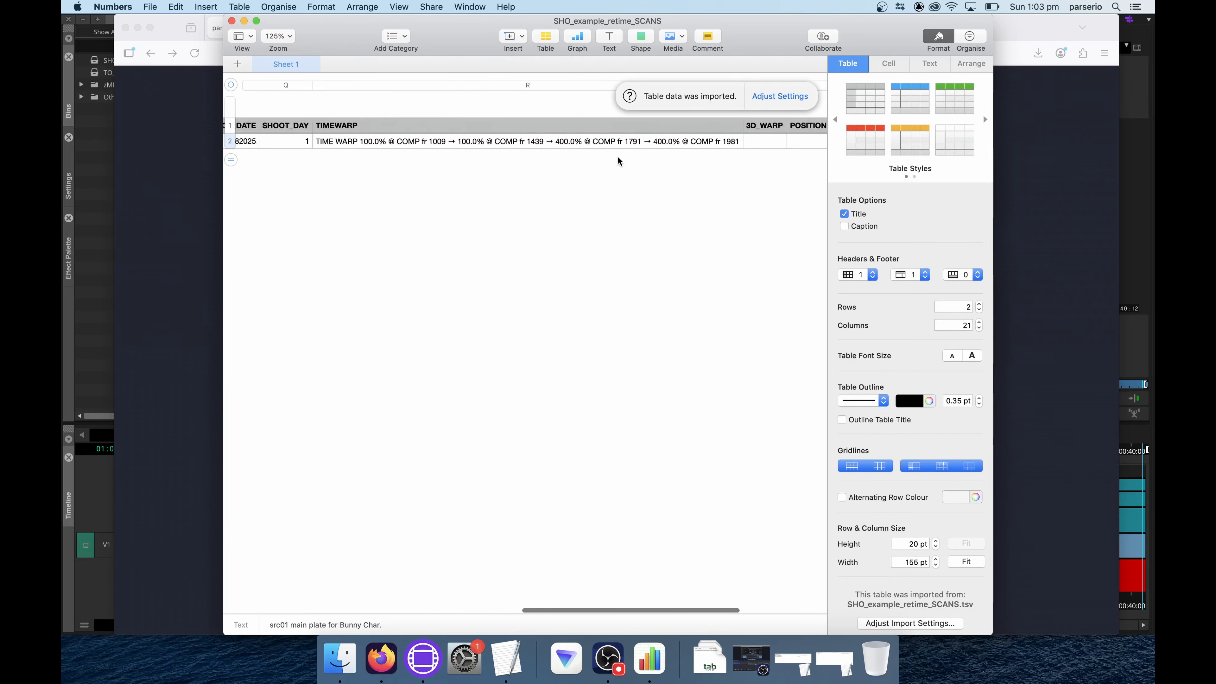
{"action": "scroll", "coordinate": [618, 161], "scroll_direction": "right", "scroll_amount": 5}
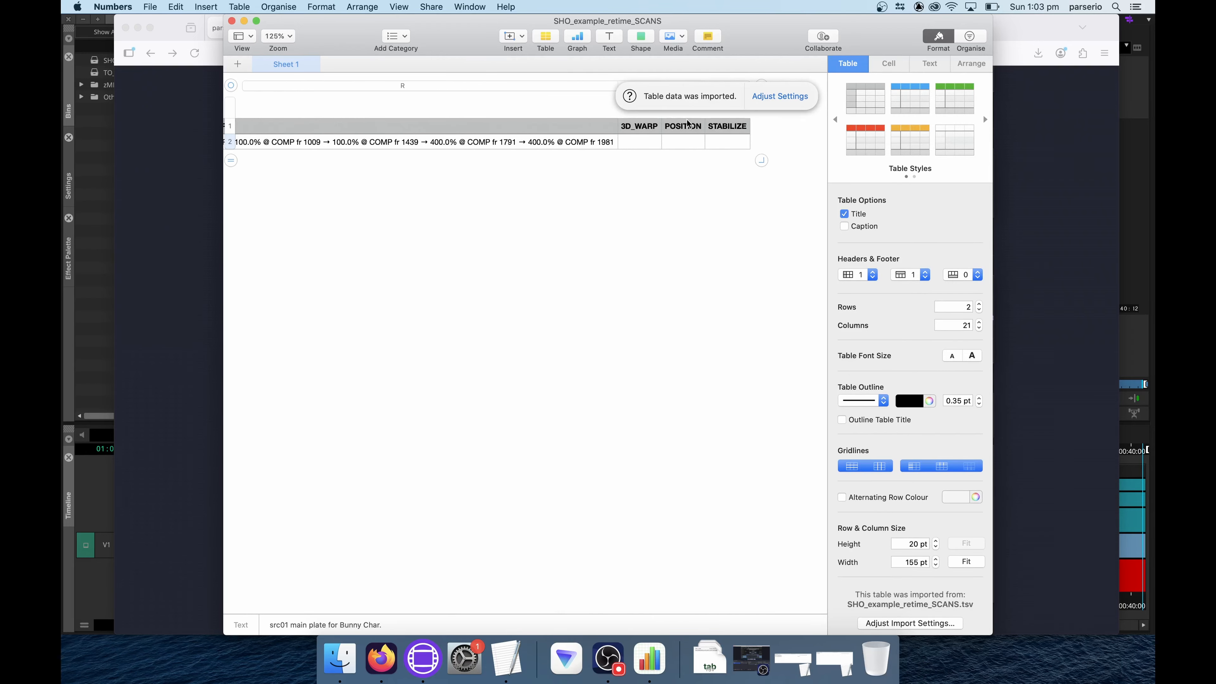
{"action": "scroll", "coordinate": [540, 161], "scroll_direction": "left", "scroll_amount": 5}
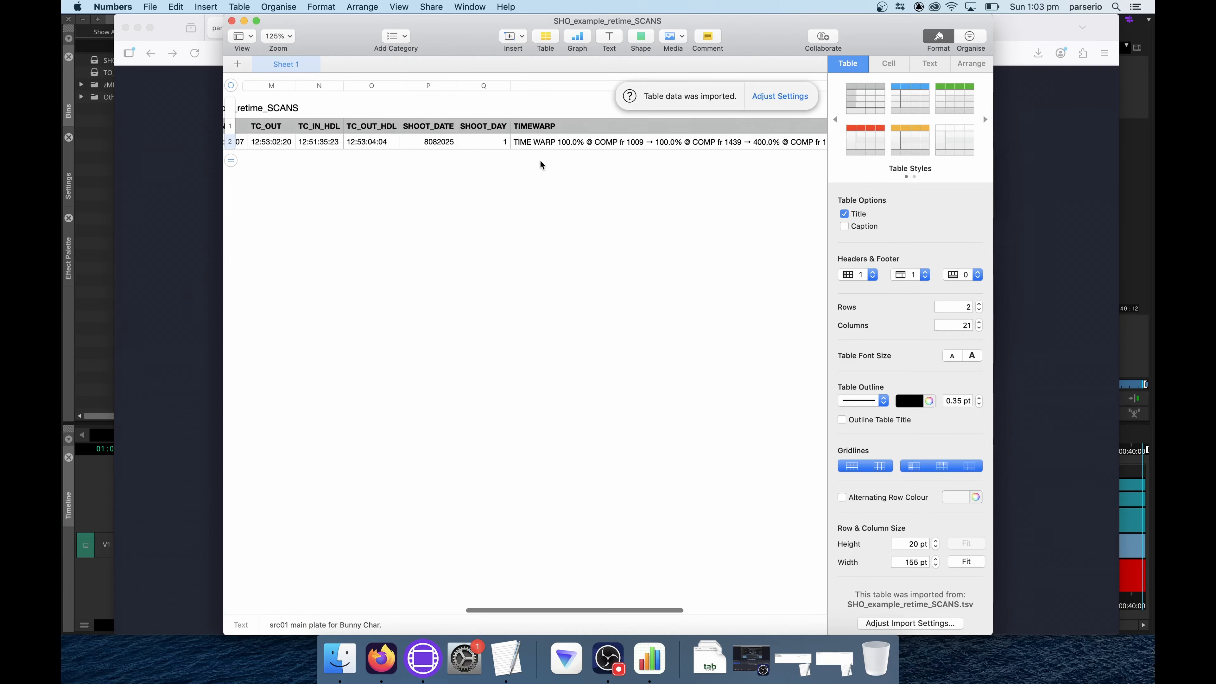
{"action": "left_click", "coordinate": [637, 127]}
{"action": "left_click", "coordinate": [625, 142]}
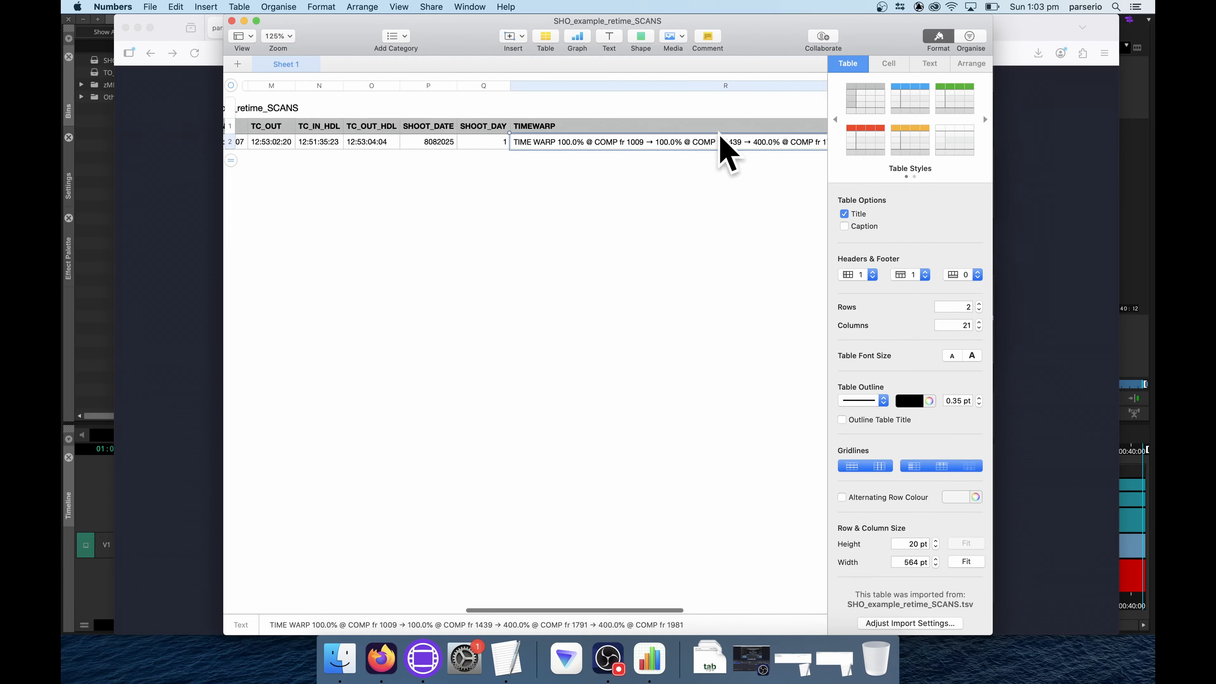
{"action": "left_click", "coordinate": [544, 125]}
{"action": "left_click", "coordinate": [564, 192]}
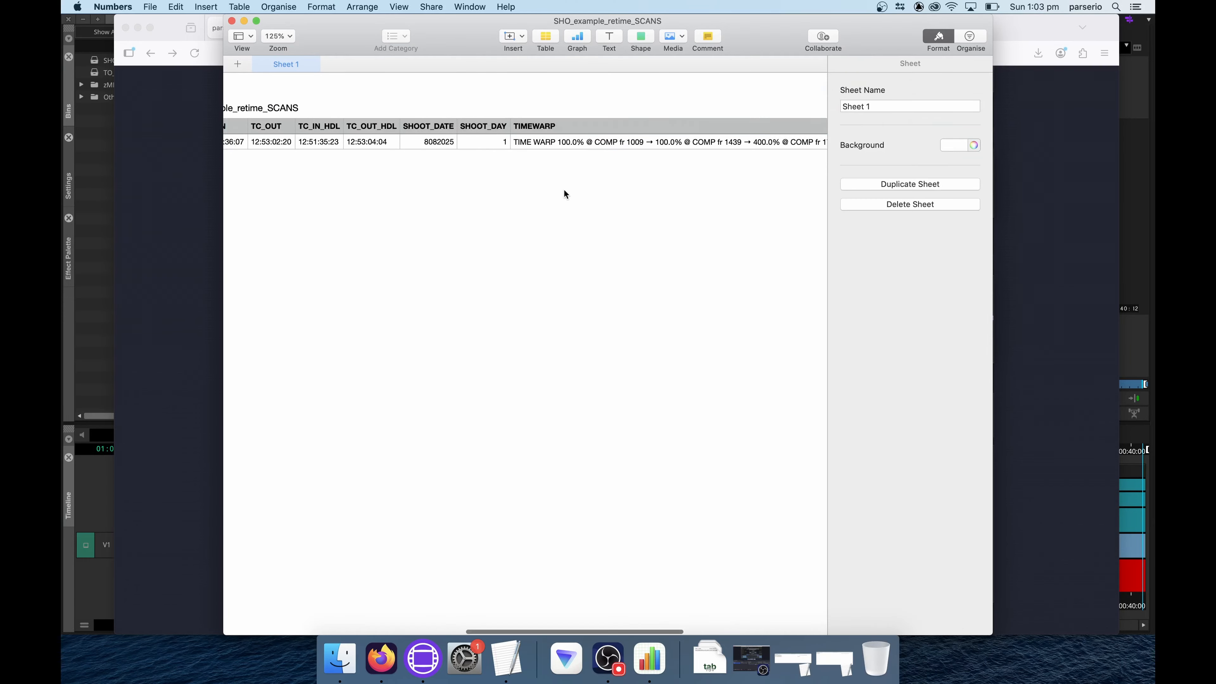
Close the SHO_example_retime_SCANS spreadsheet and quit Numbers.
{"action": "key", "text": "super+w"}
{"action": "key", "text": "Escape"}
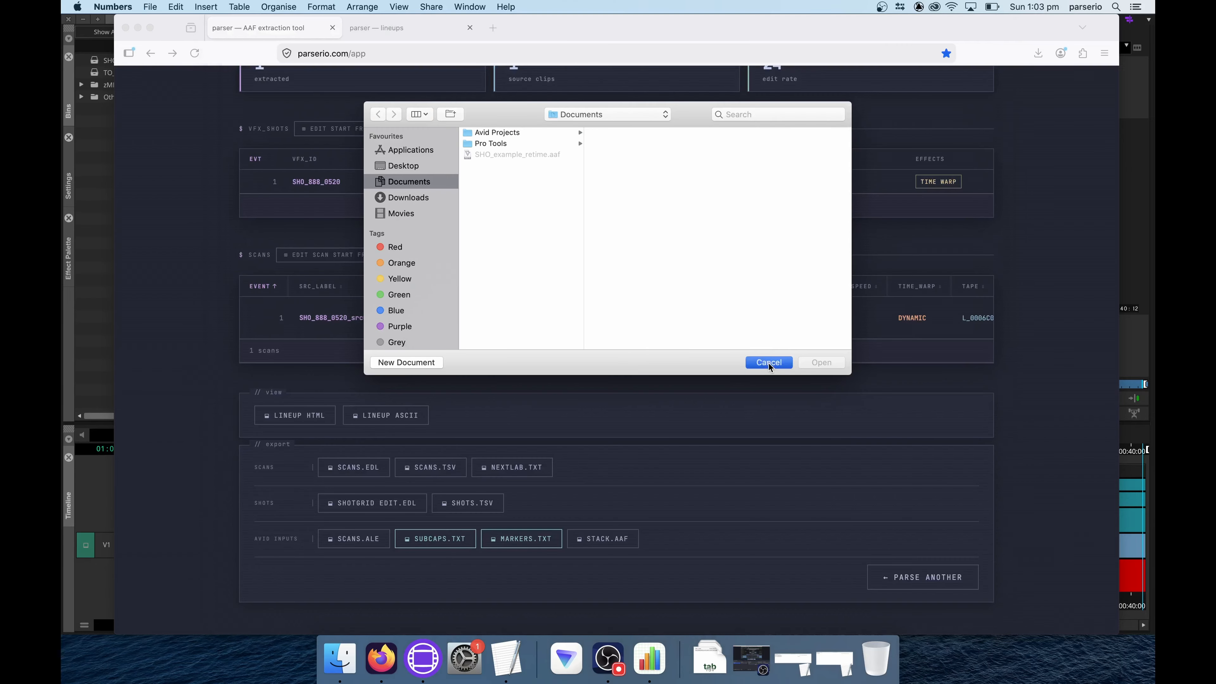
{"action": "key", "text": "super+q"}
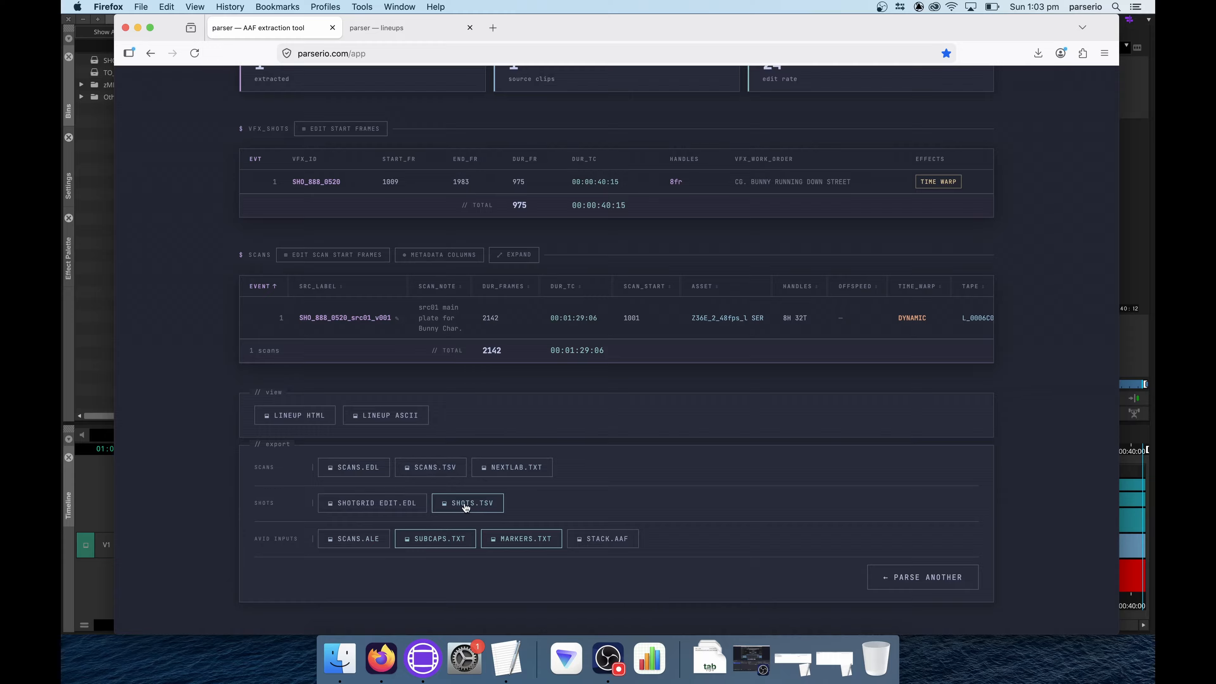
Download the shots TSV from the parser page and open SHO_example_retime_SHOTS.tsv in Numbers, dismissing the update notice.
{"action": "left_click", "coordinate": [483, 507]}
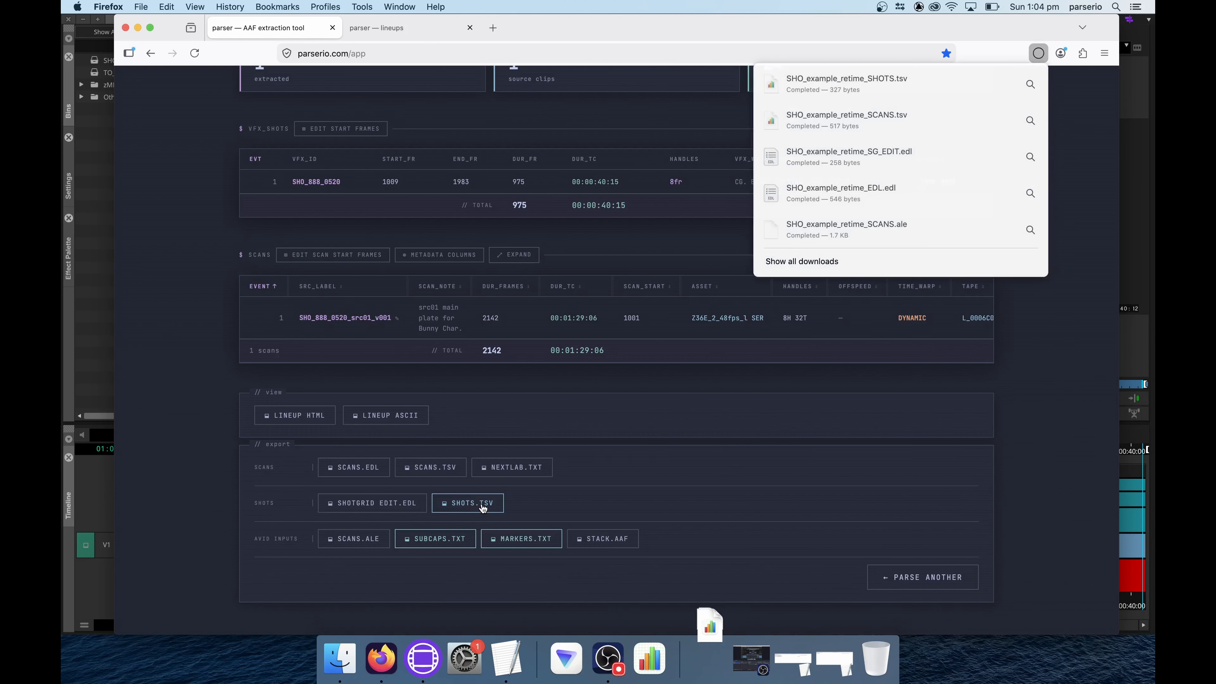
{"action": "left_click", "coordinate": [849, 86]}
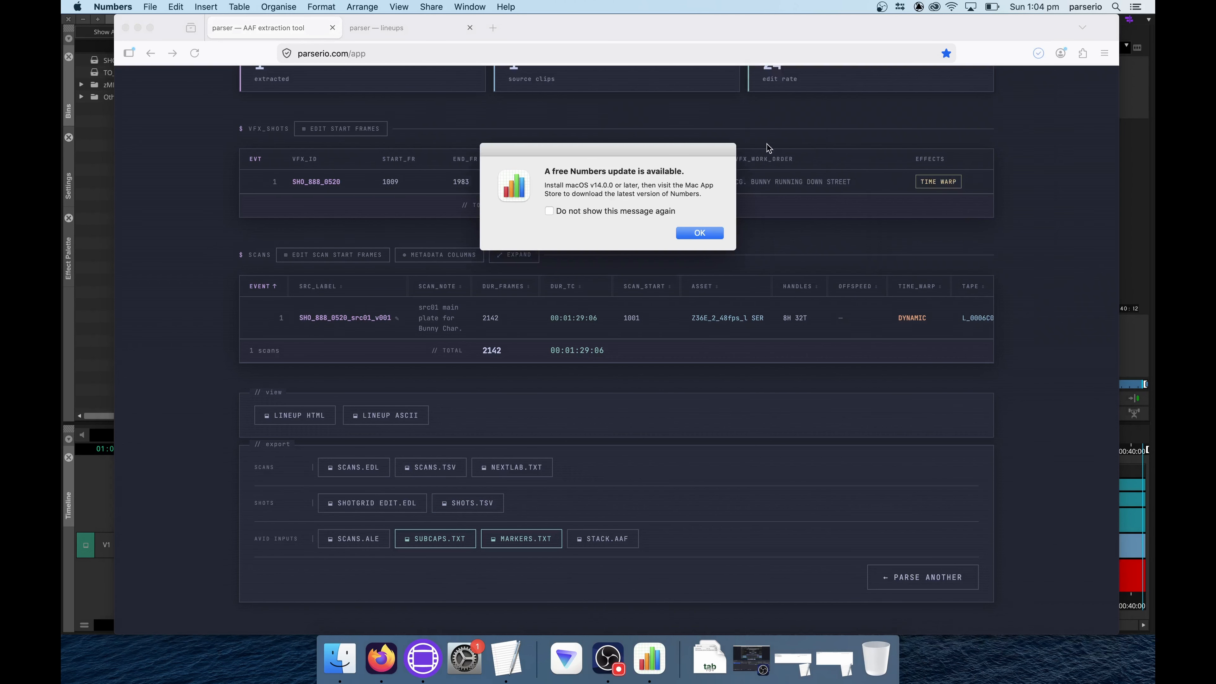
{"action": "left_click", "coordinate": [699, 232]}
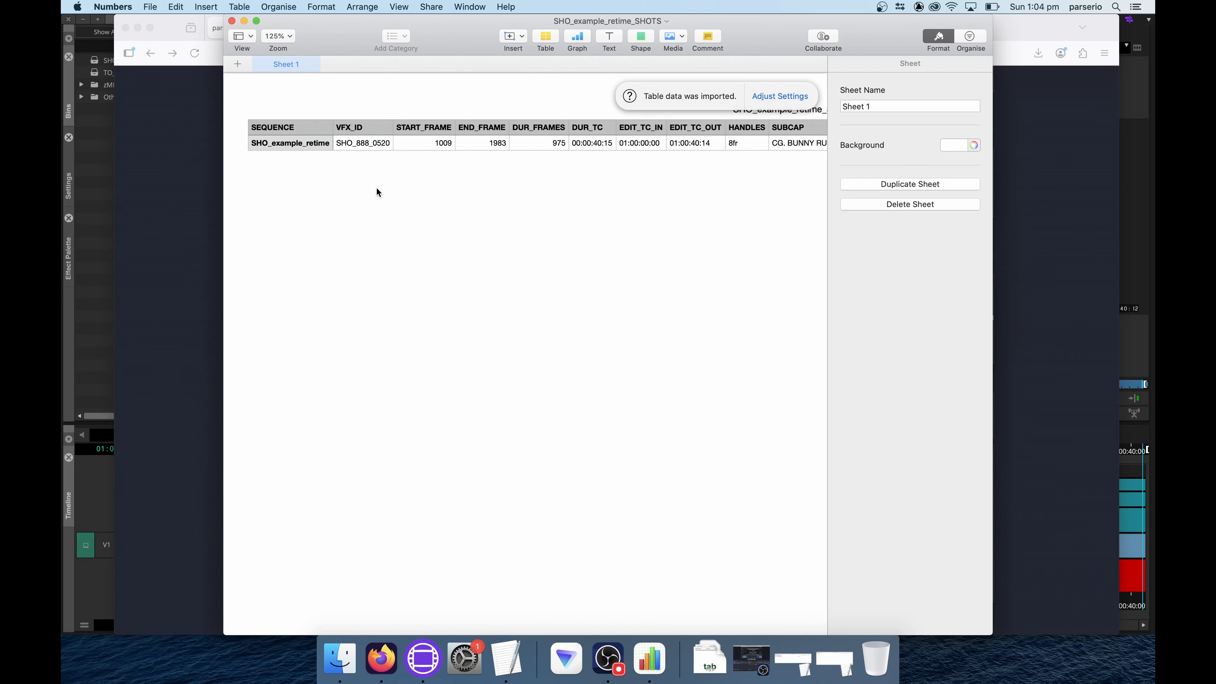
Examine the shots table's sequence, VFX ID, start and end frames, durations, edit timecodes and handles.
{"action": "left_click", "coordinate": [299, 141]}
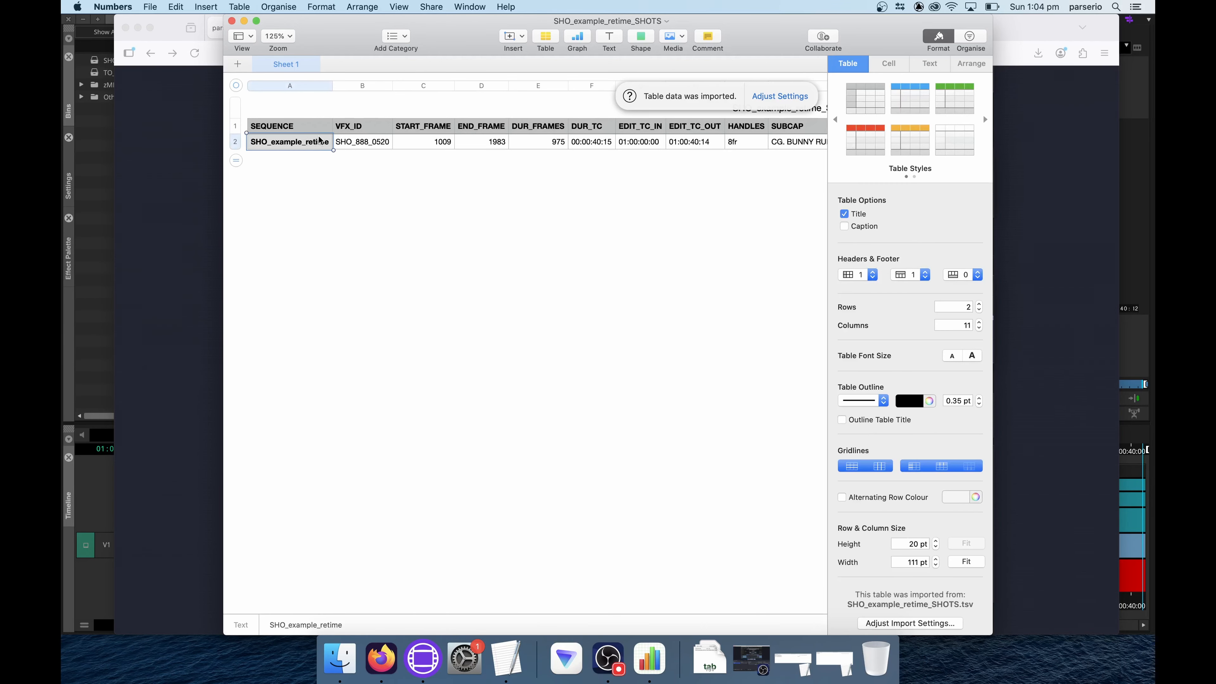
{"action": "left_click", "coordinate": [366, 141]}
{"action": "left_click", "coordinate": [443, 143]}
{"action": "scroll", "coordinate": [530, 204], "scroll_direction": "right", "scroll_amount": 5}
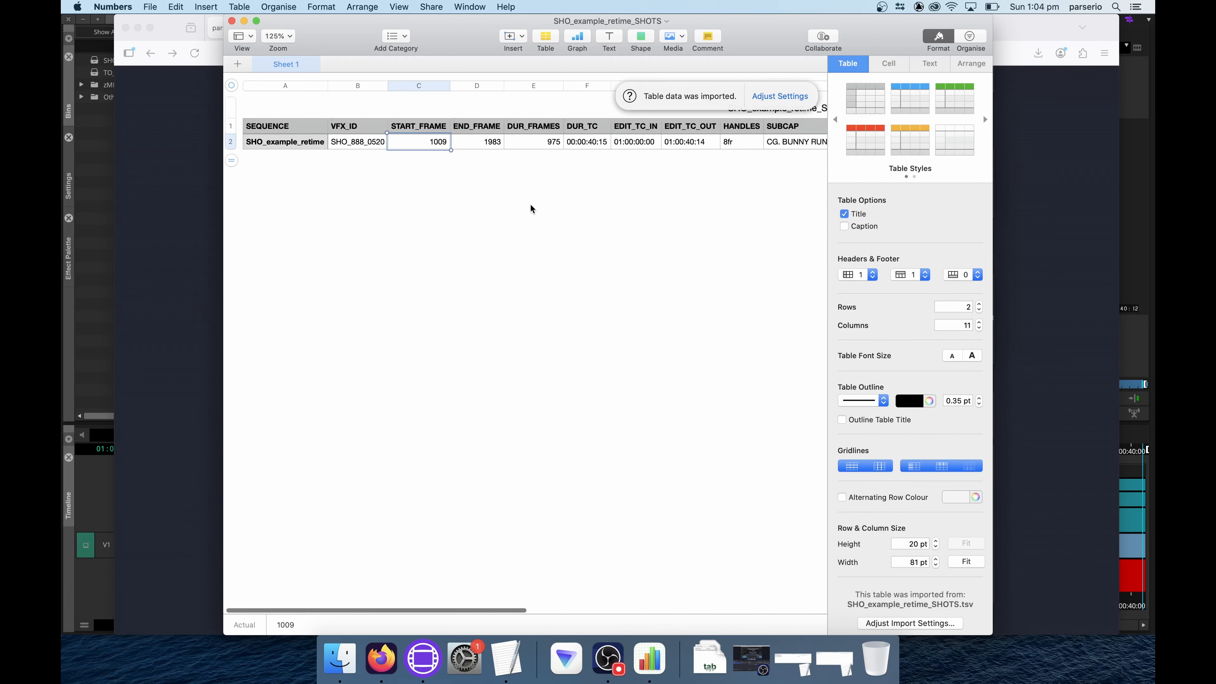
{"action": "scroll", "coordinate": [530, 203], "scroll_direction": "right", "scroll_amount": 5}
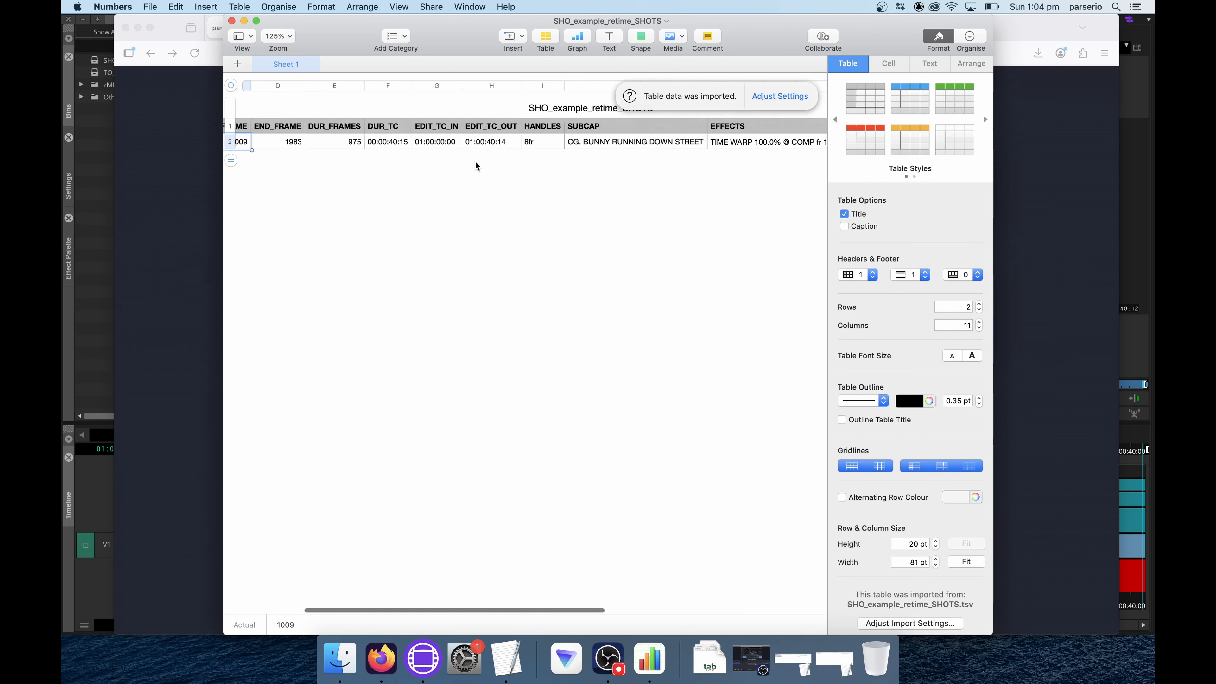
{"action": "scroll", "coordinate": [511, 184], "scroll_direction": "right", "scroll_amount": 3}
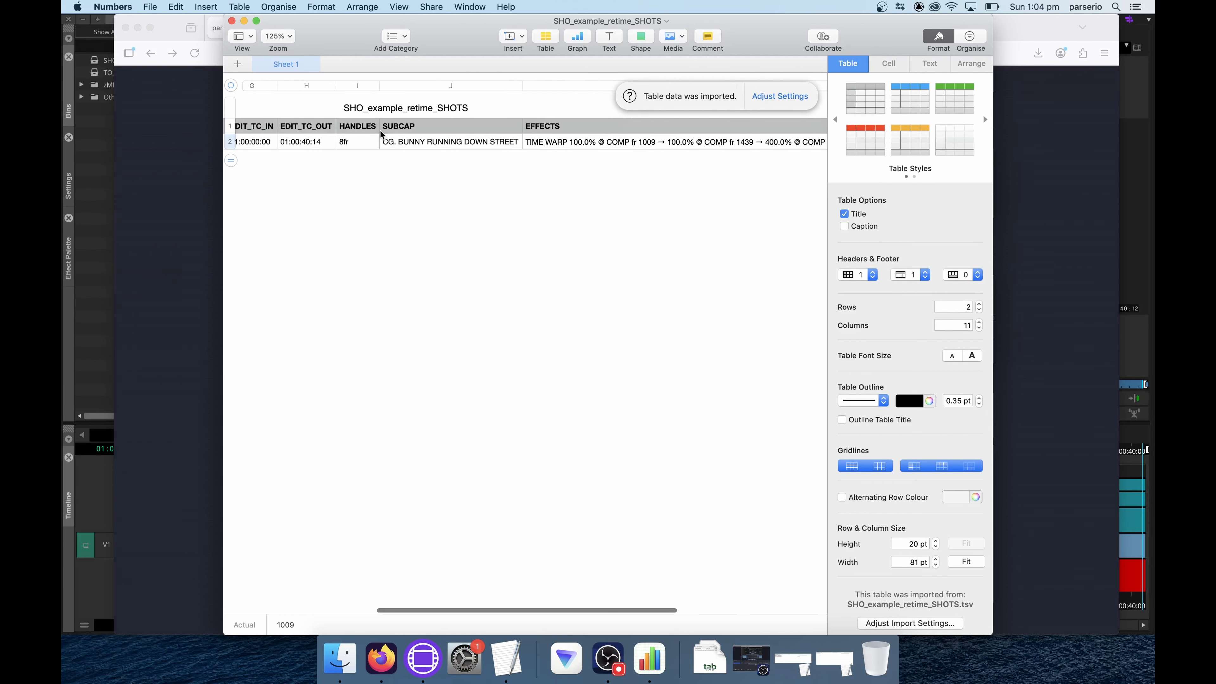
Examine the SUBCAP description and the EFFECTS timewarp keyframes in the shots table, leaving the cell contents as they are.
{"action": "left_click", "coordinate": [352, 142]}
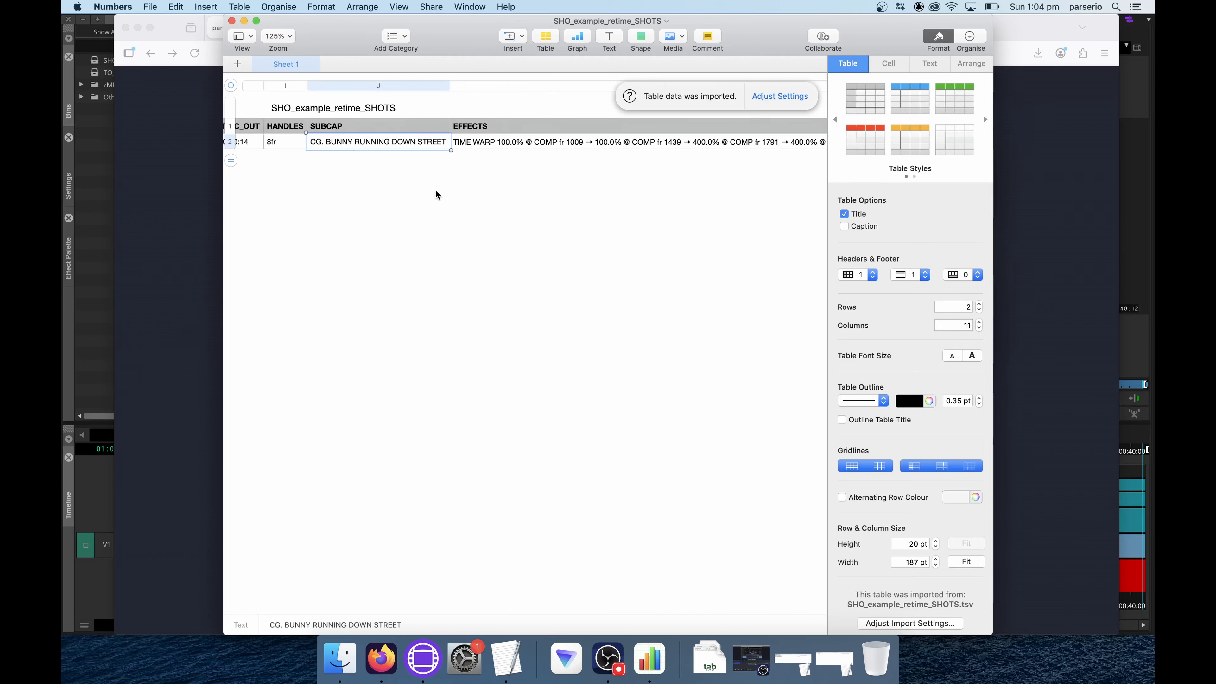
{"action": "key", "text": "Return"}
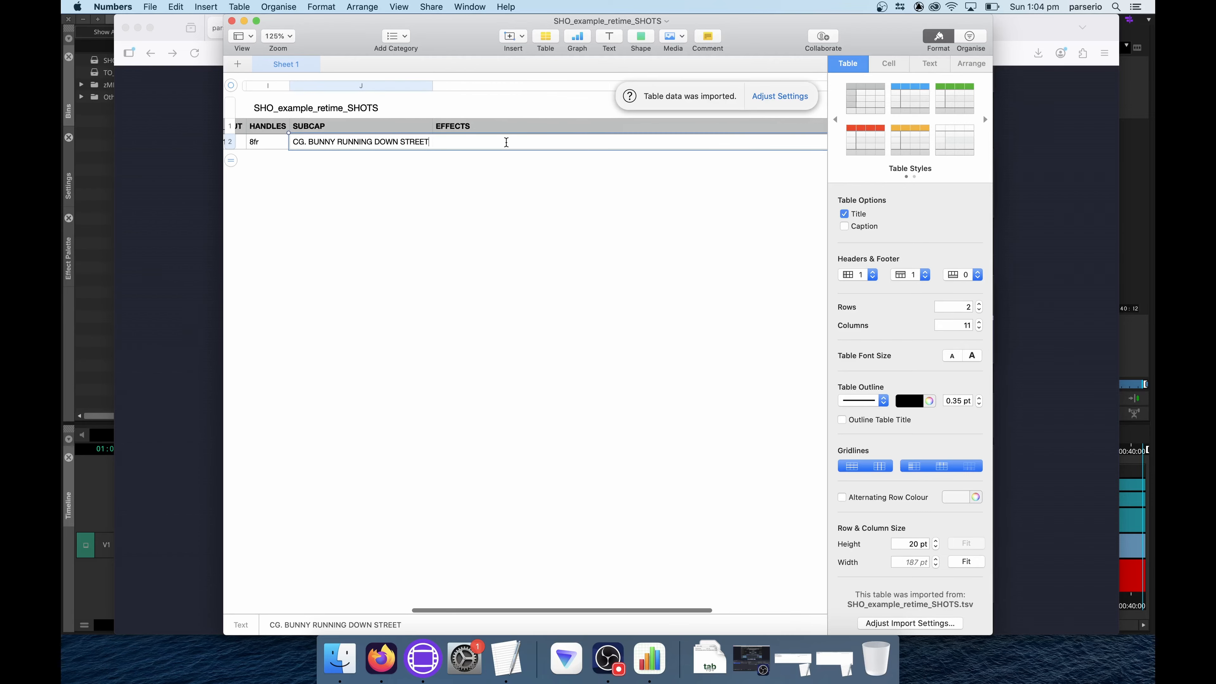
{"action": "left_click", "coordinate": [333, 182]}
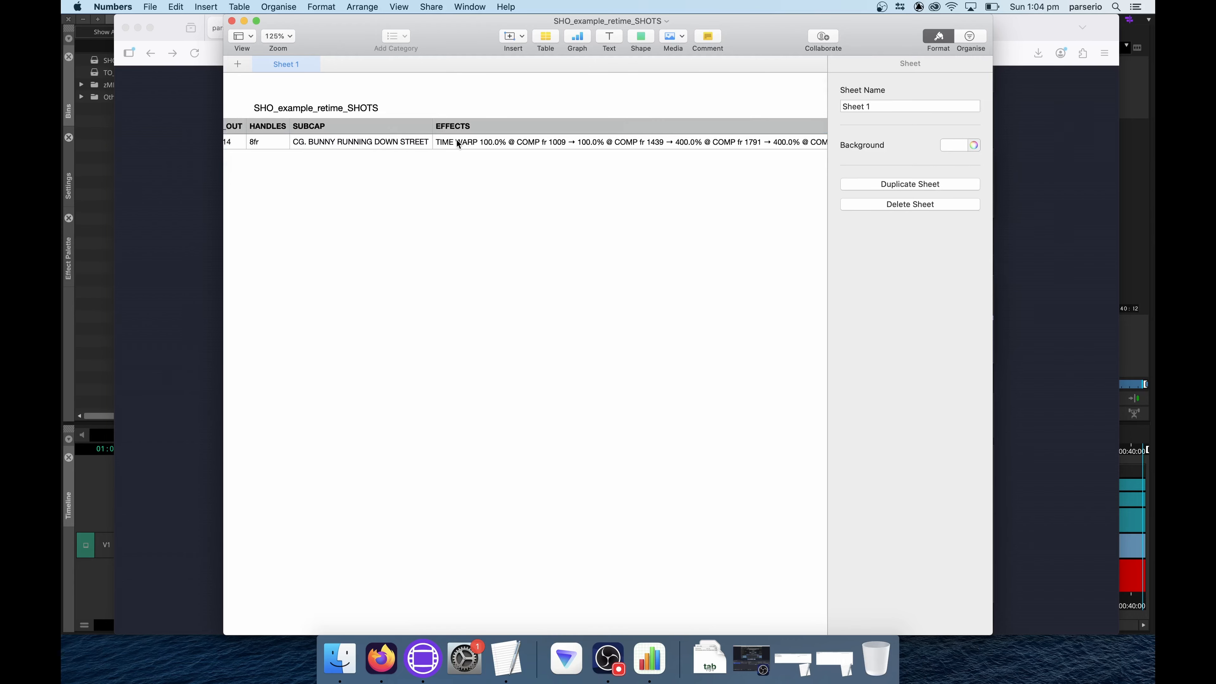
{"action": "scroll", "coordinate": [458, 143], "scroll_direction": "right", "scroll_amount": 2}
{"action": "scroll", "coordinate": [488, 142], "scroll_direction": "right", "scroll_amount": 10}
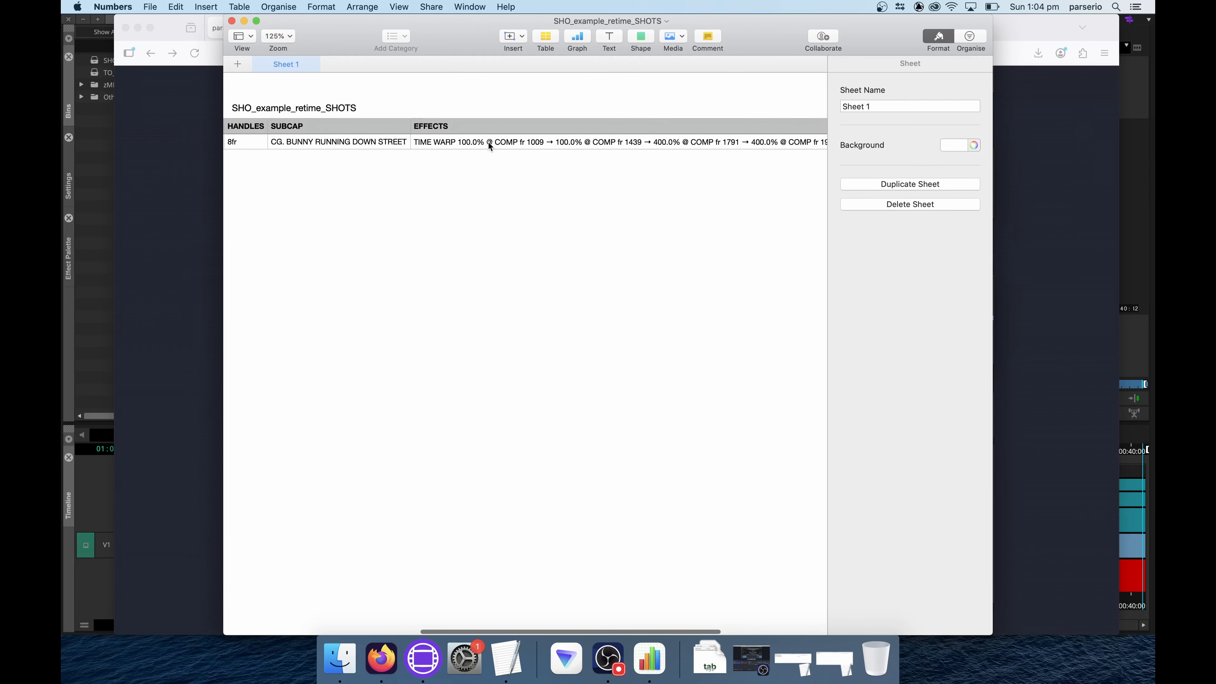
{"action": "left_click", "coordinate": [494, 148]}
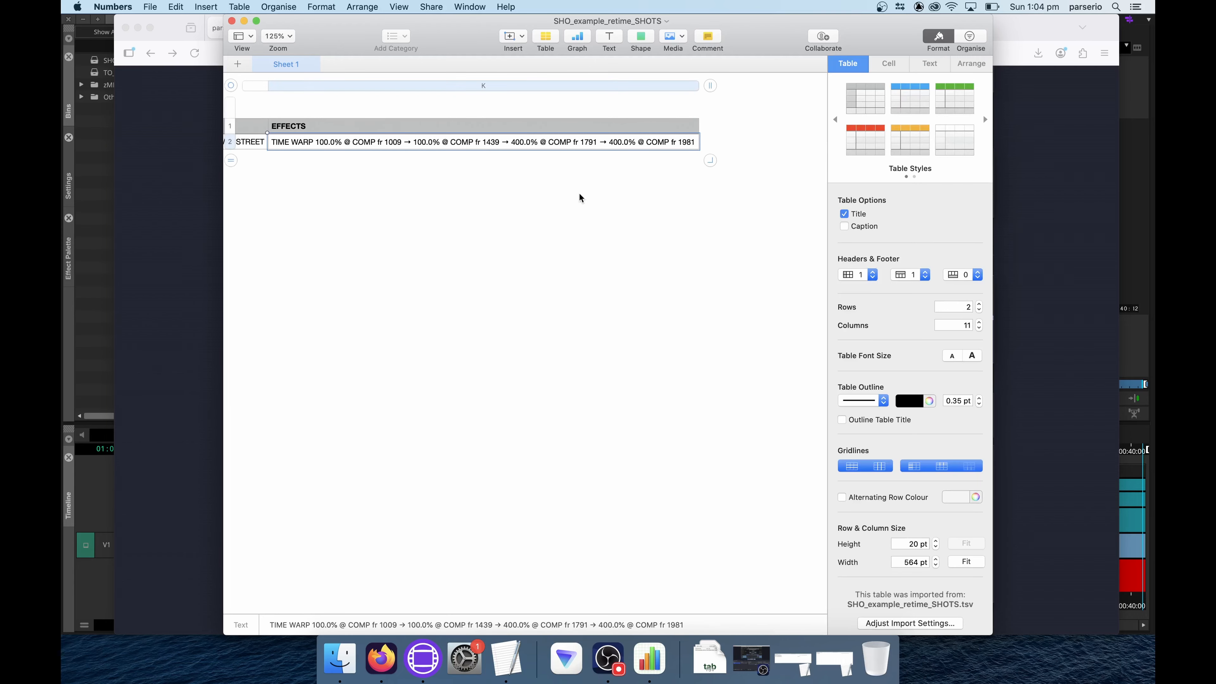
{"action": "scroll", "coordinate": [548, 188], "scroll_direction": "left", "scroll_amount": 15}
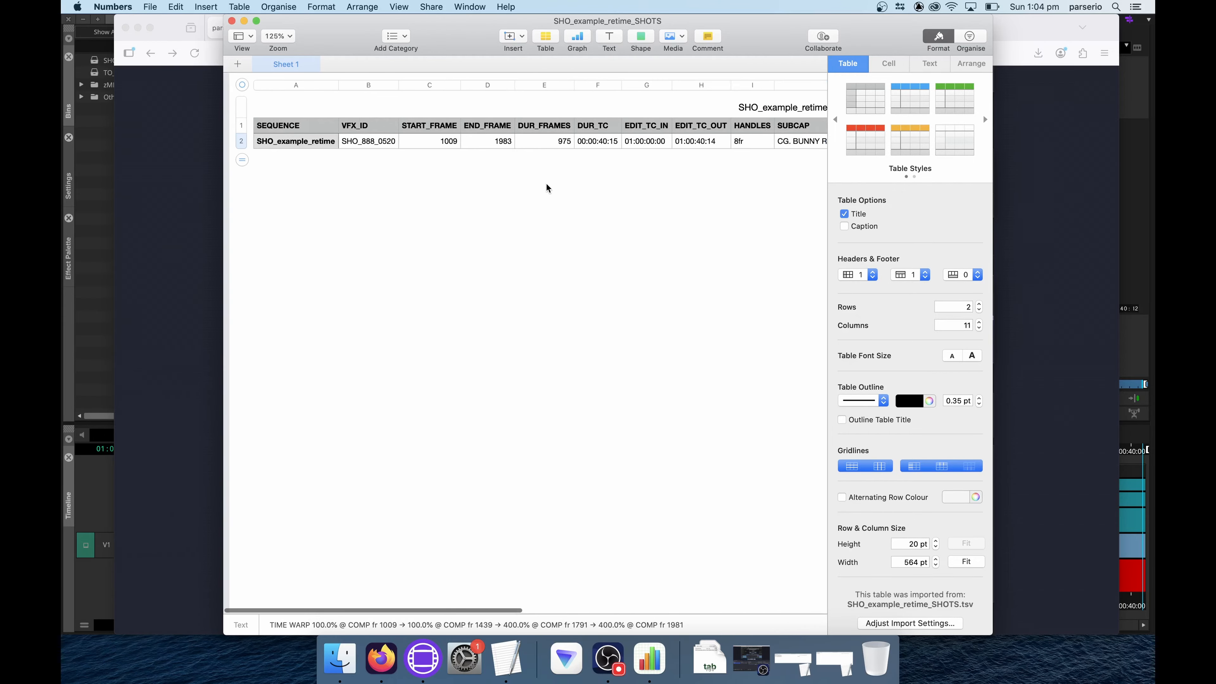
{"action": "left_click", "coordinate": [567, 286]}
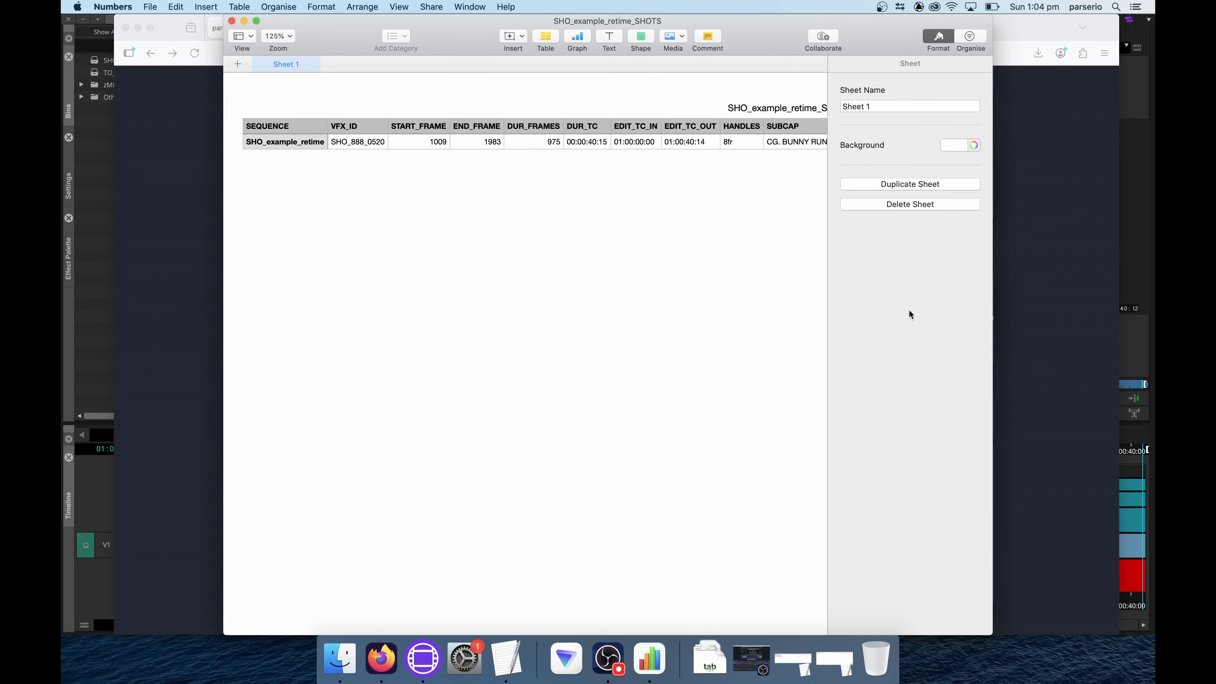
Return to the parser page in Firefox and compare the shot's VFX work order text and the available exports.
{"action": "left_click", "coordinate": [1093, 211]}
{"action": "scroll", "coordinate": [427, 372], "scroll_direction": "up", "scroll_amount": 5}
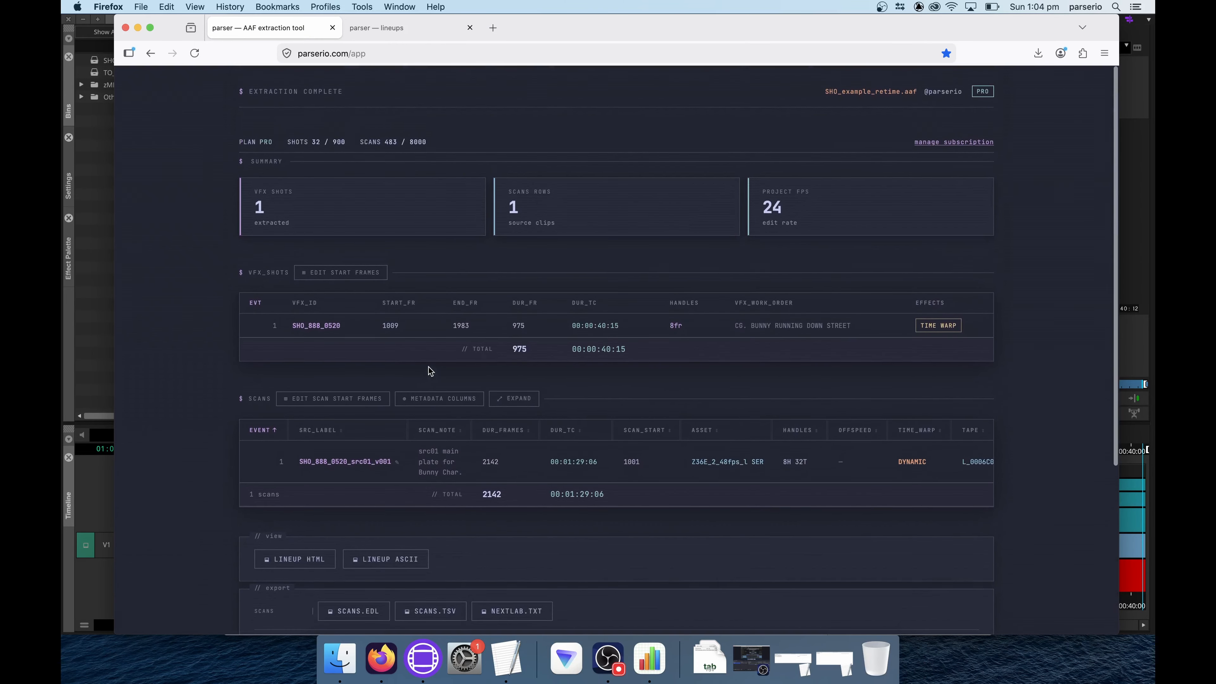
{"action": "left_click_drag", "start_coordinate": [746, 333], "coordinate": [800, 331]}
{"action": "scroll", "coordinate": [524, 476], "scroll_direction": "down", "scroll_amount": 5}
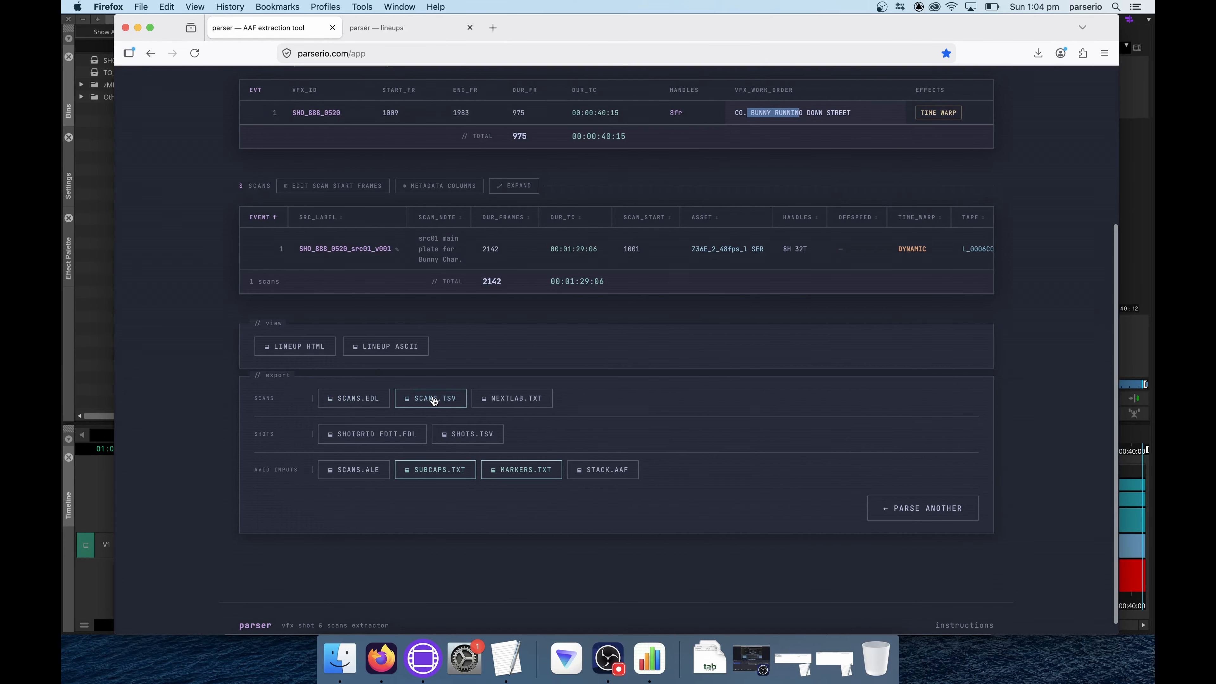
Switch to Avid Media Composer and inspect the burn-in labels in the sequence's record monitor.
{"action": "left_click", "coordinate": [422, 658]}
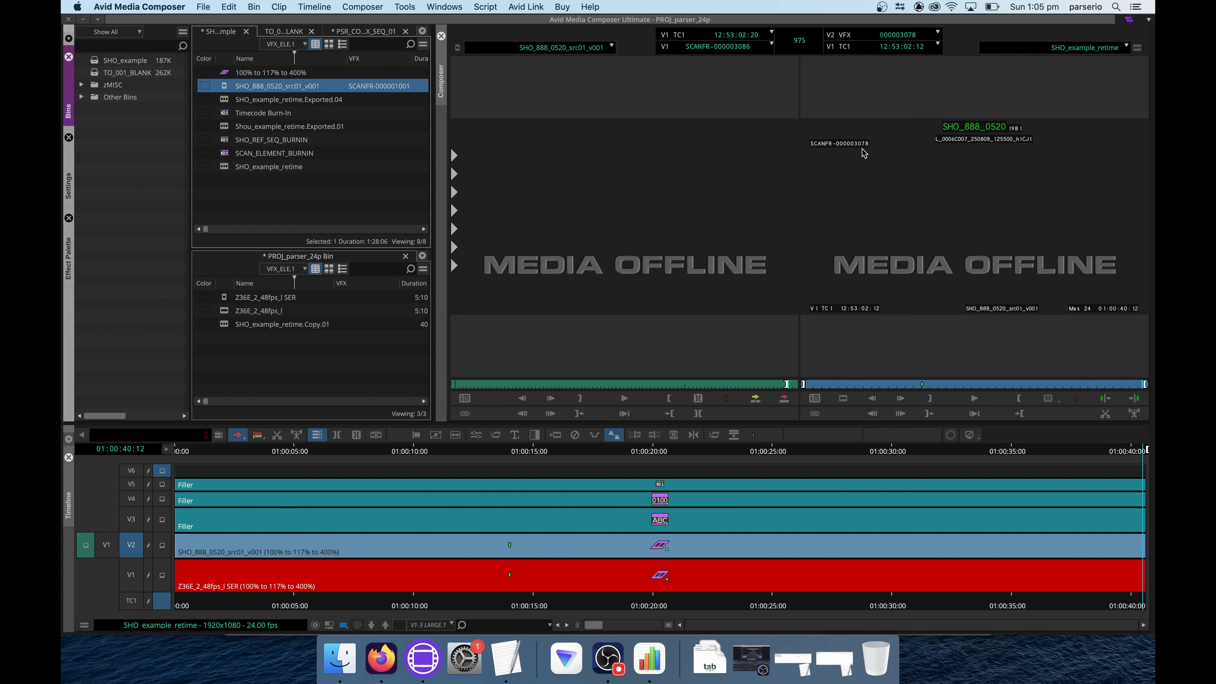
{"action": "left_click", "coordinate": [975, 314]}
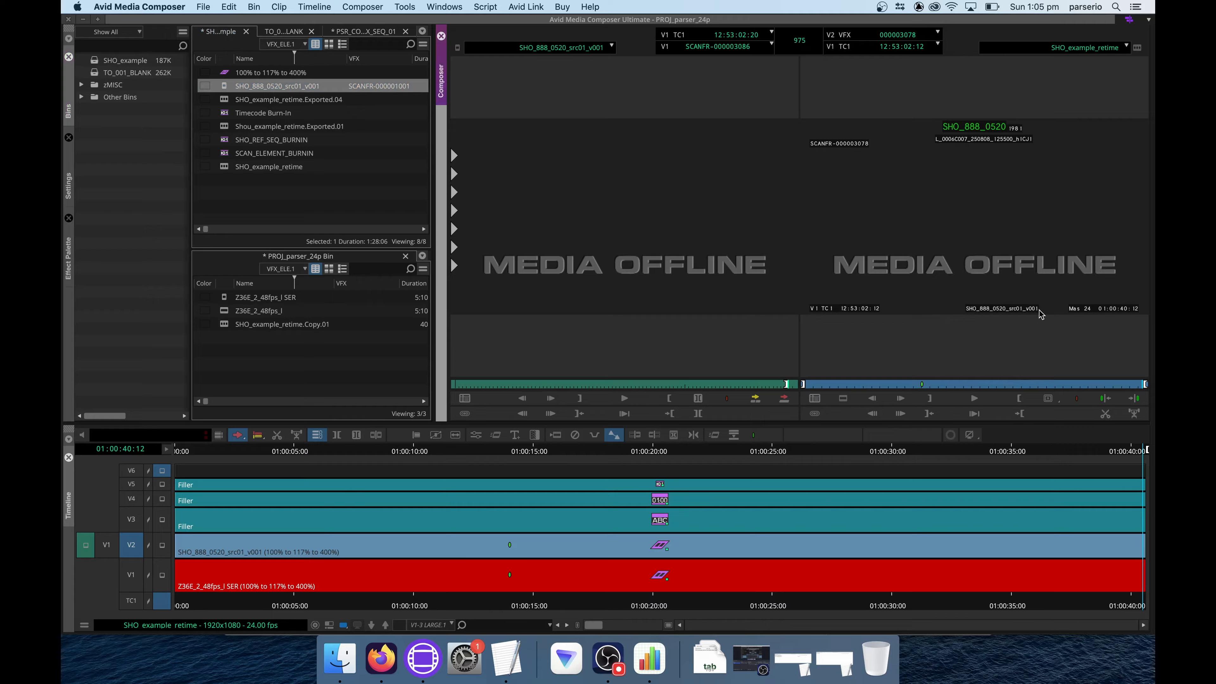